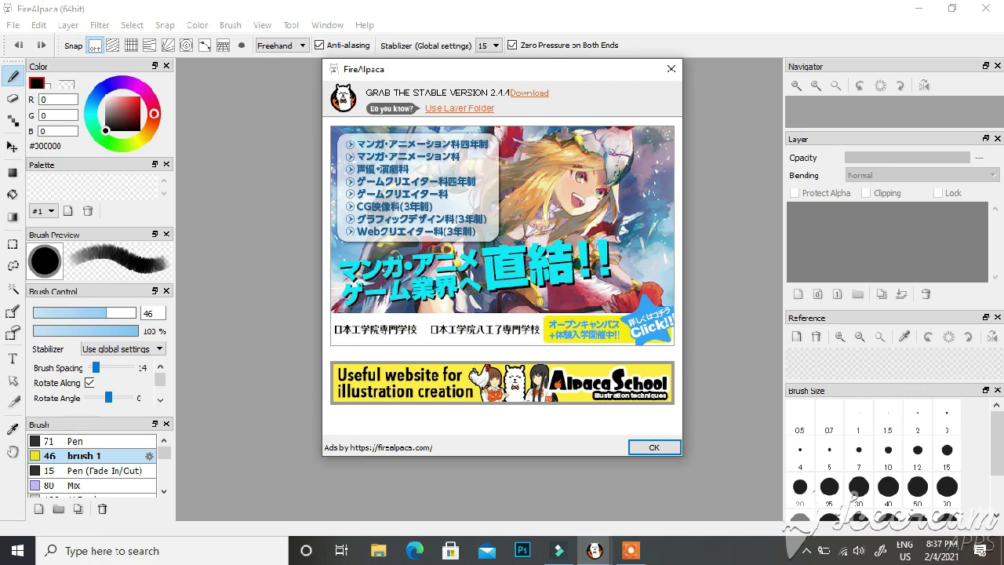
- Close the startup advertisement window
{"action": "left_click", "coordinate": [594, 551]}
{"action": "left_click", "coordinate": [575, 508]}
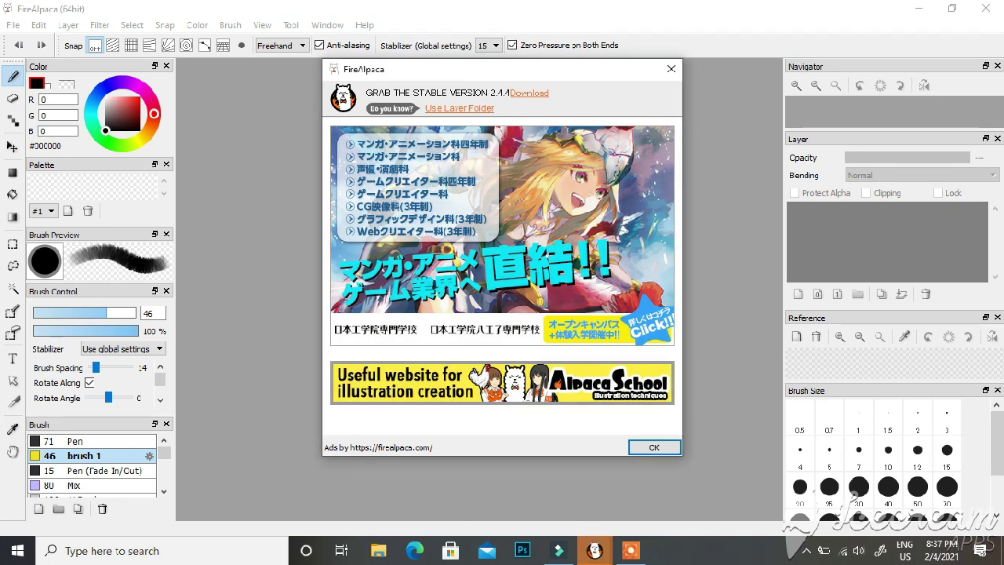
{"action": "left_click", "coordinate": [671, 69]}
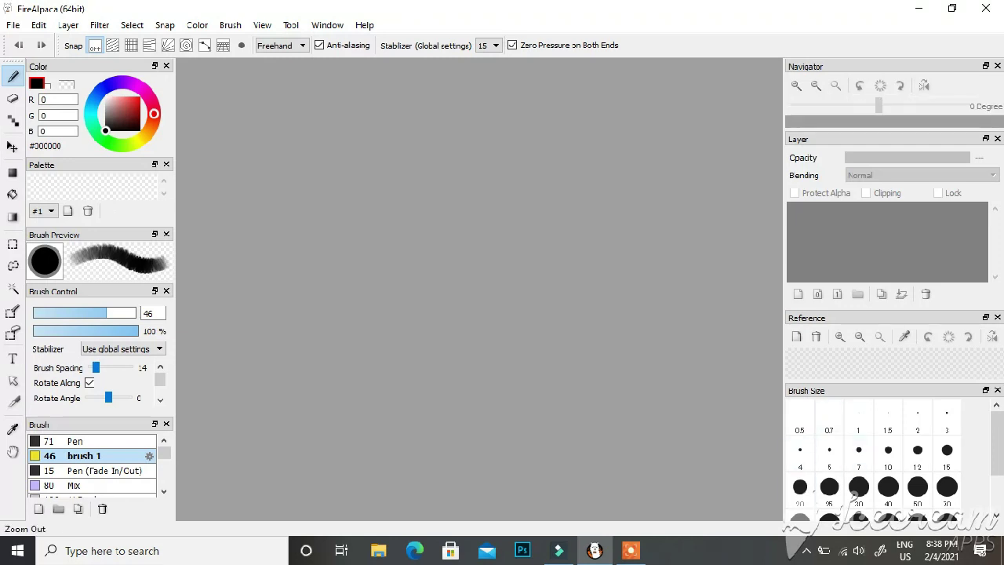
- Undock the Brush Size and Reference panels from the workspace and close both of them
{"action": "mouse_move", "coordinate": [808, 390]}
{"action": "left_mouse_down"}
{"action": "mouse_move", "coordinate": [436, 285]}
{"action": "mouse_move", "coordinate": [816, 486]}
{"action": "mouse_move", "coordinate": [815, 540]}
{"action": "mouse_move", "coordinate": [817, 447]}
{"action": "mouse_move", "coordinate": [810, 532]}
{"action": "mouse_move", "coordinate": [472, 225]}
{"action": "left_mouse_up"}
{"action": "mouse_move", "coordinate": [808, 428]}
{"action": "left_mouse_down"}
{"action": "mouse_move", "coordinate": [676, 391]}
{"action": "mouse_move", "coordinate": [282, 101]}
{"action": "left_mouse_up"}
{"action": "mouse_move", "coordinate": [486, 237]}
{"action": "left_mouse_down"}
{"action": "mouse_move", "coordinate": [343, 246]}
{"action": "mouse_move", "coordinate": [343, 231]}
{"action": "left_mouse_up"}
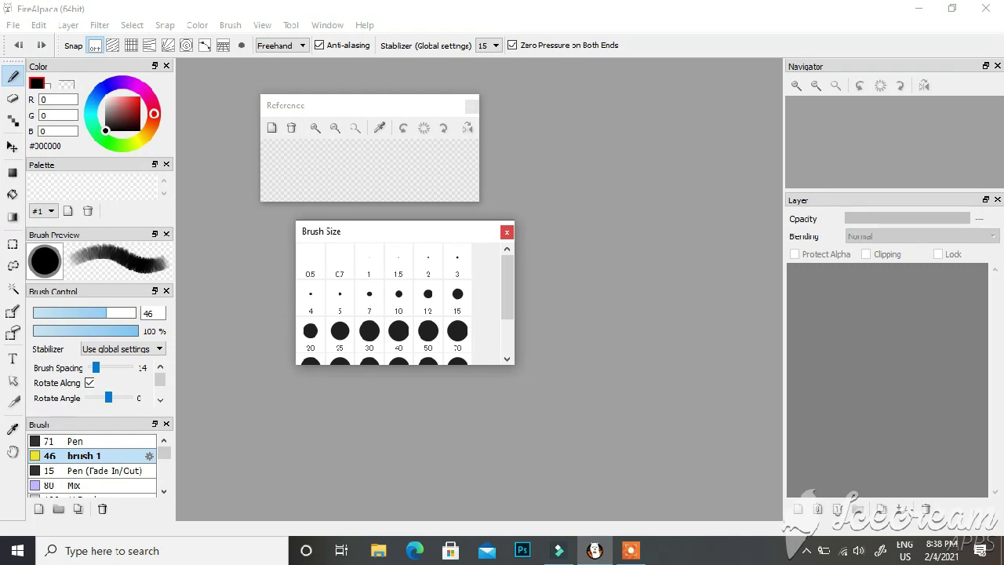
{"action": "left_click", "coordinate": [506, 232]}
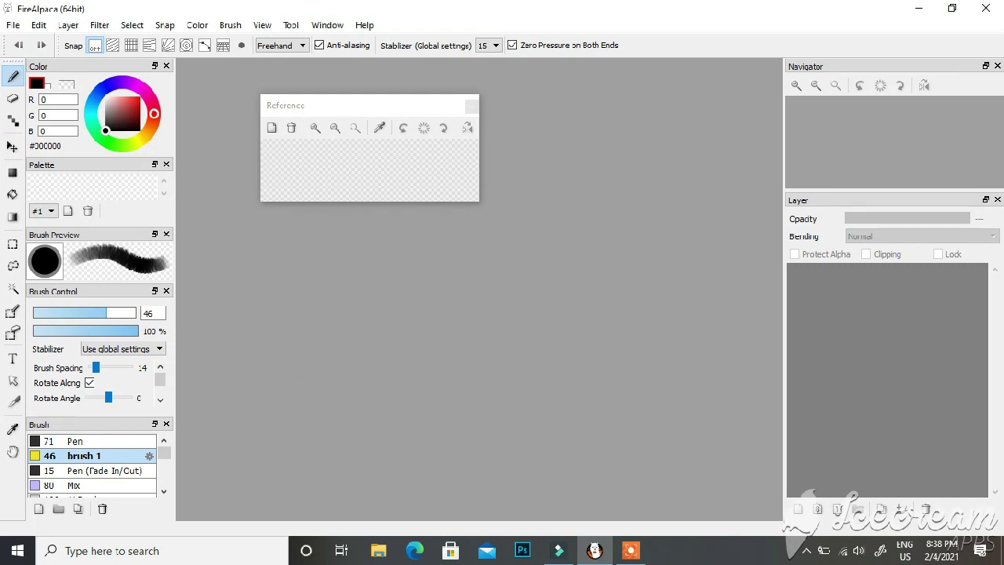
{"action": "mouse_move", "coordinate": [353, 106]}
{"action": "left_mouse_down"}
{"action": "mouse_move", "coordinate": [402, 112]}
{"action": "mouse_move", "coordinate": [424, 145]}
{"action": "mouse_move", "coordinate": [499, 133]}
{"action": "mouse_move", "coordinate": [491, 244]}
{"action": "mouse_move", "coordinate": [388, 217]}
{"action": "mouse_move", "coordinate": [401, 180]}
{"action": "left_mouse_up"}
{"action": "left_click_drag", "start_coordinate": [417, 275], "coordinate": [416, 349]}
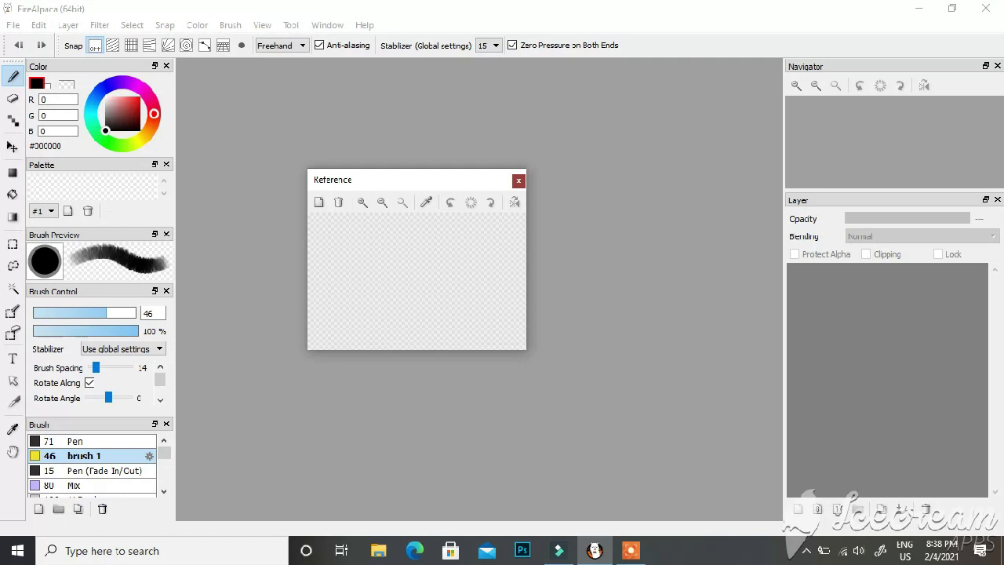
{"action": "left_click", "coordinate": [518, 181]}
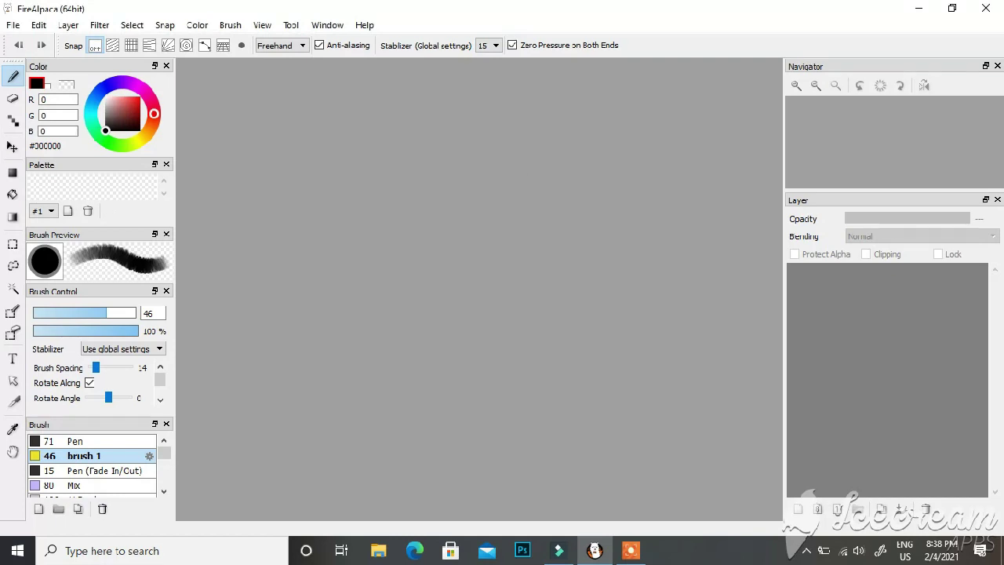
- Undock the Palette panel from the workspace and close it
{"action": "left_click_drag", "start_coordinate": [47, 164], "coordinate": [366, 162]}
{"action": "left_click_drag", "start_coordinate": [416, 230], "coordinate": [416, 300]}
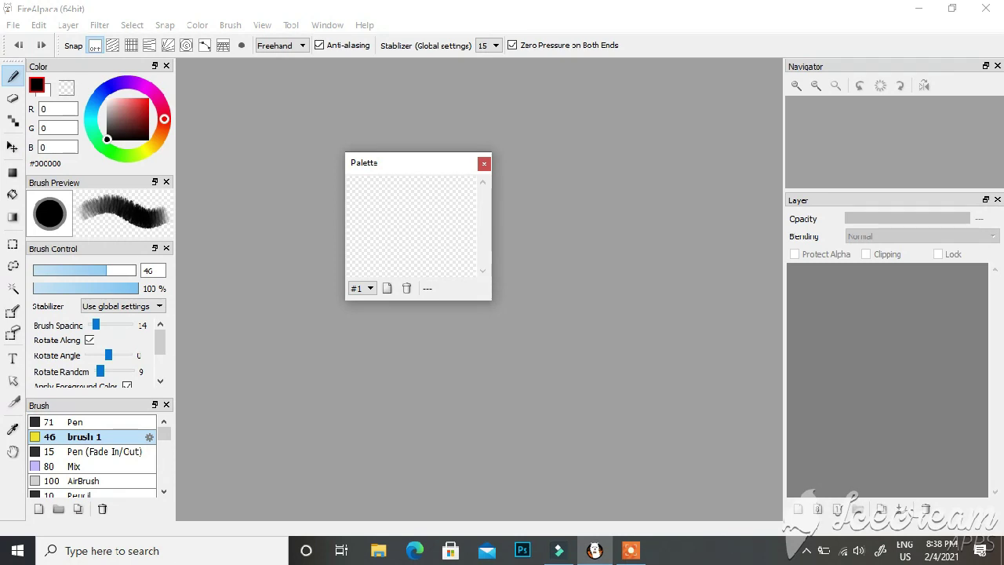
{"action": "left_click_drag", "start_coordinate": [416, 163], "coordinate": [448, 163]}
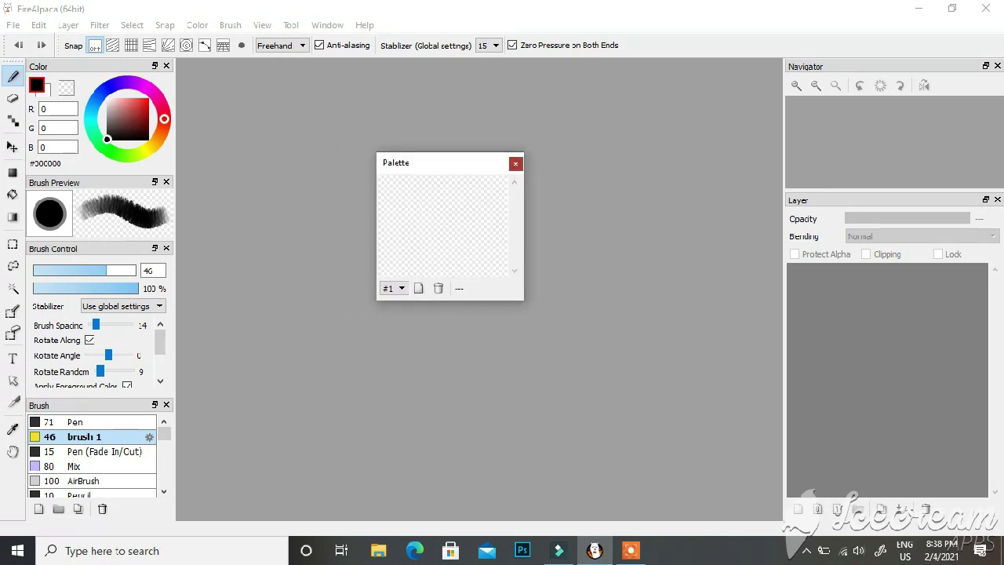
{"action": "left_click", "coordinate": [515, 164]}
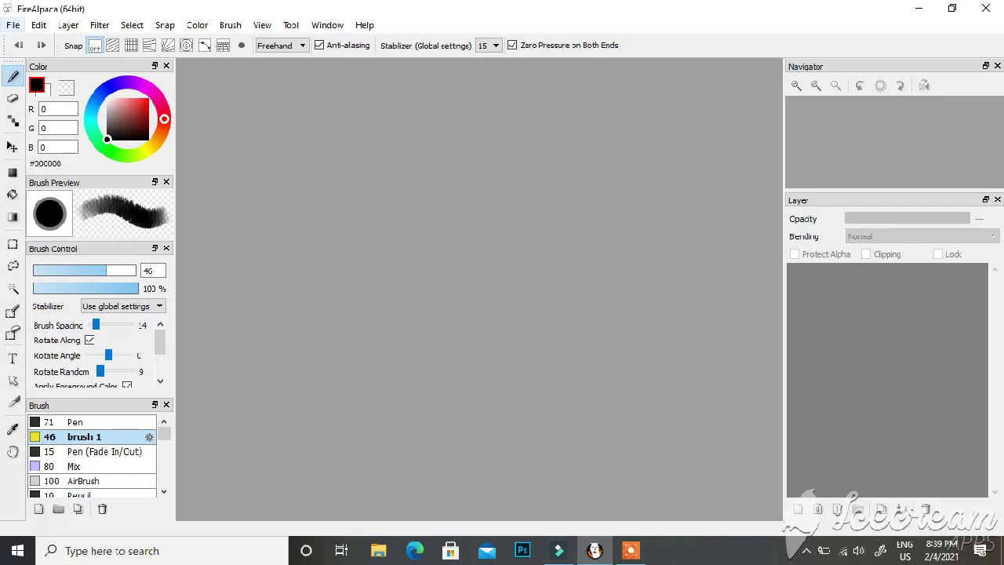
- Start a new image and swap its width and height to 29.7 by 21.0 cm
{"action": "left_click", "coordinate": [13, 25]}
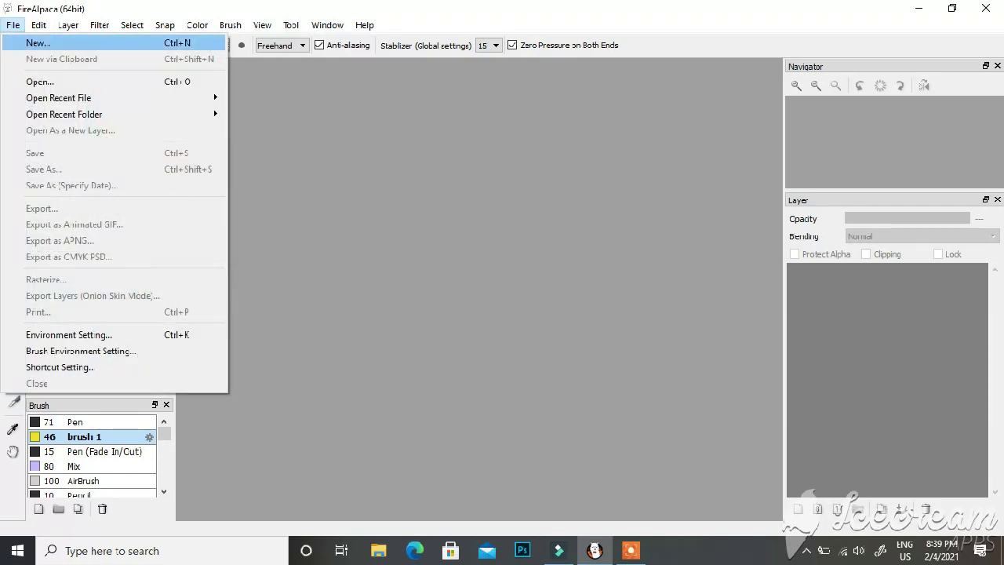
{"action": "key", "text": "Return"}
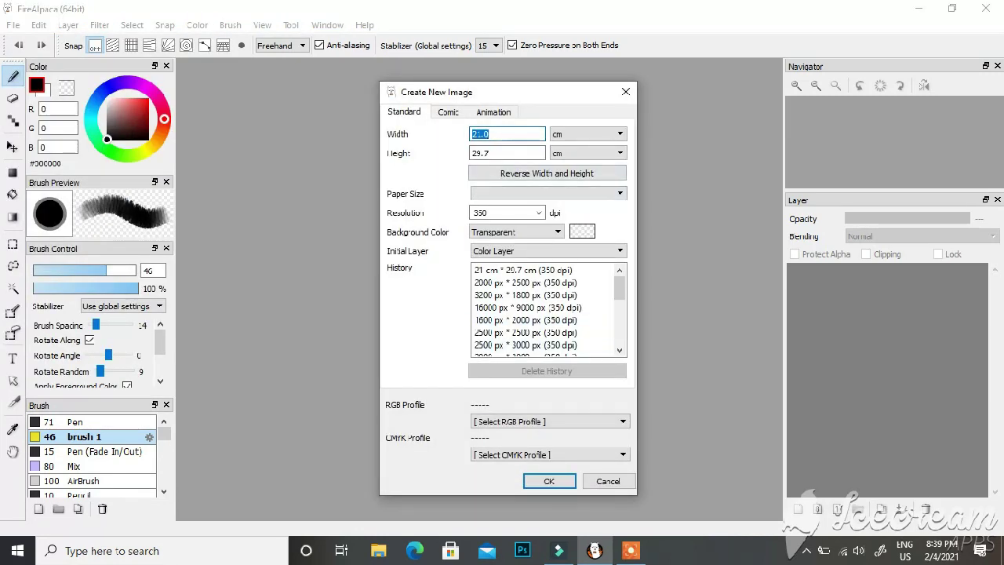
{"action": "left_click", "coordinate": [548, 173]}
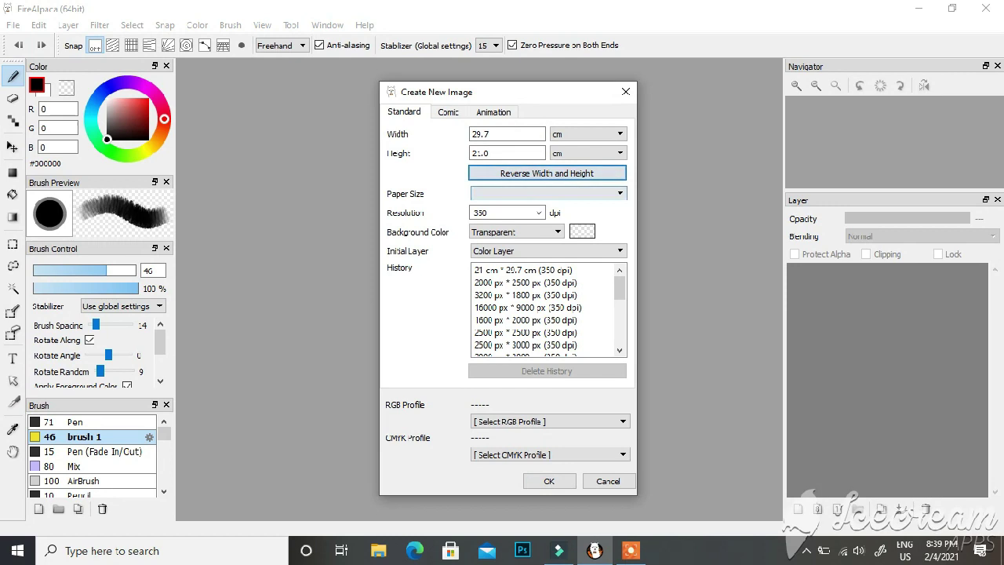
- Look through the paper size presets and the comic and animation settings for the new image
{"action": "left_click", "coordinate": [547, 194]}
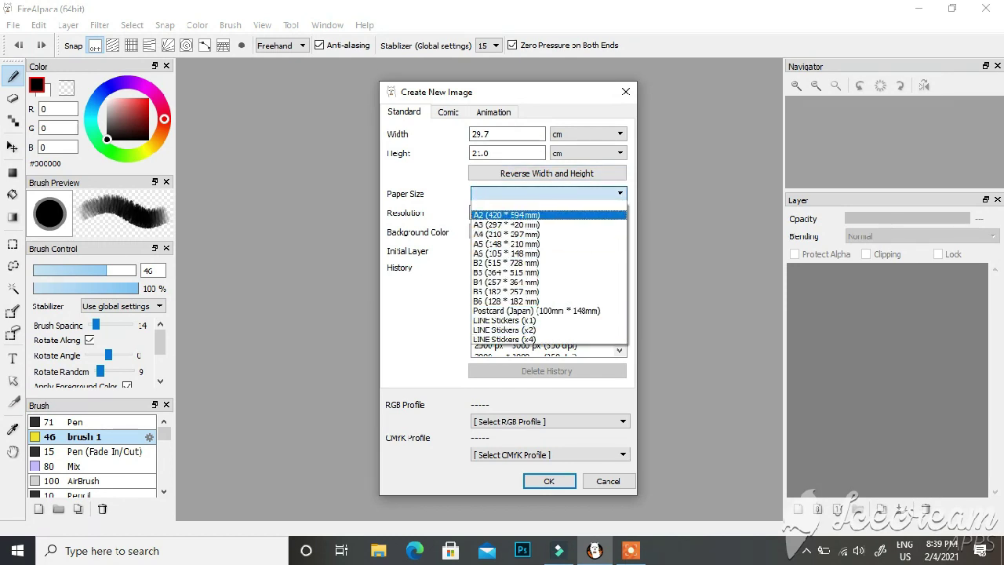
{"action": "left_click", "coordinate": [522, 196]}
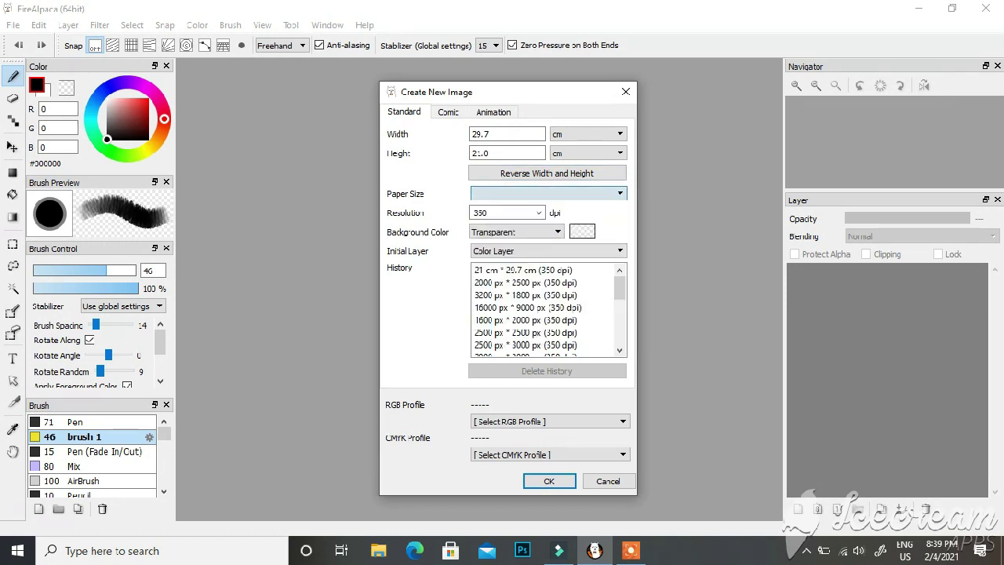
{"action": "left_click", "coordinate": [522, 193]}
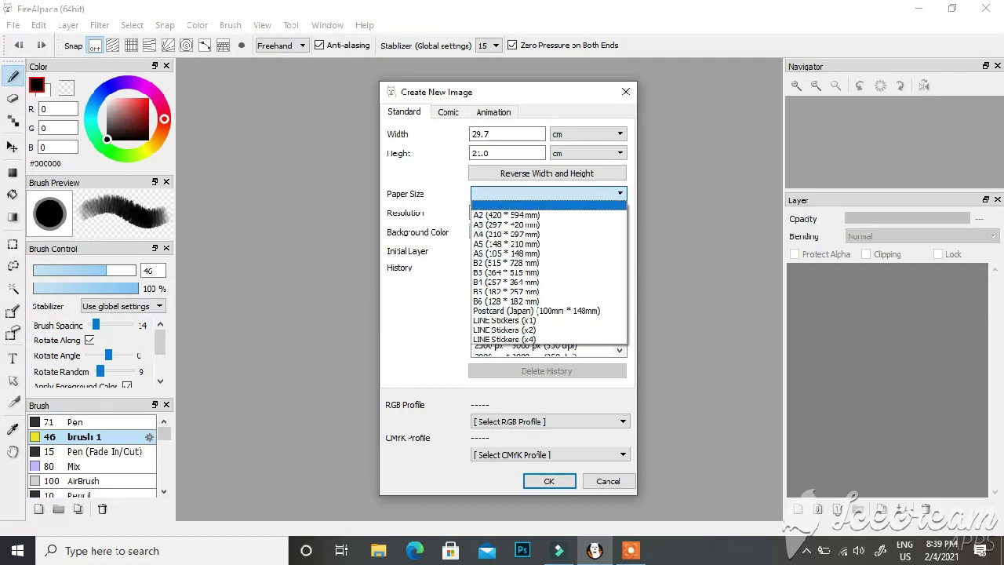
{"action": "left_click", "coordinate": [521, 196]}
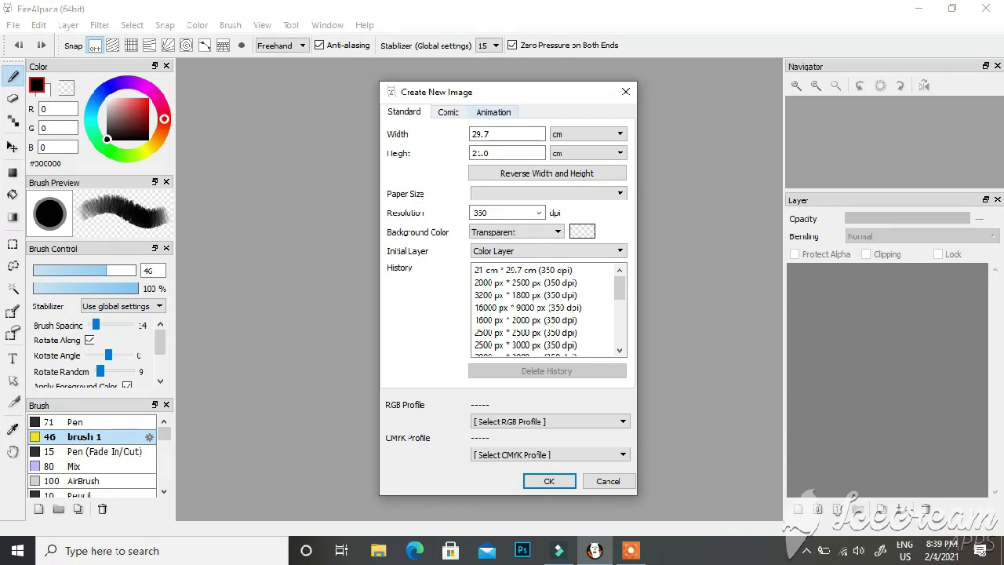
{"action": "left_click", "coordinate": [448, 113]}
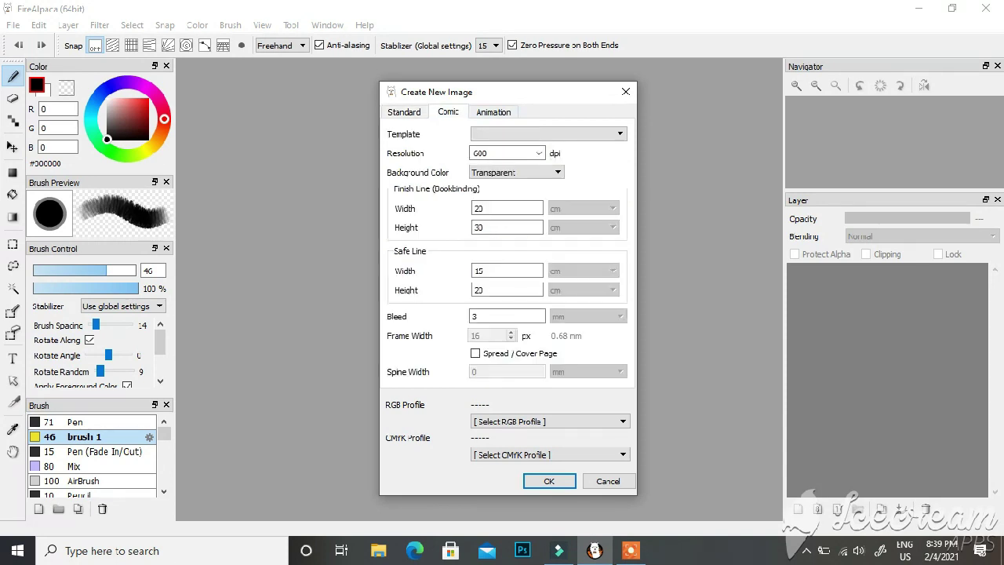
{"action": "left_click", "coordinate": [493, 112]}
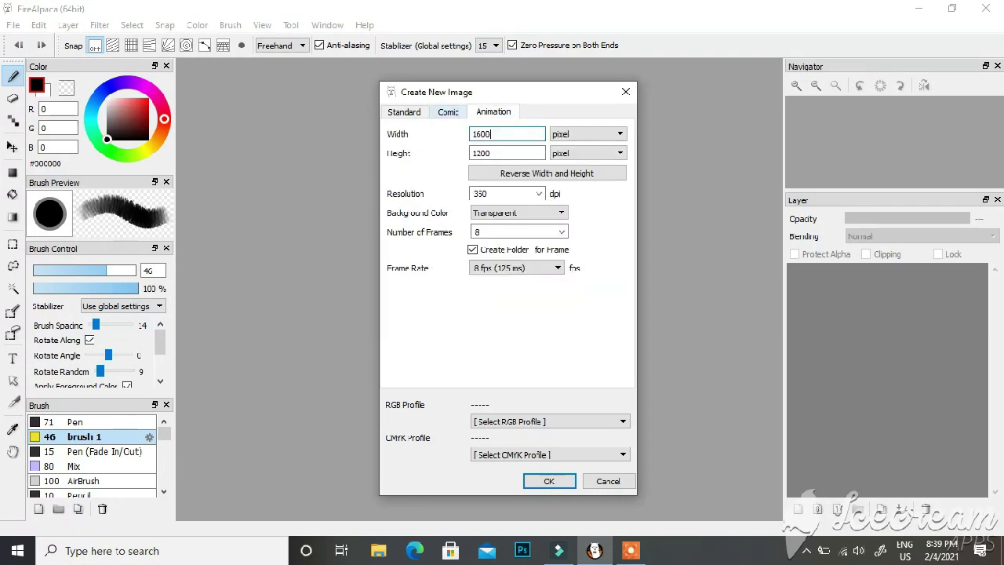
{"action": "left_click", "coordinate": [404, 112]}
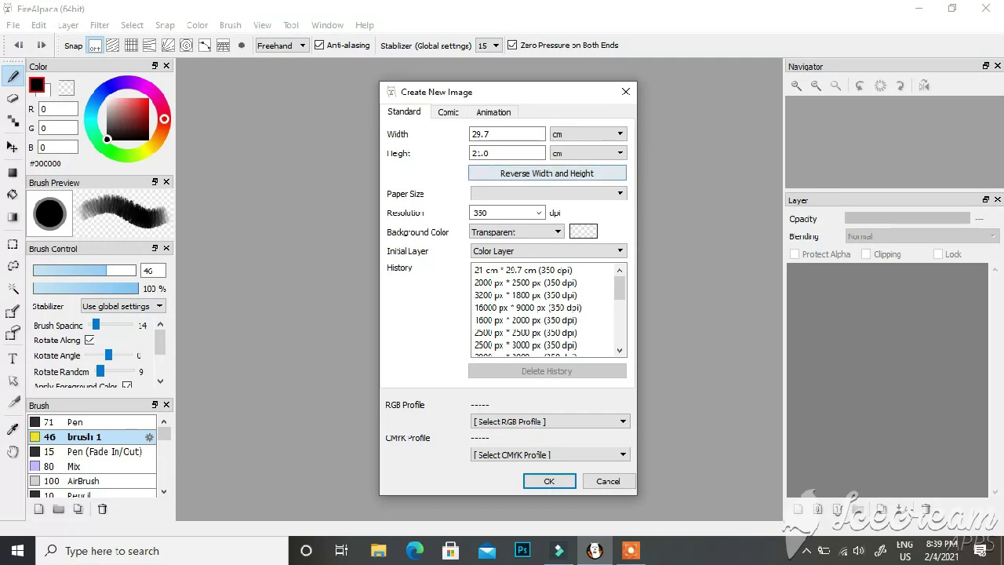
- Set the new image's paper size to A4 (210 * 297 mm)
{"action": "left_click", "coordinate": [549, 193]}
{"action": "key", "text": "Down"}
{"action": "key", "text": "Down"}
{"action": "key", "text": "Down"}
{"action": "key", "text": "Down"}
{"action": "key", "text": "Up"}
{"action": "key", "text": "Up"}
{"action": "key", "text": "Up"}
{"action": "key", "text": "Up"}
{"action": "key", "text": "Up"}
{"action": "key", "text": "Up"}
{"action": "key", "text": "Up"}
{"action": "key", "text": "Up"}
{"action": "key", "text": "Up"}
{"action": "key", "text": "Up"}
{"action": "key", "text": "Down"}
{"action": "key", "text": "Down"}
{"action": "key", "text": "Down"}
{"action": "key", "text": "Return"}
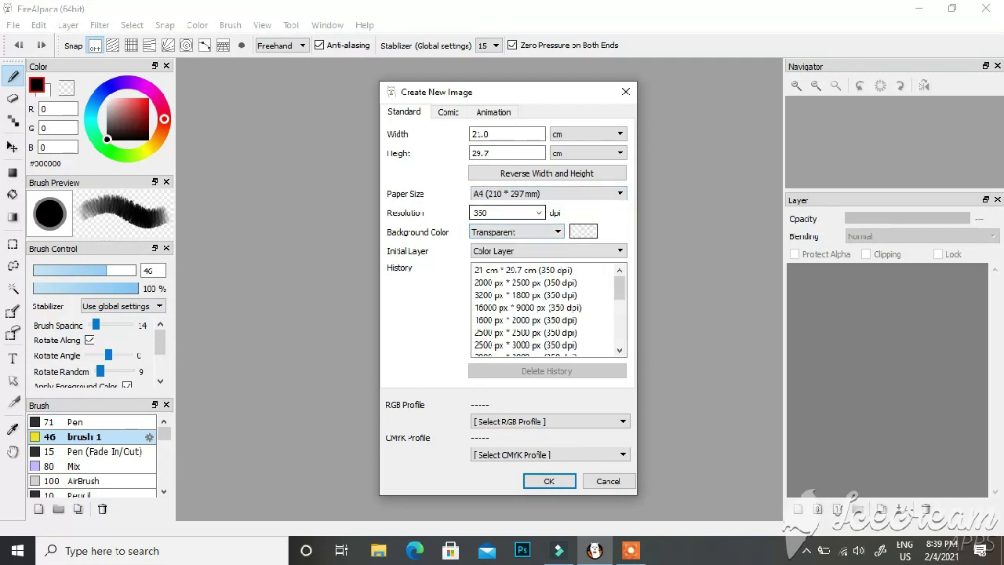
- Create the A4 canvas, keeping the 350 dpi resolution and the transparent background
{"action": "key", "text": "Tab"}
{"action": "key", "text": "Tab"}
{"action": "key", "text": "Tab"}
{"action": "key", "text": "Tab"}
{"action": "key", "text": "Tab"}
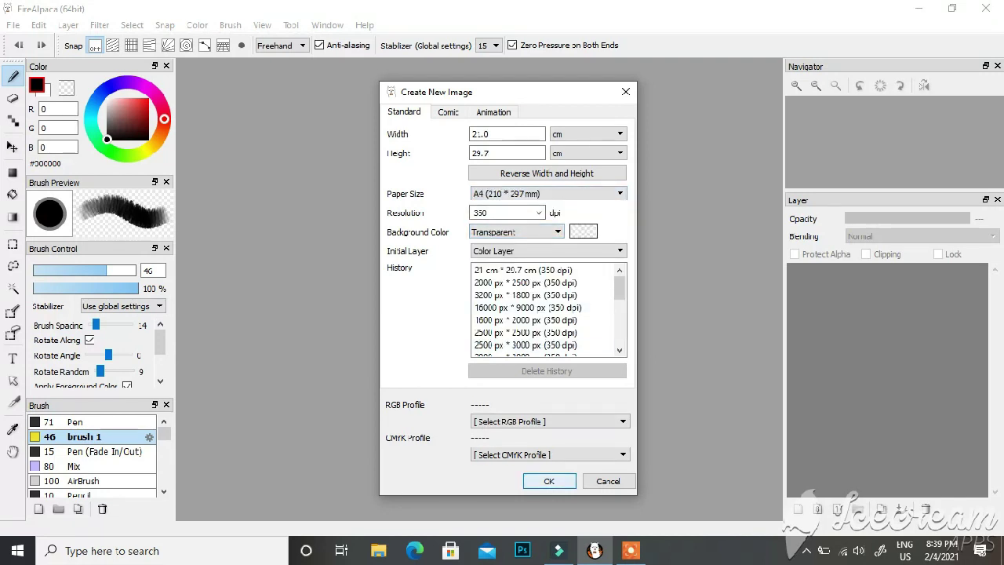
{"action": "key", "text": "Tab"}
{"action": "key", "text": "Return"}
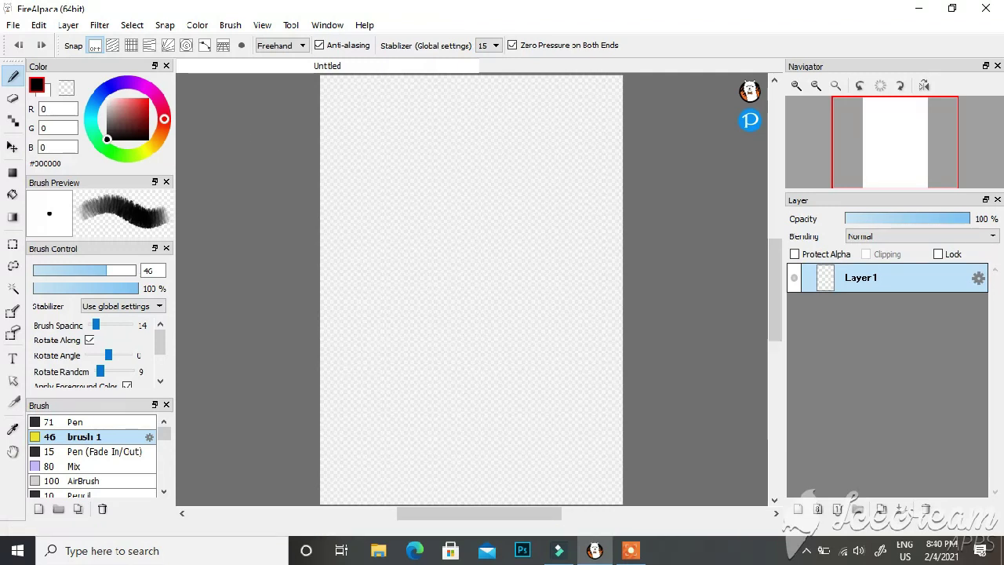
- Choose the Pen brush and set its size to about 93
{"action": "mouse_move", "coordinate": [12, 62]}
{"action": "left_mouse_down"}
{"action": "mouse_move", "coordinate": [127, 77]}
{"action": "mouse_move", "coordinate": [221, 154]}
{"action": "mouse_move", "coordinate": [160, 74]}
{"action": "mouse_move", "coordinate": [71, 73]}
{"action": "mouse_move", "coordinate": [256, 172]}
{"action": "mouse_move", "coordinate": [265, 240]}
{"action": "mouse_move", "coordinate": [221, 216]}
{"action": "mouse_move", "coordinate": [237, 188]}
{"action": "mouse_move", "coordinate": [118, 72]}
{"action": "mouse_move", "coordinate": [13, 77]}
{"action": "left_mouse_up"}
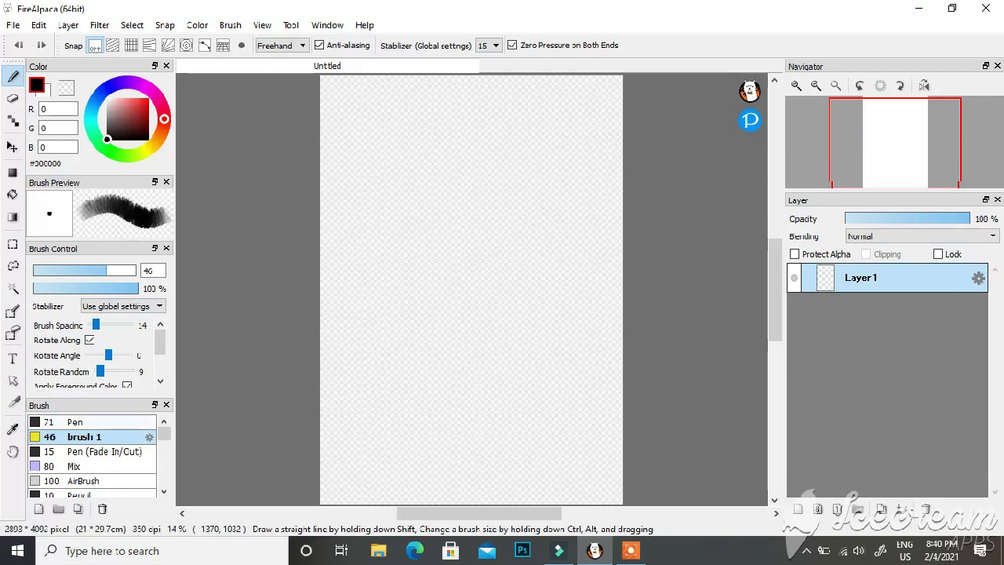
{"action": "left_click", "coordinate": [87, 423]}
{"action": "left_click_drag", "start_coordinate": [126, 270], "coordinate": [122, 271]}
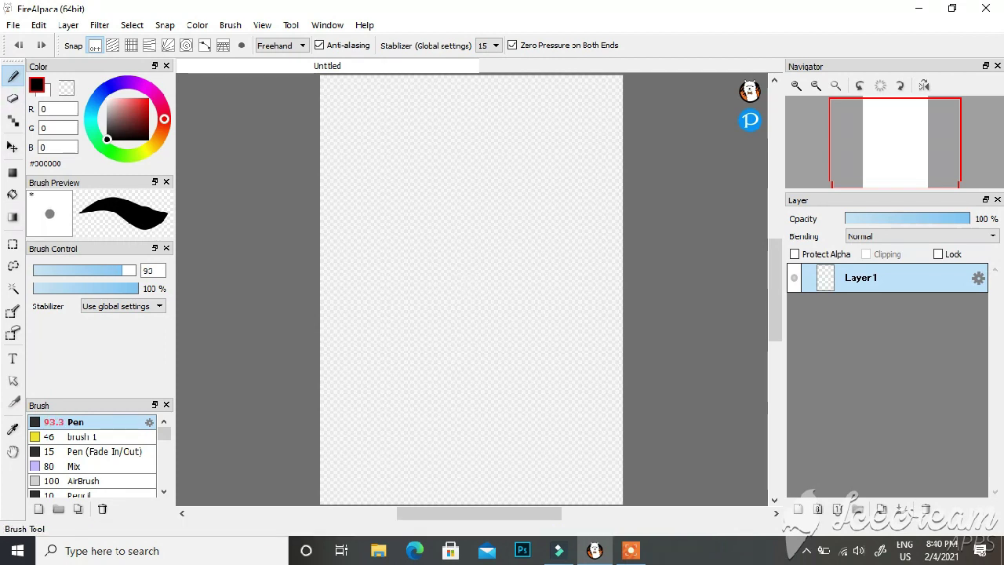
- Scribble black test strokes on the canvas with the Pen and undo them all
{"action": "mouse_move", "coordinate": [491, 175]}
{"action": "left_mouse_down"}
{"action": "mouse_move", "coordinate": [509, 208]}
{"action": "mouse_move", "coordinate": [504, 305]}
{"action": "left_mouse_up"}
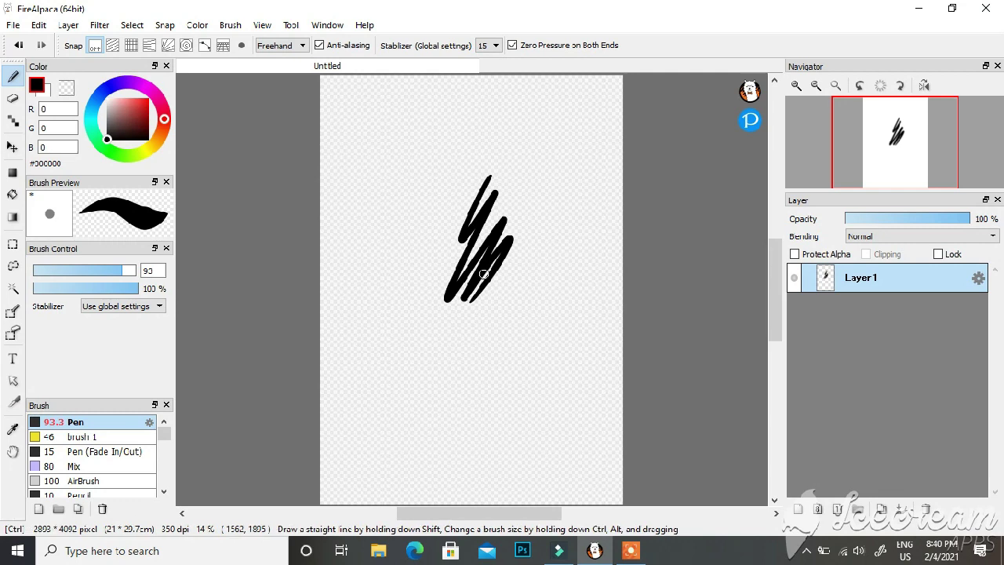
{"action": "key", "text": "ctrl+z"}
{"action": "left_click_drag", "start_coordinate": [396, 119], "coordinate": [383, 147]}
{"action": "mouse_move", "coordinate": [402, 122]}
{"action": "left_mouse_down"}
{"action": "mouse_move", "coordinate": [389, 147]}
{"action": "mouse_move", "coordinate": [398, 145]}
{"action": "left_mouse_up"}
{"action": "key", "text": "ctrl+z"}
{"action": "key", "text": "ctrl+z"}
{"action": "key", "text": "ctrl+z"}
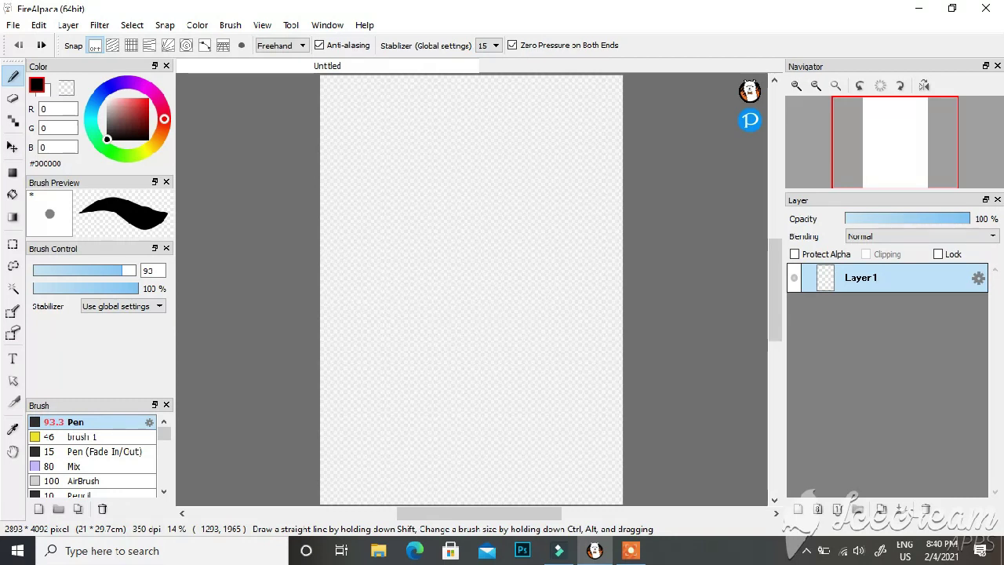
- Set the drawing color to bright pink #FF29EE and choose the Flat Brush from the brush list
{"action": "left_click_drag", "start_coordinate": [164, 433], "coordinate": [164, 451]}
{"action": "scroll", "coordinate": [93, 455], "scroll_direction": "up", "scroll_amount": 5}
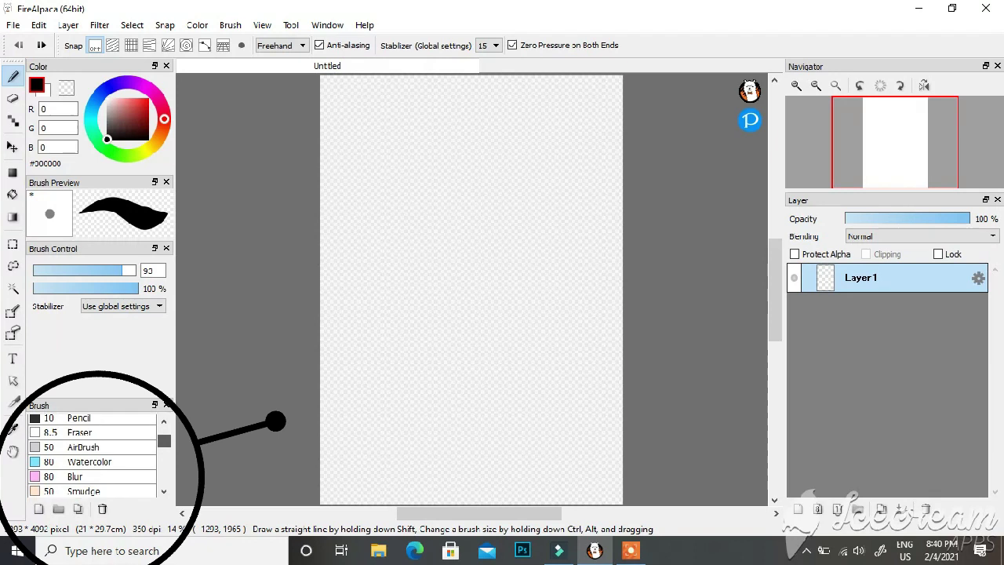
{"action": "scroll", "coordinate": [93, 455], "scroll_direction": "down", "scroll_amount": 5}
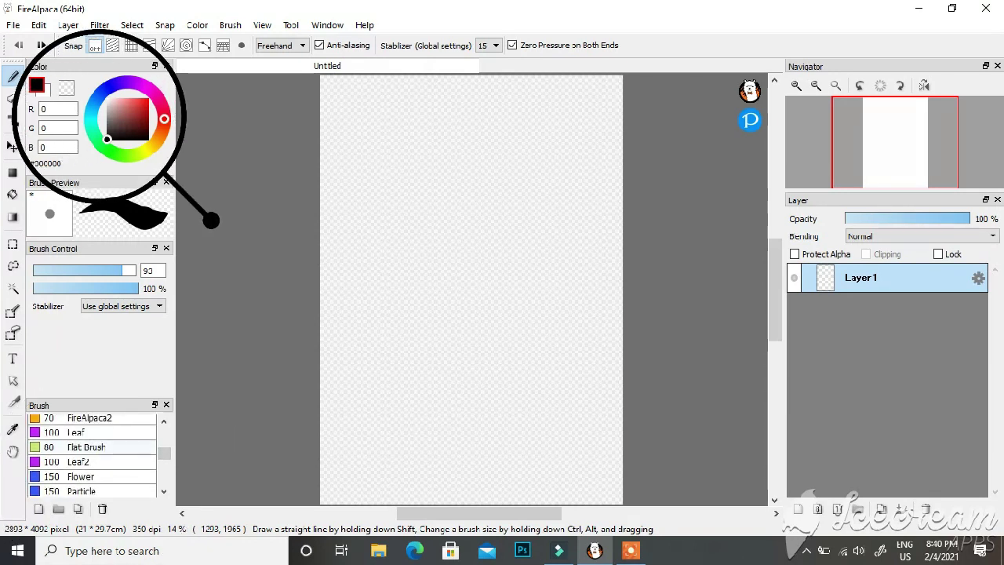
{"action": "mouse_move", "coordinate": [131, 117]}
{"action": "left_mouse_down"}
{"action": "mouse_move", "coordinate": [132, 104]}
{"action": "mouse_move", "coordinate": [134, 128]}
{"action": "left_mouse_up"}
{"action": "left_click", "coordinate": [148, 90]}
{"action": "left_click", "coordinate": [145, 97]}
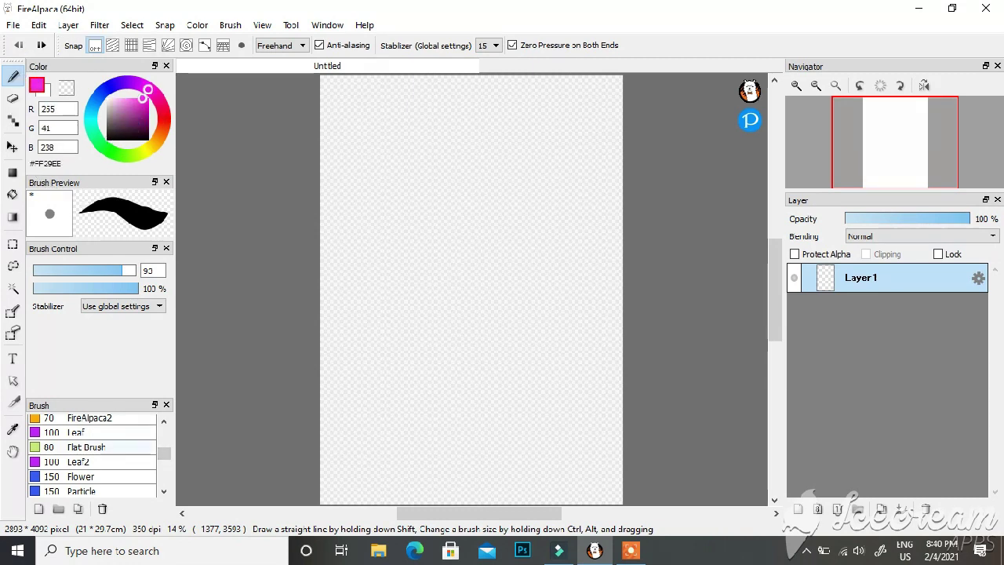
{"action": "scroll", "coordinate": [149, 463], "scroll_direction": "up", "scroll_amount": 2}
{"action": "scroll", "coordinate": [149, 476], "scroll_direction": "down", "scroll_amount": 1}
{"action": "left_click", "coordinate": [107, 463]}
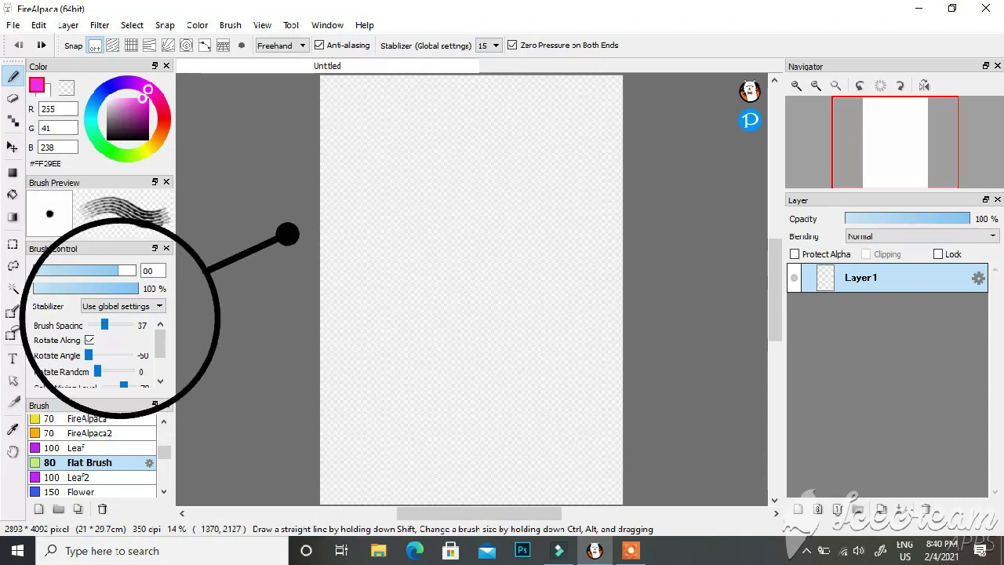
- Paint faint pink strokes on the upper part of the canvas with the Flat Brush at size 199 and 31% opacity
{"action": "mouse_move", "coordinate": [120, 270]}
{"action": "left_mouse_down"}
{"action": "mouse_move", "coordinate": [136, 271]}
{"action": "mouse_move", "coordinate": [103, 271]}
{"action": "mouse_move", "coordinate": [135, 271]}
{"action": "left_mouse_up"}
{"action": "mouse_move", "coordinate": [469, 289]}
{"action": "left_mouse_down"}
{"action": "mouse_move", "coordinate": [505, 289]}
{"action": "mouse_move", "coordinate": [453, 290]}
{"action": "mouse_move", "coordinate": [481, 289]}
{"action": "left_mouse_up"}
{"action": "mouse_move", "coordinate": [135, 270]}
{"action": "left_mouse_down"}
{"action": "mouse_move", "coordinate": [126, 271]}
{"action": "mouse_move", "coordinate": [139, 289]}
{"action": "mouse_move", "coordinate": [87, 288]}
{"action": "left_mouse_up"}
{"action": "mouse_move", "coordinate": [107, 289]}
{"action": "left_mouse_down"}
{"action": "mouse_move", "coordinate": [141, 289]}
{"action": "mouse_move", "coordinate": [66, 289]}
{"action": "left_mouse_up"}
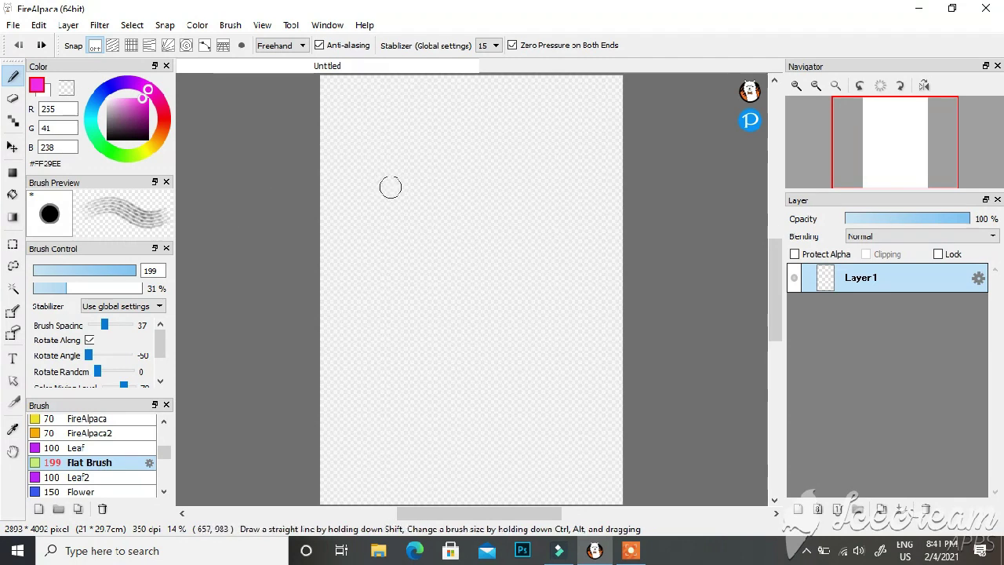
{"action": "left_click_drag", "start_coordinate": [390, 186], "coordinate": [369, 298]}
{"action": "left_click_drag", "start_coordinate": [431, 193], "coordinate": [387, 299]}
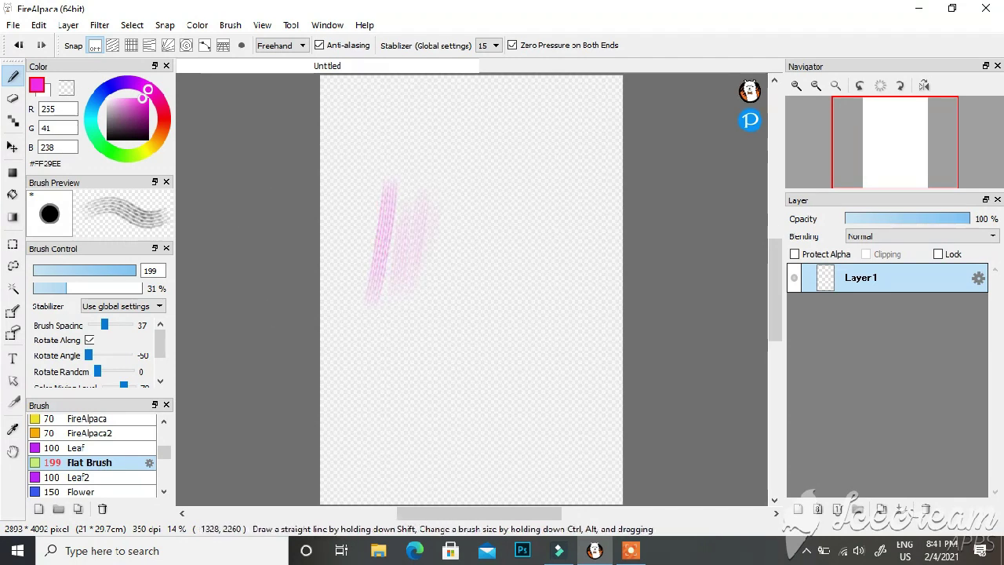
- Paint stronger pink strokes beside the faint ones with the Flat Brush at 100% opacity
{"action": "left_click_drag", "start_coordinate": [467, 192], "coordinate": [451, 319]}
{"action": "left_click_drag", "start_coordinate": [460, 210], "coordinate": [439, 300]}
{"action": "left_click_drag", "start_coordinate": [444, 205], "coordinate": [426, 313]}
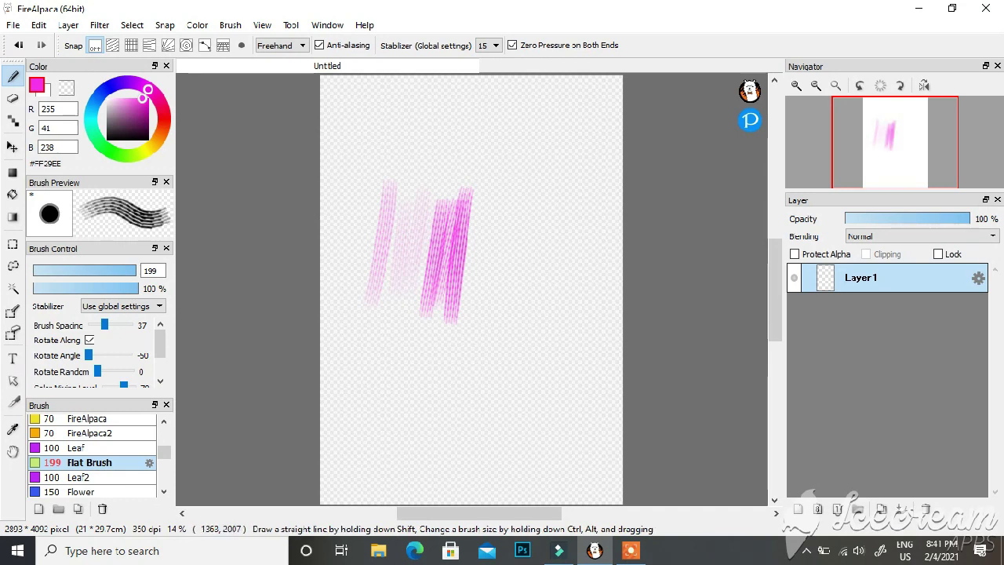
{"action": "mouse_move", "coordinate": [496, 196]}
{"action": "left_mouse_down"}
{"action": "mouse_move", "coordinate": [483, 341]}
{"action": "mouse_move", "coordinate": [490, 377]}
{"action": "left_mouse_up"}
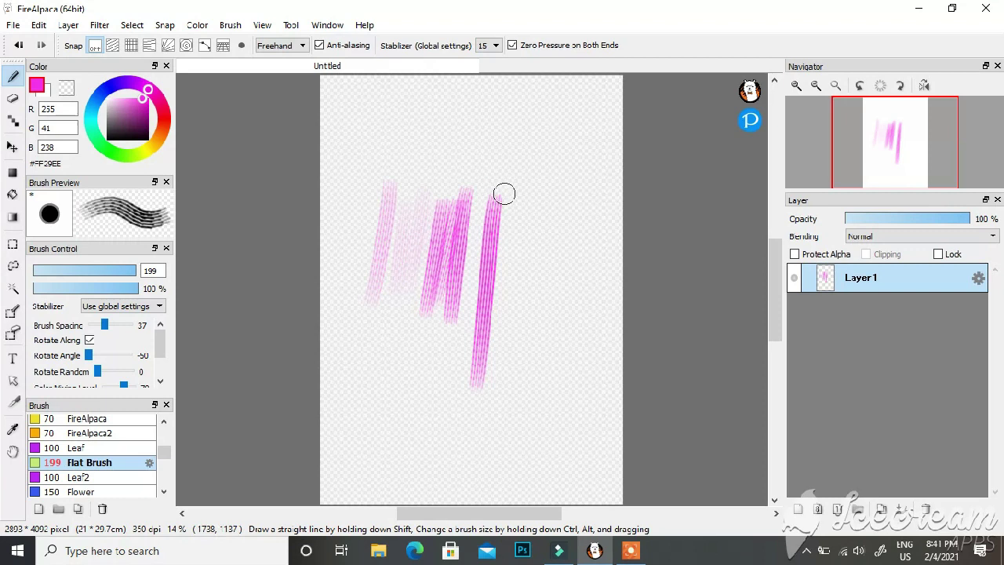
{"action": "mouse_move", "coordinate": [497, 188]}
{"action": "left_mouse_down"}
{"action": "mouse_move", "coordinate": [470, 356]}
{"action": "mouse_move", "coordinate": [497, 183]}
{"action": "mouse_move", "coordinate": [478, 373]}
{"action": "mouse_move", "coordinate": [509, 227]}
{"action": "mouse_move", "coordinate": [495, 352]}
{"action": "mouse_move", "coordinate": [516, 275]}
{"action": "left_mouse_up"}
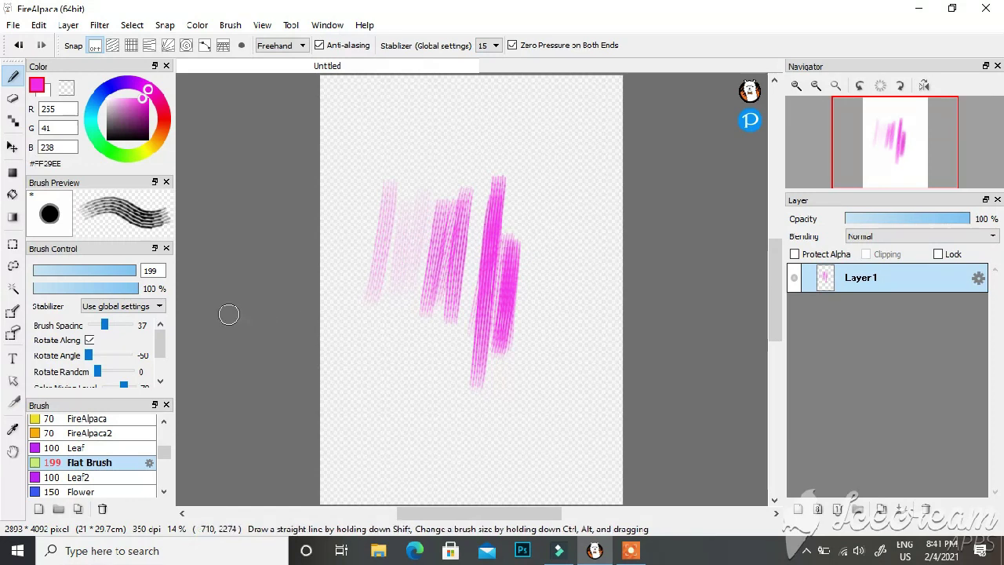
- Paint faint pink Flat Brush strokes beside the existing ones at 18% and 7% opacity, and raise the opacity to 83%
{"action": "left_click_drag", "start_coordinate": [63, 288], "coordinate": [52, 289]}
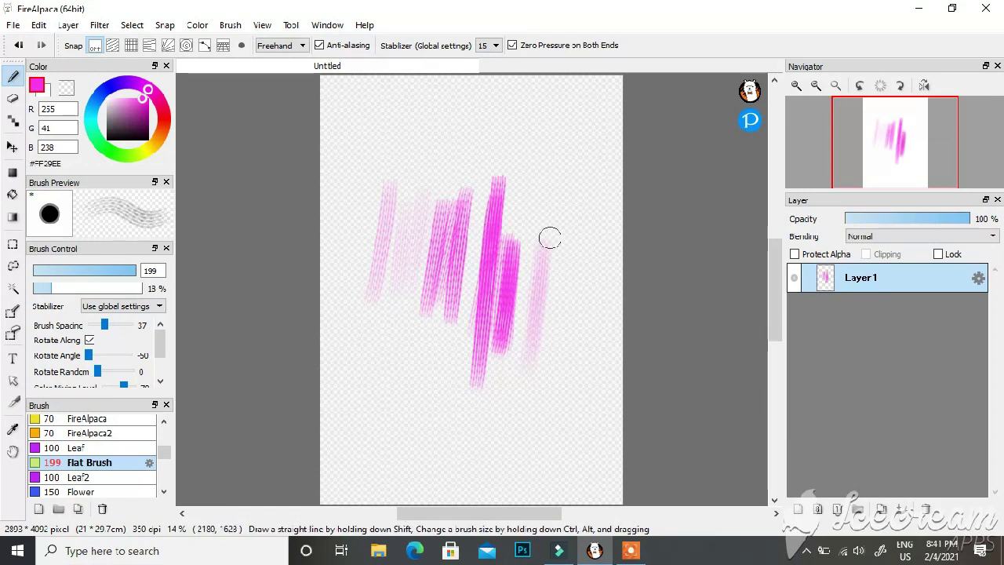
{"action": "left_click_drag", "start_coordinate": [544, 244], "coordinate": [528, 367]}
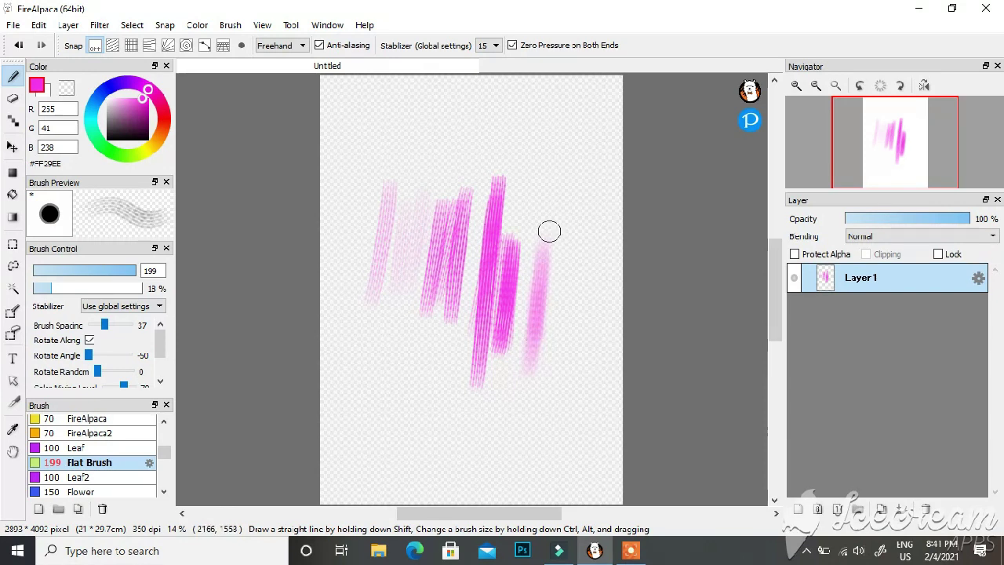
{"action": "left_click_drag", "start_coordinate": [42, 288], "coordinate": [37, 288]}
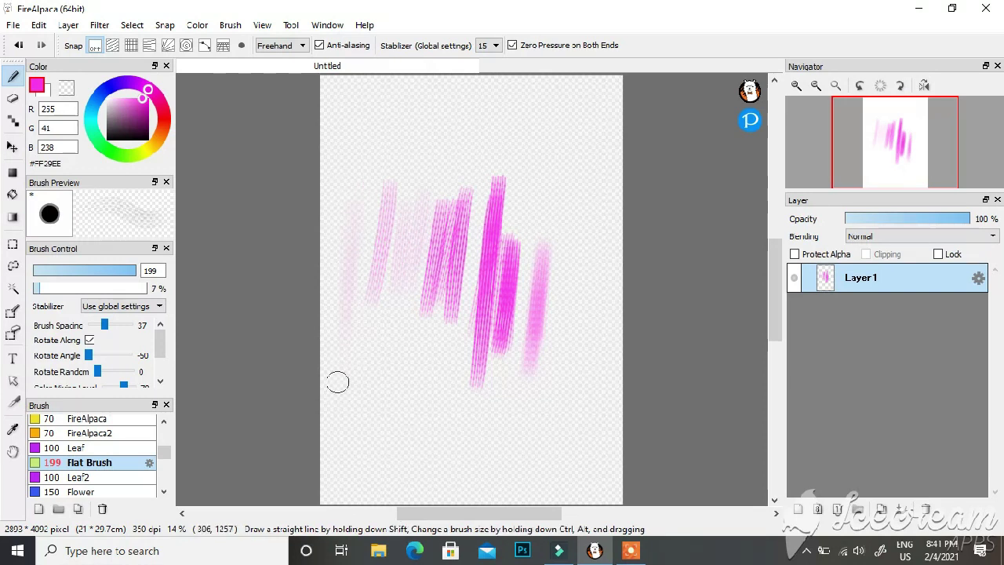
{"action": "mouse_move", "coordinate": [48, 288]}
{"action": "left_mouse_down"}
{"action": "mouse_move", "coordinate": [140, 288]}
{"action": "mouse_move", "coordinate": [124, 287]}
{"action": "left_mouse_up"}
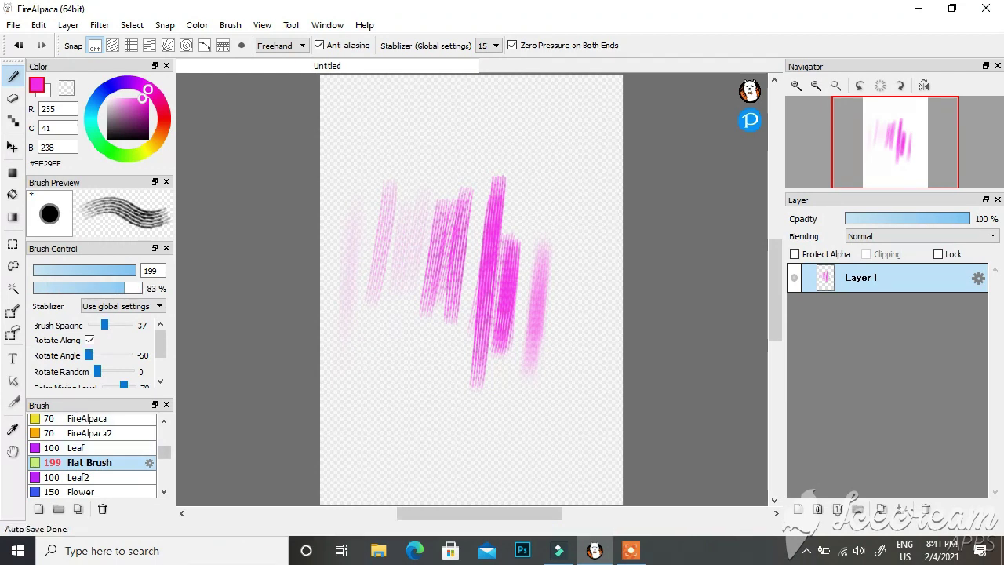
- Switch to the Pen brush and back to the Flat Brush
{"action": "left_click_drag", "start_coordinate": [164, 453], "coordinate": [164, 433]}
{"action": "left_click", "coordinate": [102, 424]}
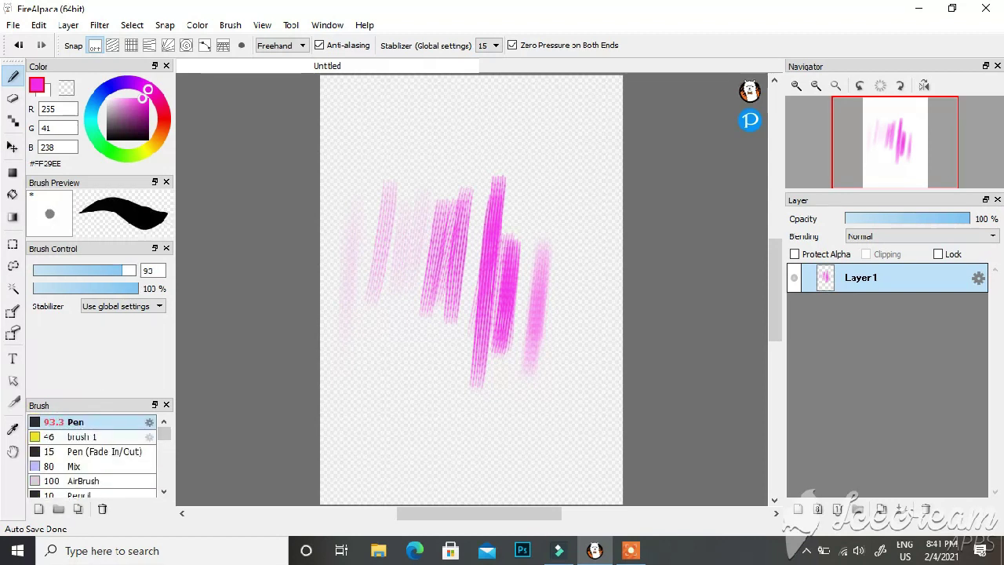
{"action": "scroll", "coordinate": [93, 455], "scroll_direction": "down", "scroll_amount": 10}
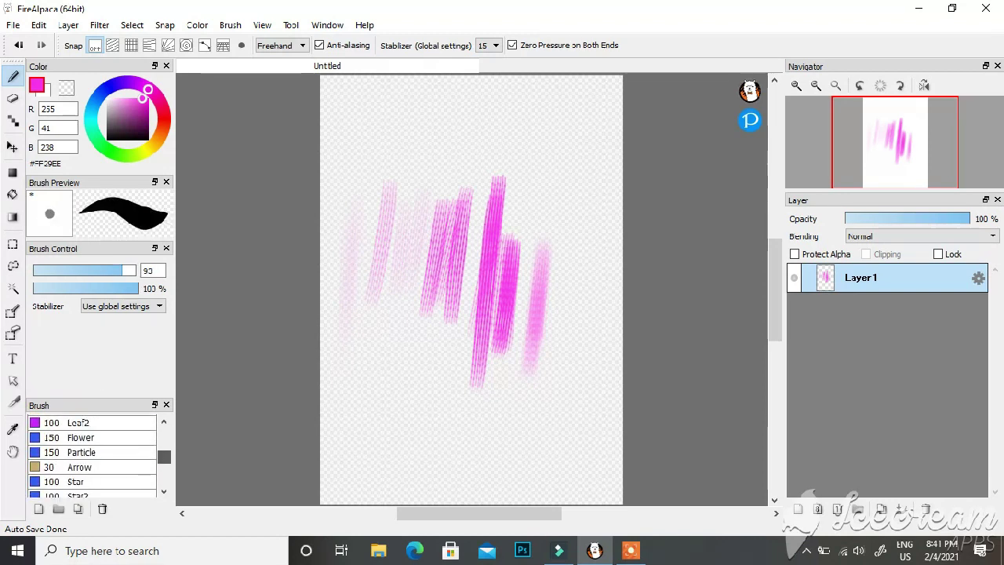
{"action": "scroll", "coordinate": [93, 455], "scroll_direction": "up", "scroll_amount": 3}
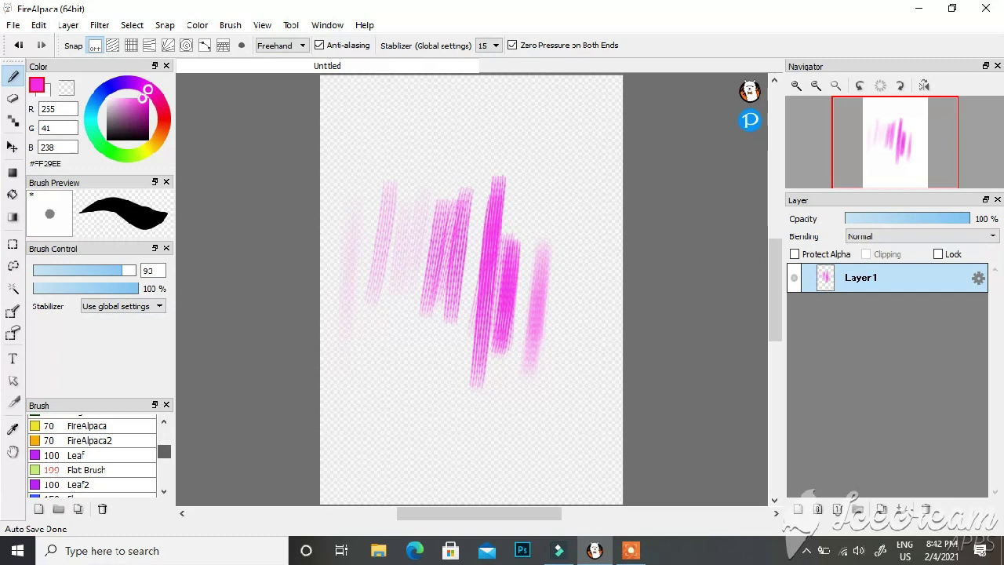
{"action": "left_click", "coordinate": [96, 470]}
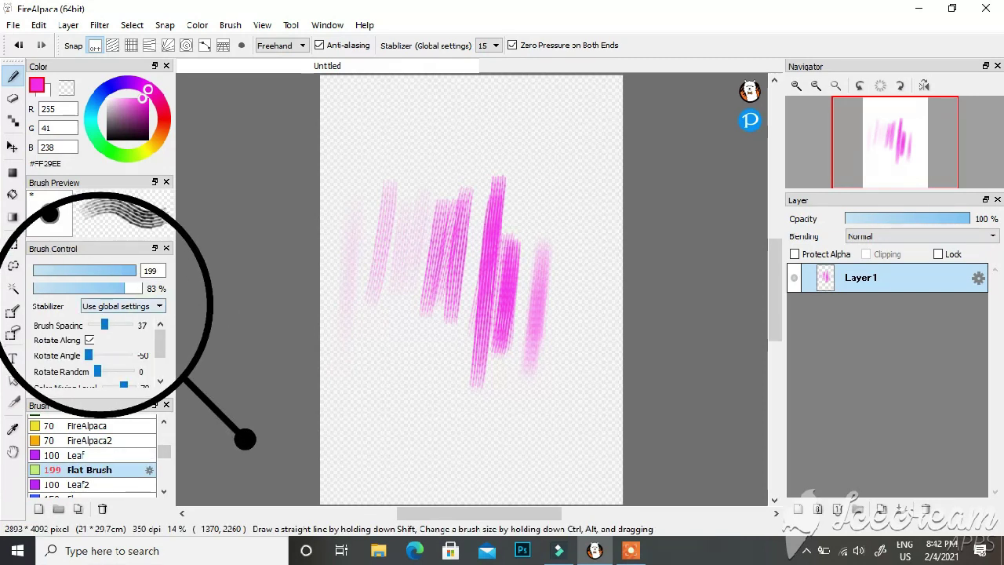
- Paint wavy dashed strokes around the existing ones with the Flat Brush at size 150, 100% opacity and brush spacing 71
{"action": "left_click", "coordinate": [138, 288]}
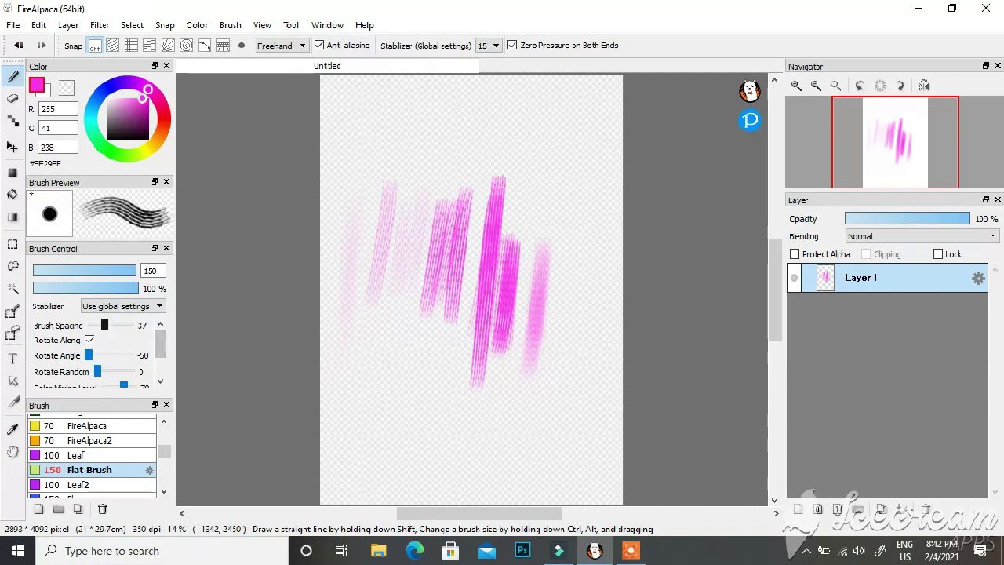
{"action": "left_click_drag", "start_coordinate": [117, 325], "coordinate": [118, 324]}
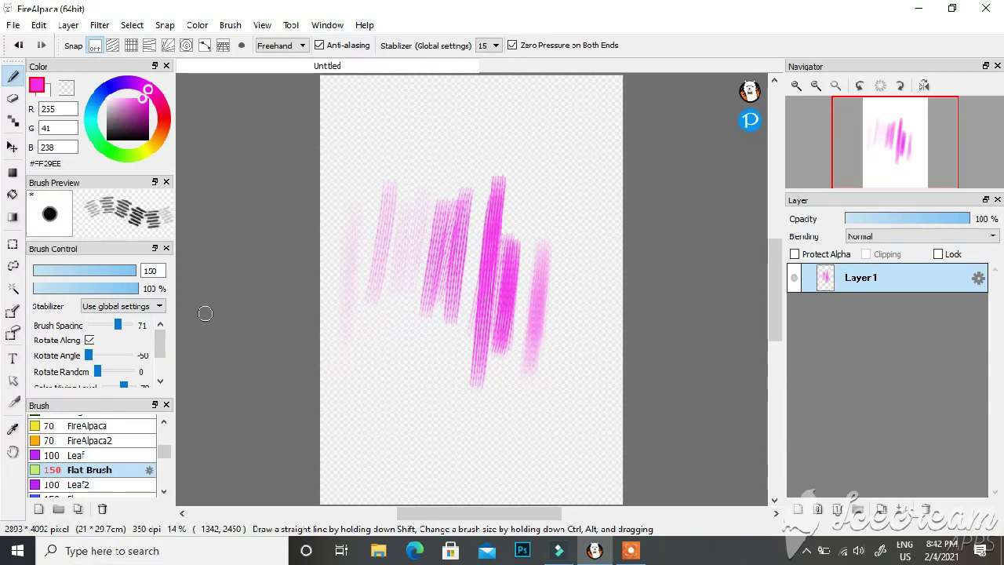
{"action": "left_click_drag", "start_coordinate": [431, 427], "coordinate": [491, 469]}
{"action": "left_click_drag", "start_coordinate": [413, 136], "coordinate": [359, 171]}
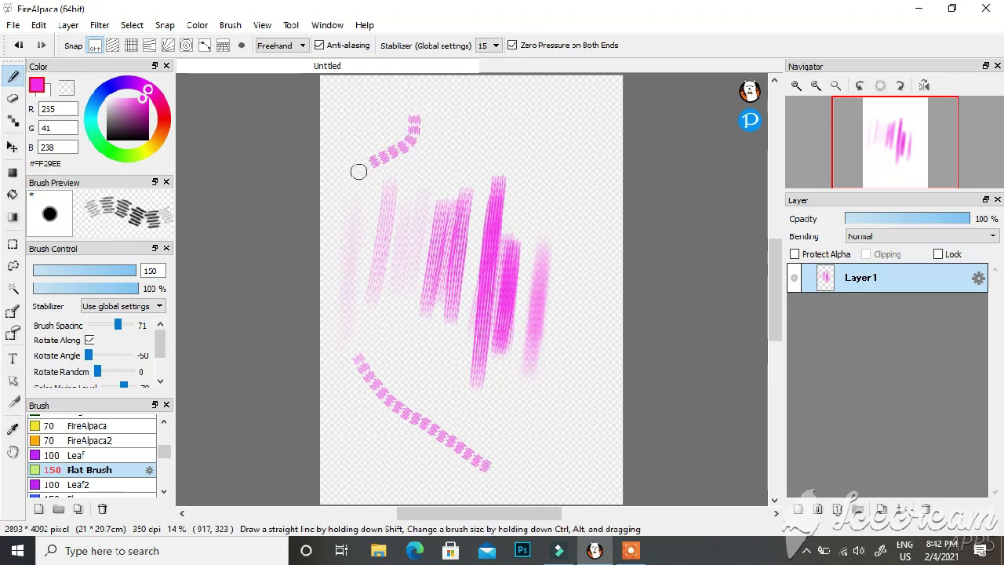
{"action": "left_click_drag", "start_coordinate": [420, 360], "coordinate": [484, 417]}
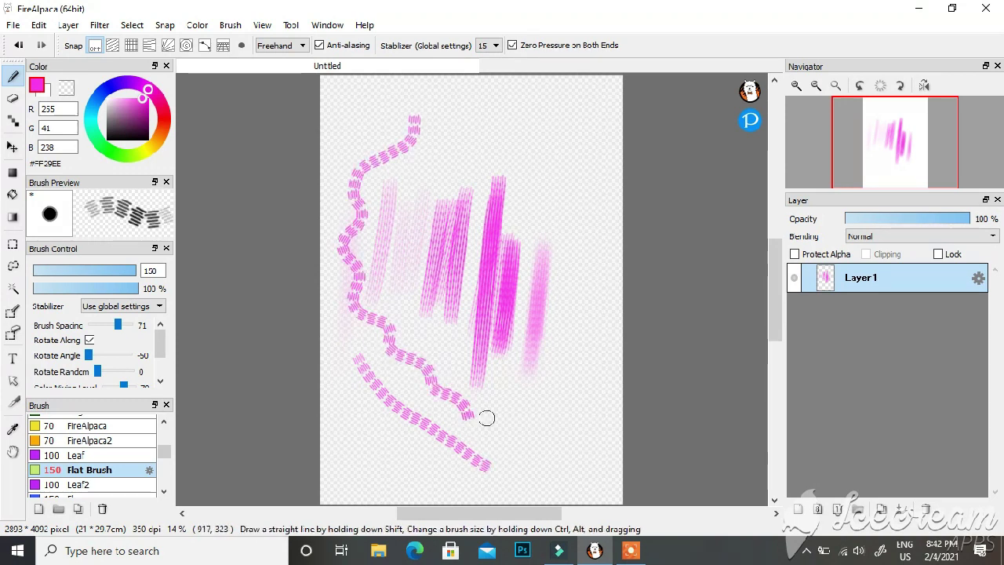
{"action": "mouse_move", "coordinate": [549, 155]}
{"action": "left_mouse_down"}
{"action": "mouse_move", "coordinate": [546, 204]}
{"action": "mouse_move", "coordinate": [579, 285]}
{"action": "mouse_move", "coordinate": [572, 296]}
{"action": "left_mouse_up"}
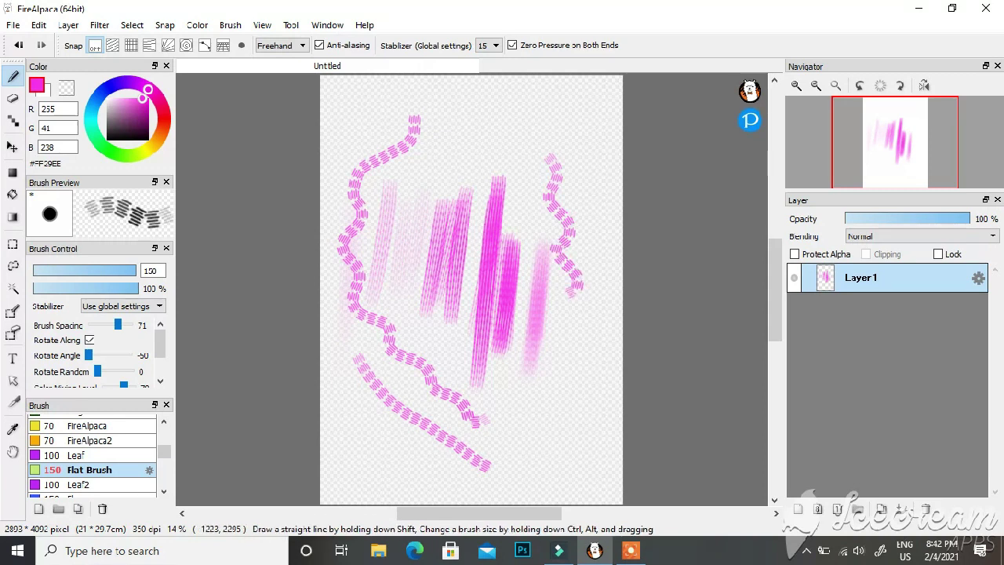
{"action": "mouse_move", "coordinate": [318, 404]}
{"action": "left_mouse_down"}
{"action": "mouse_move", "coordinate": [359, 473]}
{"action": "mouse_move", "coordinate": [471, 478]}
{"action": "left_mouse_up"}
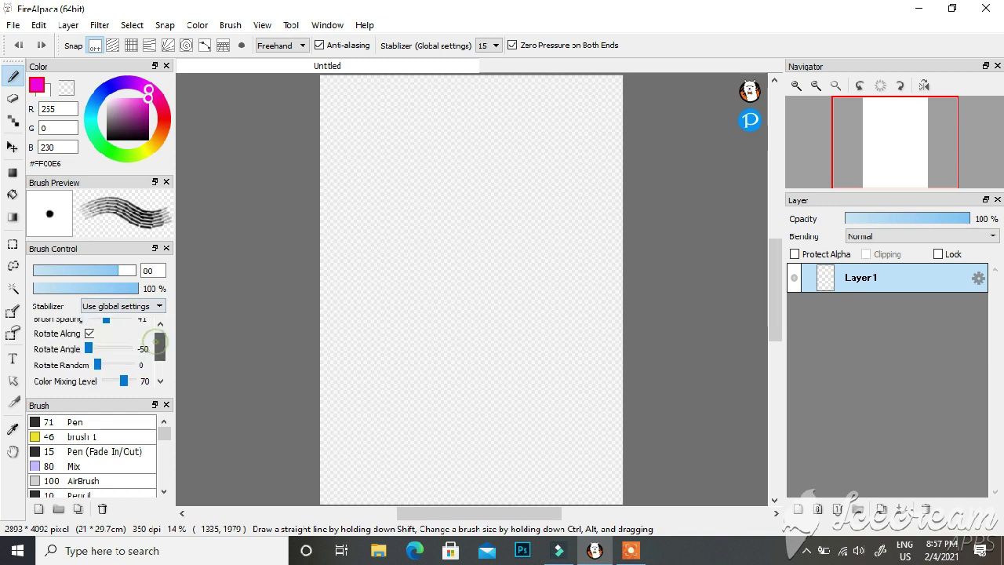
- Turn off Rotate Along and paint curved pink strokes over the canvas, enlarging the Flat Brush to size 343
{"action": "left_click", "coordinate": [89, 339]}
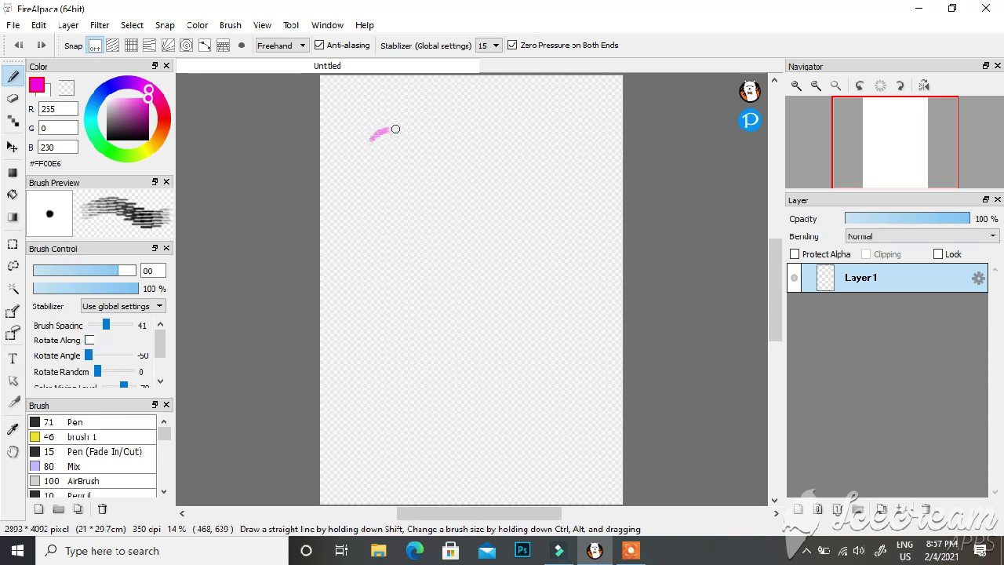
{"action": "left_click_drag", "start_coordinate": [418, 150], "coordinate": [419, 155]}
{"action": "left_click_drag", "start_coordinate": [451, 283], "coordinate": [478, 289], "text": "ctrl+alt"}
{"action": "mouse_move", "coordinate": [462, 120]}
{"action": "left_mouse_down"}
{"action": "mouse_move", "coordinate": [456, 174]}
{"action": "mouse_move", "coordinate": [396, 225]}
{"action": "mouse_move", "coordinate": [398, 245]}
{"action": "mouse_move", "coordinate": [529, 265]}
{"action": "mouse_move", "coordinate": [538, 299]}
{"action": "mouse_move", "coordinate": [425, 307]}
{"action": "mouse_move", "coordinate": [357, 336]}
{"action": "mouse_move", "coordinate": [500, 377]}
{"action": "mouse_move", "coordinate": [479, 407]}
{"action": "mouse_move", "coordinate": [380, 419]}
{"action": "mouse_move", "coordinate": [397, 459]}
{"action": "mouse_move", "coordinate": [352, 467]}
{"action": "mouse_move", "coordinate": [359, 141]}
{"action": "left_mouse_up"}
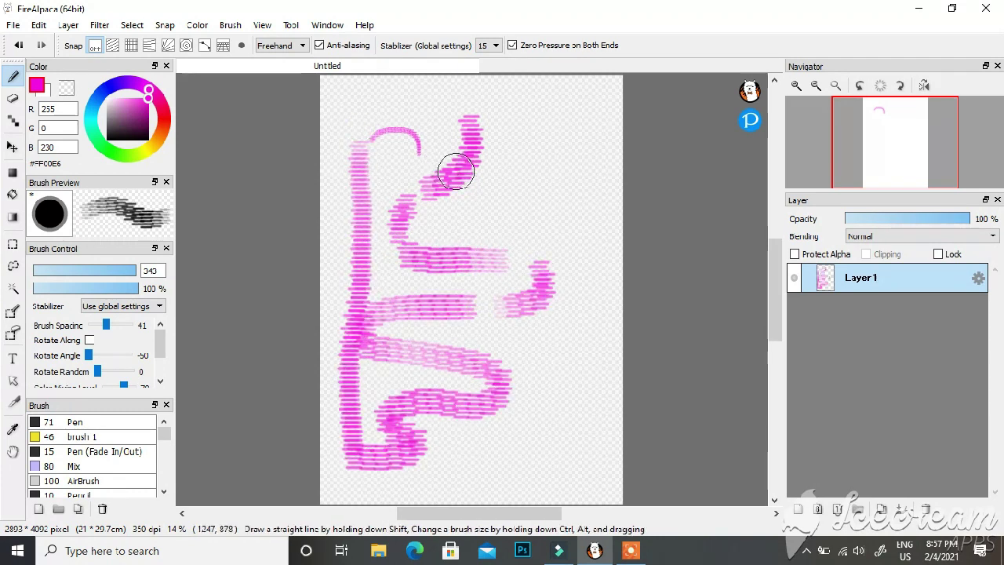
- Undo the last three strokes and paint two vertical strokes along the canvas sides with Rotate Along off
{"action": "key", "text": "ctrl+z"}
{"action": "key", "text": "ctrl+z"}
{"action": "key", "text": "ctrl+z"}
{"action": "mouse_move", "coordinate": [514, 127]}
{"action": "left_mouse_down"}
{"action": "mouse_move", "coordinate": [577, 223]}
{"action": "mouse_move", "coordinate": [568, 267]}
{"action": "mouse_move", "coordinate": [527, 292]}
{"action": "left_mouse_up"}
{"action": "left_click_drag", "start_coordinate": [351, 149], "coordinate": [345, 252]}
- Turn Rotate Along on, paint a thick wavy stroke on the lower canvas, reduce the brush size to 50 and undo the last two strokes
{"action": "left_click", "coordinate": [89, 340]}
{"action": "mouse_move", "coordinate": [325, 298]}
{"action": "left_mouse_down"}
{"action": "mouse_move", "coordinate": [358, 289]}
{"action": "mouse_move", "coordinate": [357, 366]}
{"action": "mouse_move", "coordinate": [454, 344]}
{"action": "mouse_move", "coordinate": [428, 398]}
{"action": "mouse_move", "coordinate": [523, 423]}
{"action": "mouse_move", "coordinate": [498, 443]}
{"action": "left_mouse_up"}
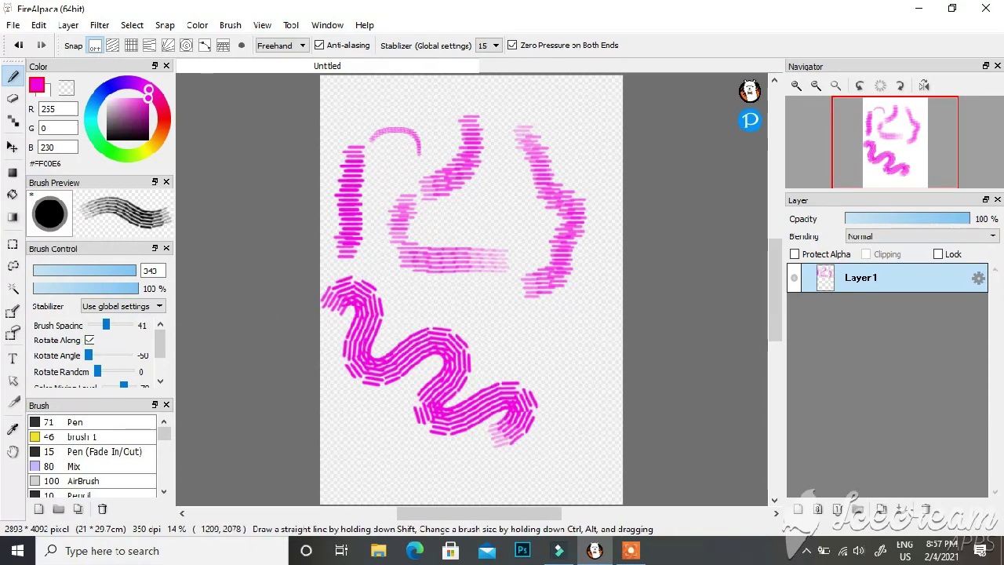
{"action": "left_click_drag", "start_coordinate": [96, 270], "coordinate": [103, 270]}
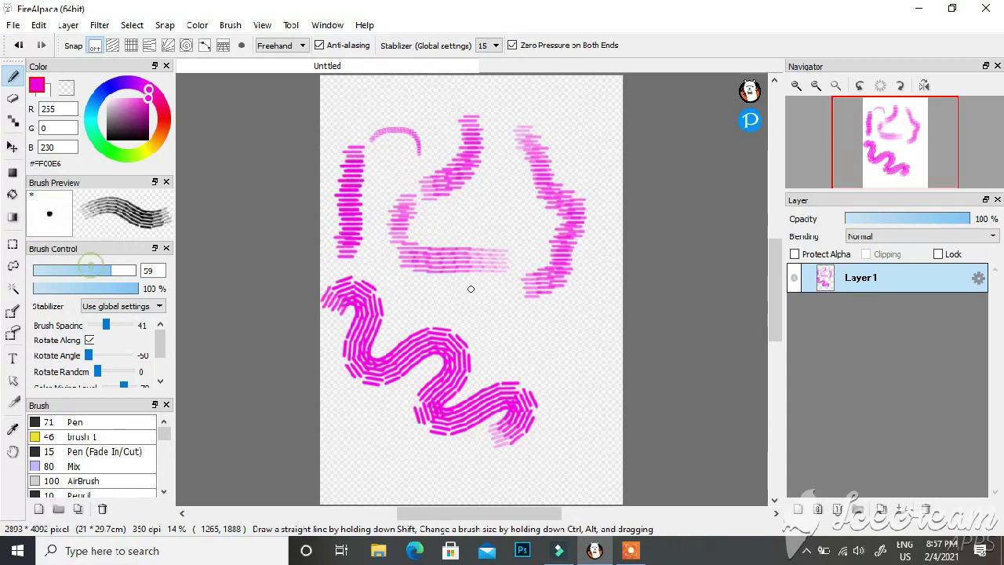
{"action": "key", "text": "ctrl+z"}
{"action": "key", "text": "ctrl+z"}
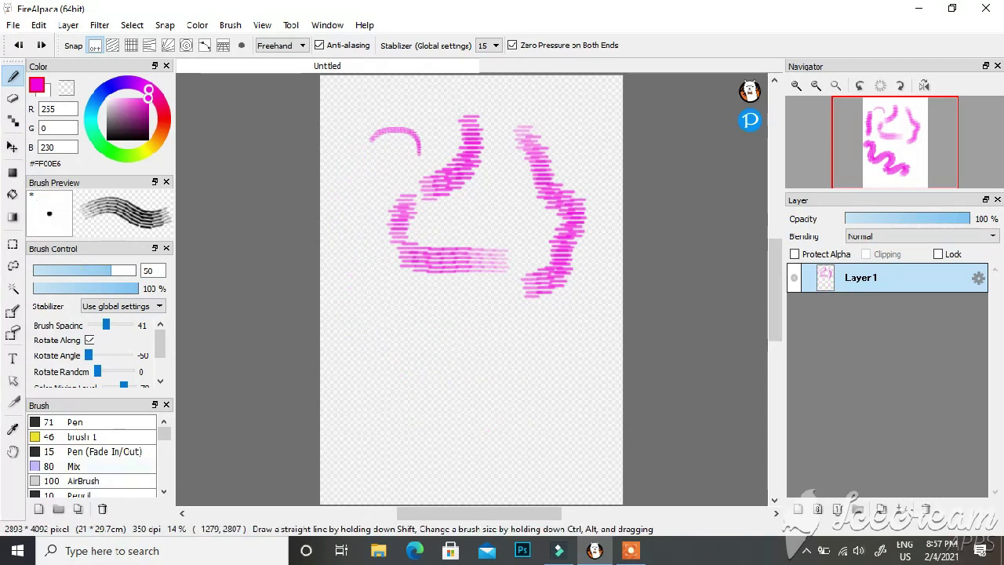
- Paint zigzag strokes on the lower canvas at size 269 and brush spacing 51, trying rotate angles of 31 and -50
{"action": "mouse_move", "coordinate": [429, 362]}
{"action": "left_mouse_down"}
{"action": "mouse_move", "coordinate": [382, 376]}
{"action": "mouse_move", "coordinate": [391, 411]}
{"action": "mouse_move", "coordinate": [371, 389]}
{"action": "mouse_move", "coordinate": [455, 357]}
{"action": "mouse_move", "coordinate": [439, 393]}
{"action": "mouse_move", "coordinate": [375, 407]}
{"action": "mouse_move", "coordinate": [337, 427]}
{"action": "left_mouse_up"}
{"action": "key", "text": "ctrl+z"}
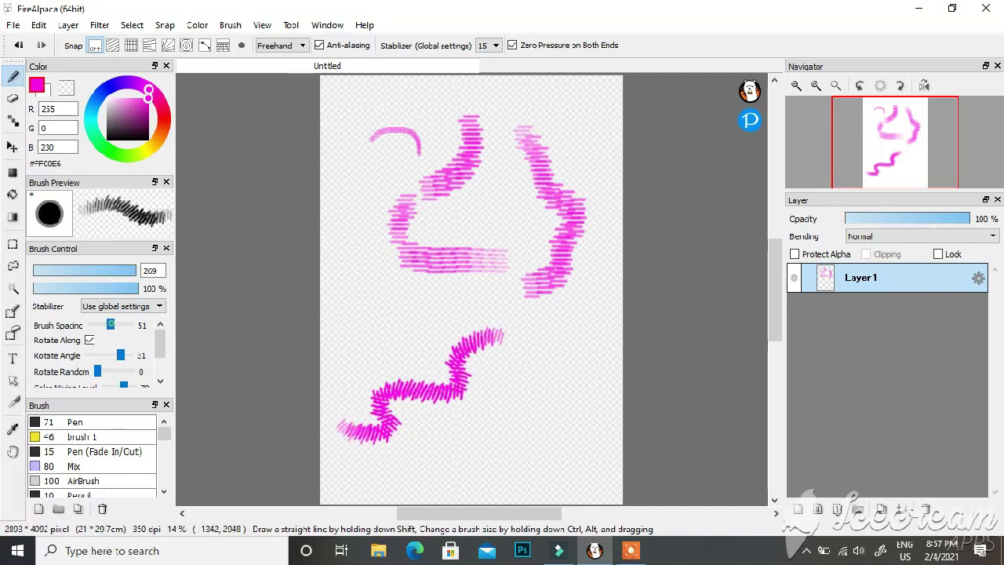
{"action": "left_click_drag", "start_coordinate": [118, 355], "coordinate": [88, 355]}
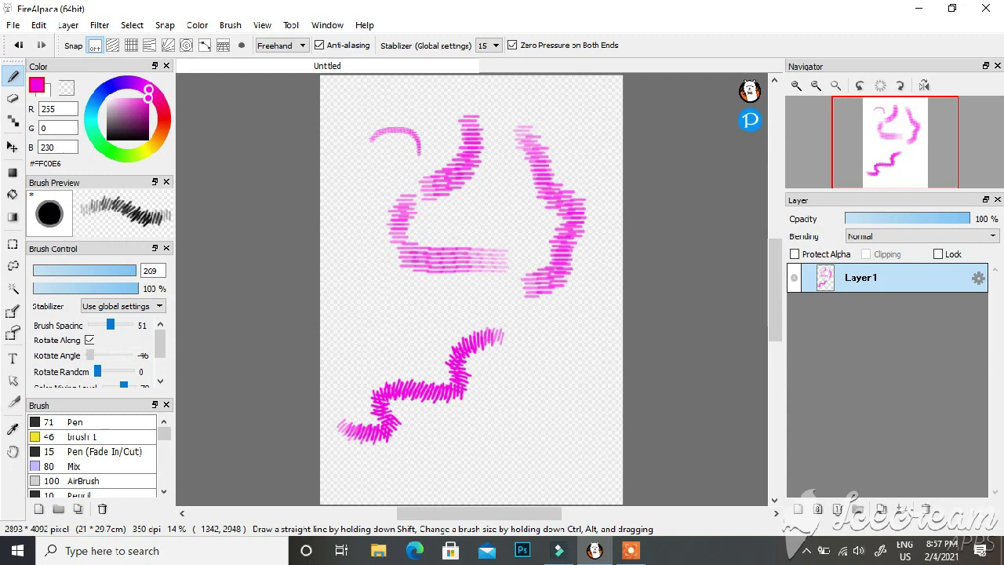
{"action": "mouse_move", "coordinate": [345, 291]}
{"action": "left_mouse_down"}
{"action": "mouse_move", "coordinate": [404, 321]}
{"action": "mouse_move", "coordinate": [469, 307]}
{"action": "mouse_move", "coordinate": [556, 341]}
{"action": "left_mouse_up"}
{"action": "mouse_move", "coordinate": [557, 377]}
{"action": "left_mouse_down"}
{"action": "mouse_move", "coordinate": [466, 434]}
{"action": "mouse_move", "coordinate": [298, 467]}
{"action": "left_mouse_up"}
- Undo all the Flat Brush test strokes to clear the canvas
{"action": "key", "text": "ctrl+z"}
{"action": "key", "text": "ctrl+z"}
{"action": "key", "text": "ctrl+z"}
{"action": "key", "text": "ctrl+z"}
{"action": "key", "text": "ctrl+z"}
{"action": "key", "text": "ctrl+z"}
{"action": "key", "text": "ctrl+z"}
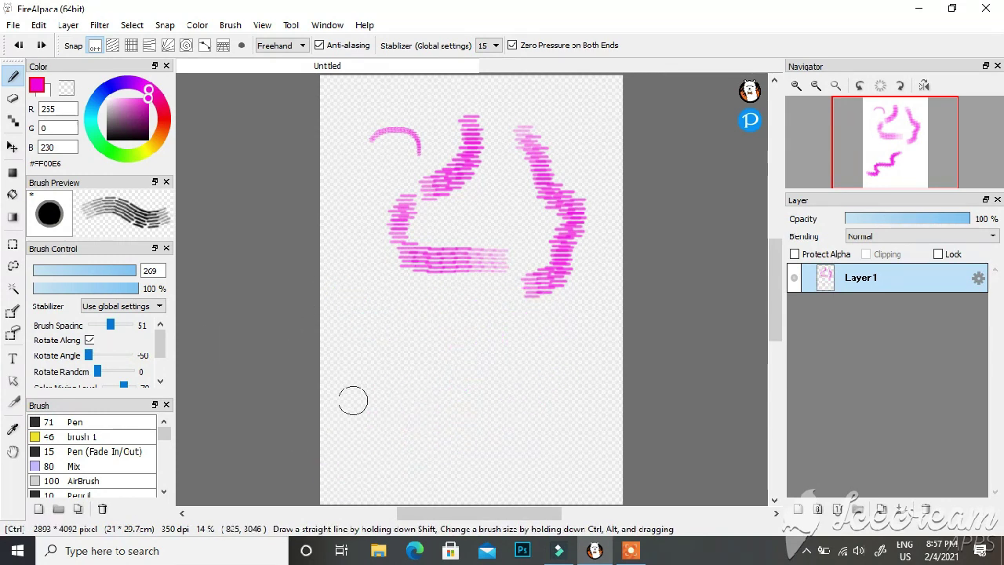
{"action": "key", "text": "ctrl+z"}
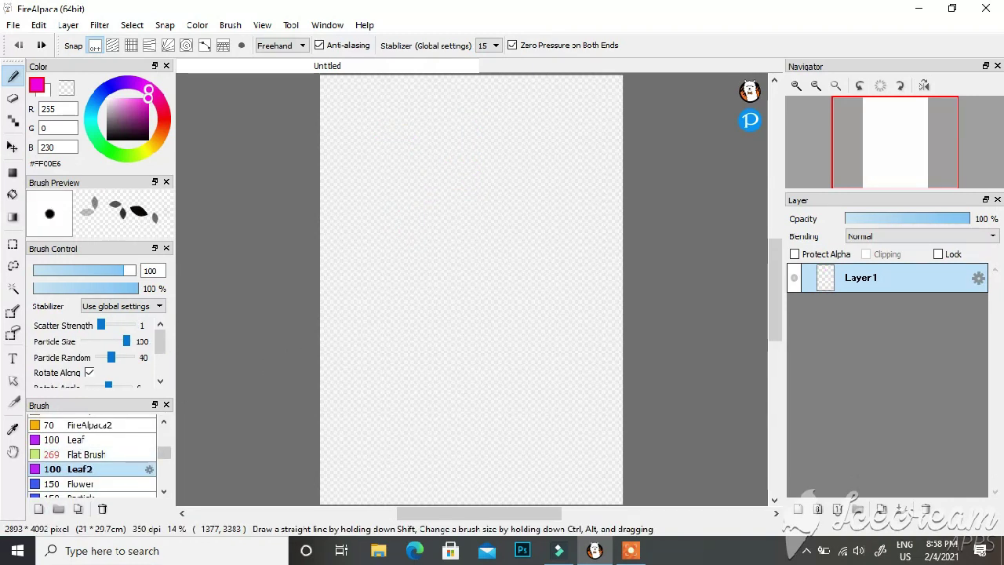
- Choose the Leaf2 brush and set the drawing color to green #108E00
{"action": "left_click_drag", "start_coordinate": [164, 453], "coordinate": [164, 455]}
{"action": "left_click", "coordinate": [129, 421]}
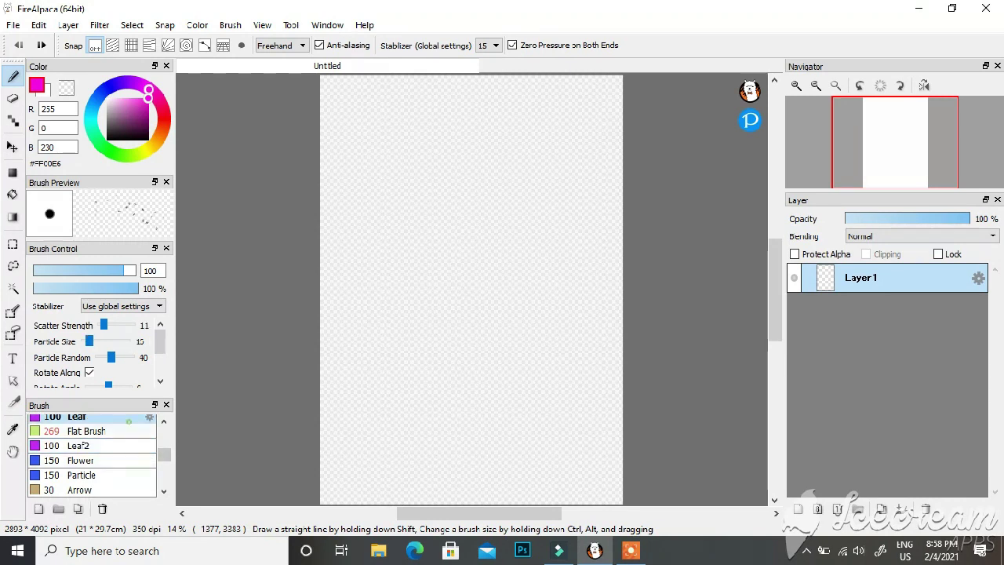
{"action": "left_click", "coordinate": [126, 445]}
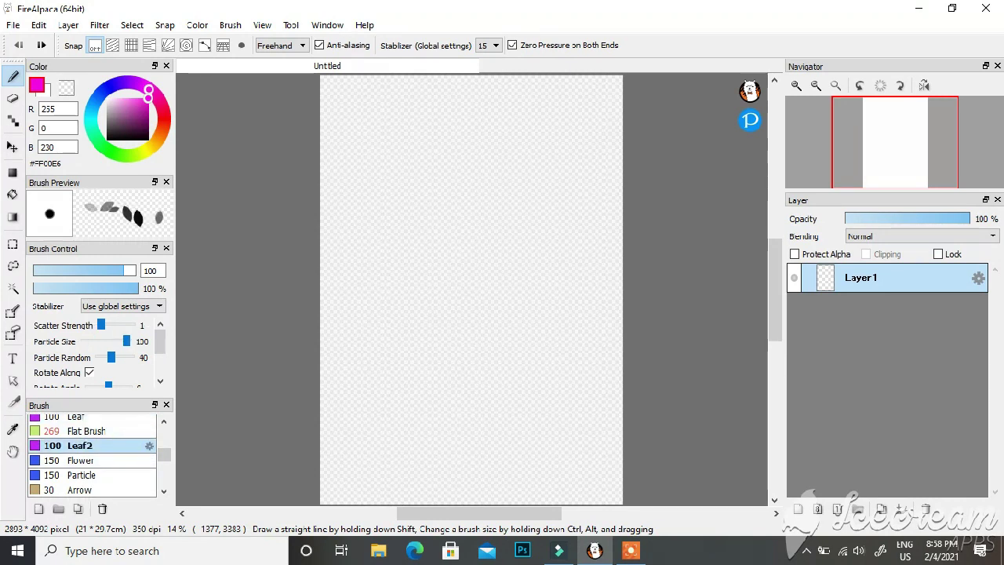
{"action": "left_click", "coordinate": [114, 152]}
{"action": "left_click_drag", "start_coordinate": [138, 110], "coordinate": [147, 116]}
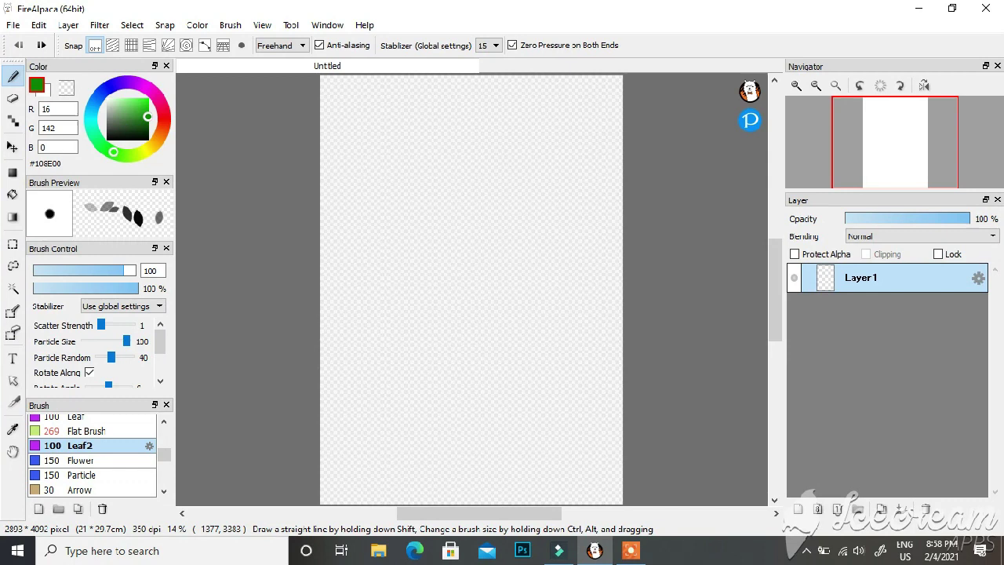
- Enlarge the Leaf2 brush to size 244 and paint several green leaf trails over the canvas
{"action": "key", "text": "bracketright"}
{"action": "key", "text": "bracketright"}
{"action": "key", "text": "bracketright"}
{"action": "key", "text": "bracketright"}
{"action": "mouse_move", "coordinate": [424, 135]}
{"action": "left_mouse_down"}
{"action": "mouse_move", "coordinate": [381, 318]}
{"action": "mouse_move", "coordinate": [401, 402]}
{"action": "mouse_move", "coordinate": [428, 474]}
{"action": "left_mouse_up"}
{"action": "left_click_drag", "start_coordinate": [481, 365], "coordinate": [484, 164]}
{"action": "mouse_move", "coordinate": [547, 135]}
{"action": "left_mouse_down"}
{"action": "mouse_move", "coordinate": [557, 241]}
{"action": "mouse_move", "coordinate": [541, 388]}
{"action": "left_mouse_up"}
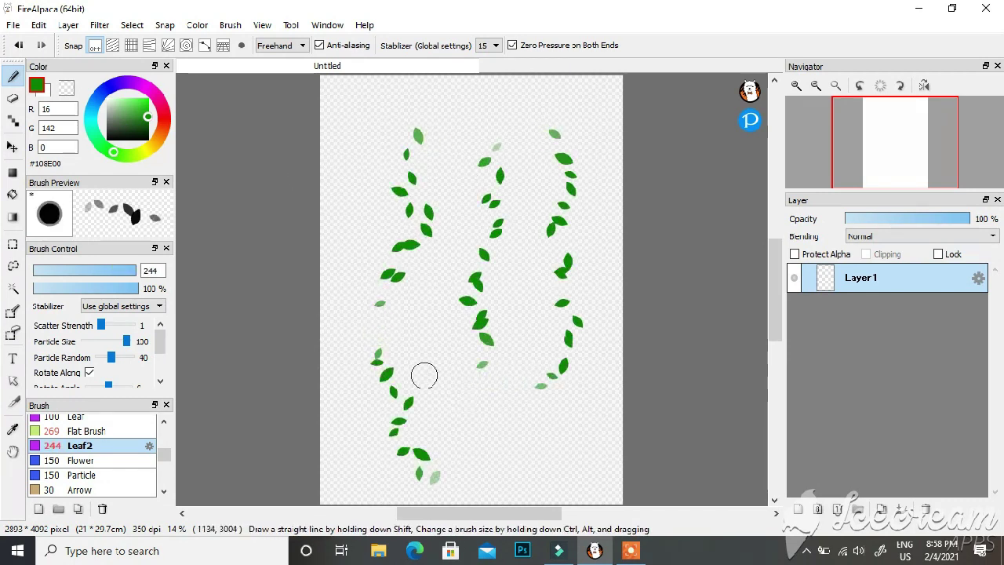
{"action": "left_click_drag", "start_coordinate": [423, 371], "coordinate": [439, 267]}
{"action": "left_click_drag", "start_coordinate": [345, 245], "coordinate": [390, 102]}
{"action": "mouse_move", "coordinate": [485, 101]}
{"action": "left_mouse_down"}
{"action": "mouse_move", "coordinate": [566, 119]}
{"action": "mouse_move", "coordinate": [557, 131]}
{"action": "left_mouse_up"}
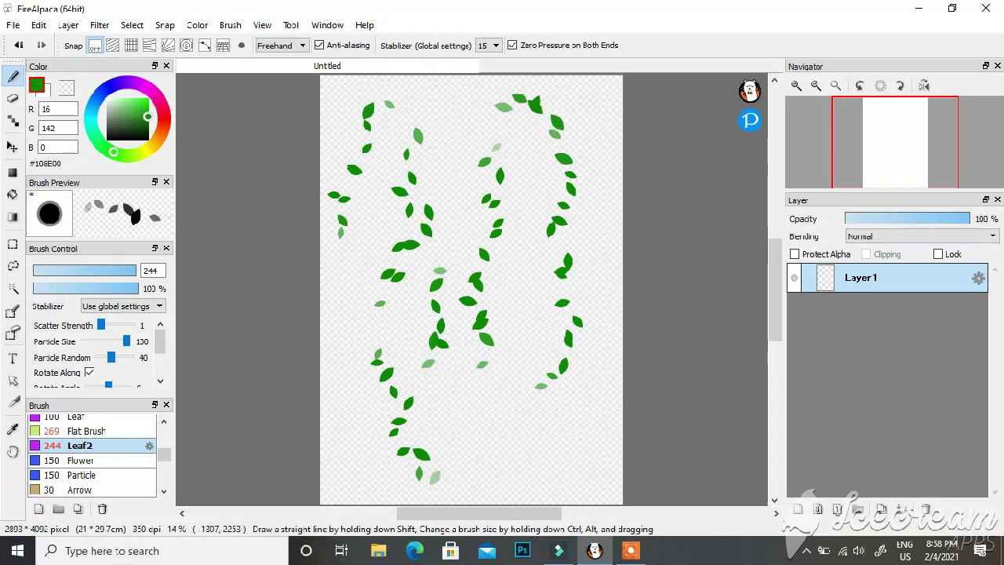
- Choose the Flower brush, set the color to orange-red #FF3A00 and paint three flower trails along the canvas's left and lower parts
{"action": "left_click_drag", "start_coordinate": [164, 455], "coordinate": [164, 454]}
{"action": "left_click", "coordinate": [108, 460]}
{"action": "left_click", "coordinate": [162, 127]}
{"action": "left_click", "coordinate": [147, 98]}
{"action": "mouse_move", "coordinate": [351, 156]}
{"action": "left_mouse_down"}
{"action": "mouse_move", "coordinate": [352, 254]}
{"action": "mouse_move", "coordinate": [339, 309]}
{"action": "left_mouse_up"}
{"action": "mouse_move", "coordinate": [345, 334]}
{"action": "left_mouse_down"}
{"action": "mouse_move", "coordinate": [354, 396]}
{"action": "mouse_move", "coordinate": [380, 438]}
{"action": "left_mouse_up"}
{"action": "left_click_drag", "start_coordinate": [447, 427], "coordinate": [512, 441]}
- Enlarge the Flower brush to size 549 and paint large overlapping flowers on the upper part of the canvas
{"action": "left_click_drag", "start_coordinate": [82, 454], "coordinate": [82, 447]}
{"action": "left_click", "coordinate": [103, 466]}
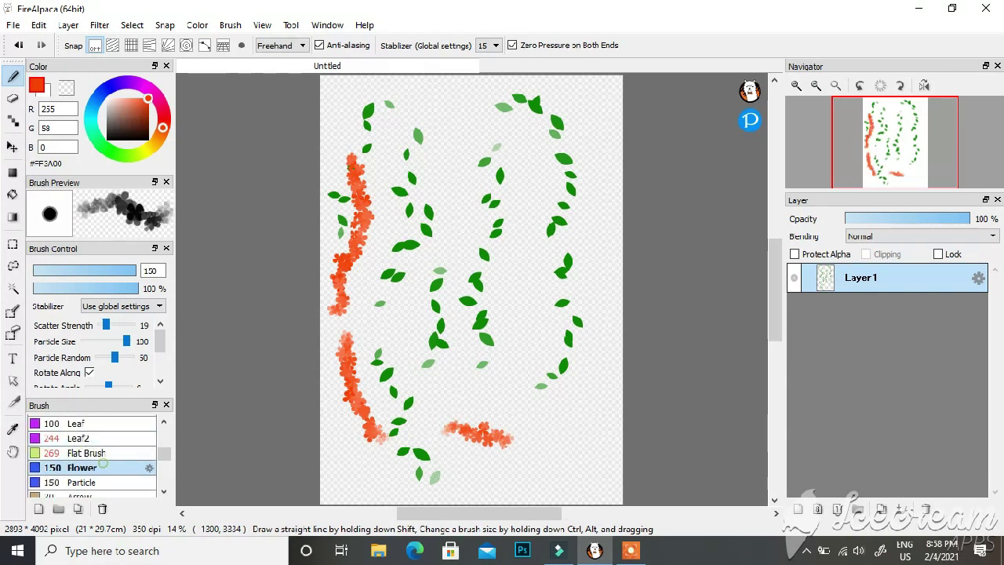
{"action": "left_click_drag", "start_coordinate": [131, 271], "coordinate": [132, 270]}
{"action": "left_click_drag", "start_coordinate": [470, 289], "coordinate": [470, 285]}
{"action": "mouse_move", "coordinate": [448, 125]}
{"action": "left_mouse_down"}
{"action": "mouse_move", "coordinate": [424, 201]}
{"action": "mouse_move", "coordinate": [432, 225]}
{"action": "mouse_move", "coordinate": [400, 284]}
{"action": "left_mouse_up"}
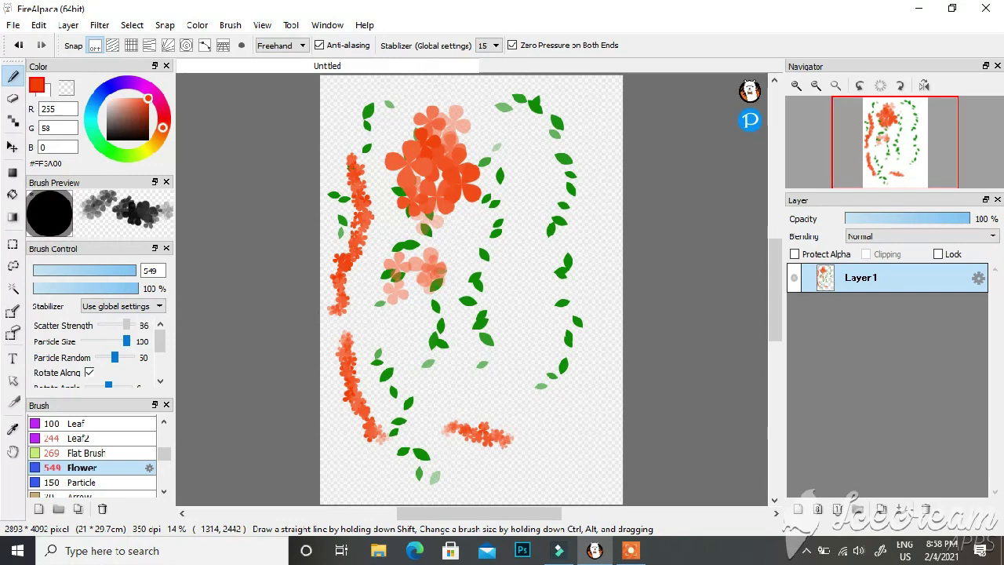
- Adjust the Flower brush's Scatter Strength and paint a dense flower cluster across the middle of the canvas
{"action": "left_click_drag", "start_coordinate": [127, 325], "coordinate": [128, 325]}
{"action": "mouse_move", "coordinate": [515, 307]}
{"action": "left_mouse_down"}
{"action": "mouse_move", "coordinate": [509, 273]}
{"action": "mouse_move", "coordinate": [401, 366]}
{"action": "left_mouse_up"}
{"action": "mouse_move", "coordinate": [487, 302]}
{"action": "left_mouse_down"}
{"action": "mouse_move", "coordinate": [459, 385]}
{"action": "mouse_move", "coordinate": [439, 353]}
{"action": "left_mouse_up"}
- Set Particle Size to 46, Particle Random to 0 and Scatter Strength to 23, then 15, and scatter smaller flowers over the canvas
{"action": "left_click_drag", "start_coordinate": [126, 323], "coordinate": [108, 324]}
{"action": "left_click_drag", "start_coordinate": [511, 424], "coordinate": [587, 490]}
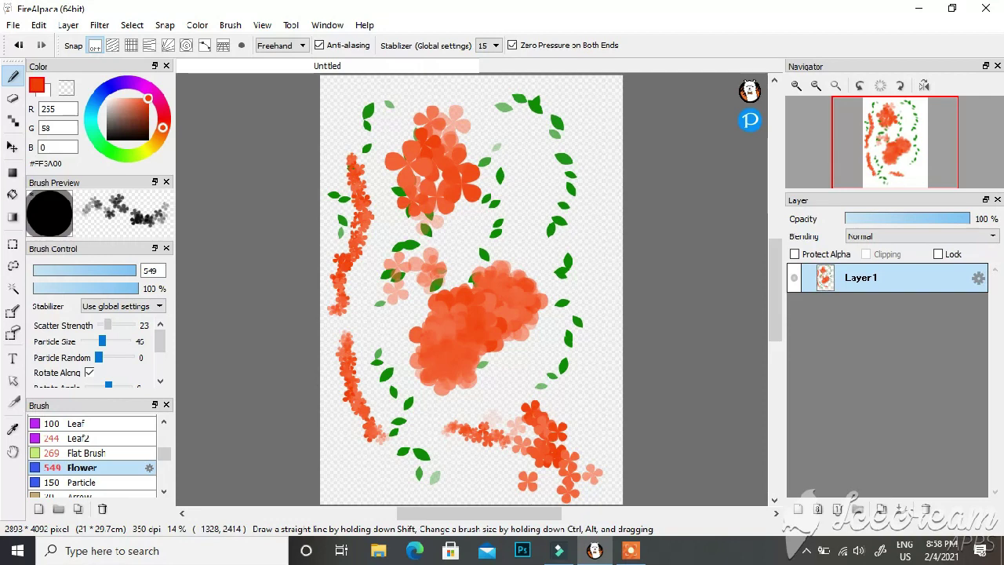
{"action": "mouse_move", "coordinate": [590, 118]}
{"action": "left_mouse_down"}
{"action": "mouse_move", "coordinate": [578, 146]}
{"action": "mouse_move", "coordinate": [559, 383]}
{"action": "mouse_move", "coordinate": [334, 483]}
{"action": "mouse_move", "coordinate": [505, 475]}
{"action": "mouse_move", "coordinate": [385, 261]}
{"action": "mouse_move", "coordinate": [376, 94]}
{"action": "mouse_move", "coordinate": [582, 117]}
{"action": "left_mouse_up"}
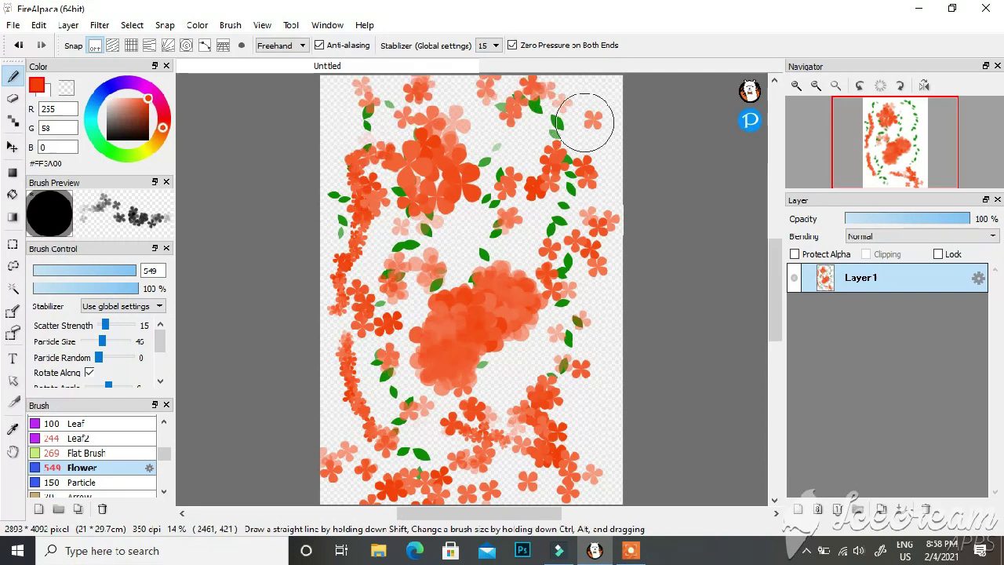
- Undo all the orange-red flower strokes on the canvas
{"action": "mouse_move", "coordinate": [164, 453]}
{"action": "left_mouse_down"}
{"action": "mouse_move", "coordinate": [164, 463]}
{"action": "mouse_move", "coordinate": [164, 444]}
{"action": "mouse_move", "coordinate": [175, 466]}
{"action": "left_mouse_up"}
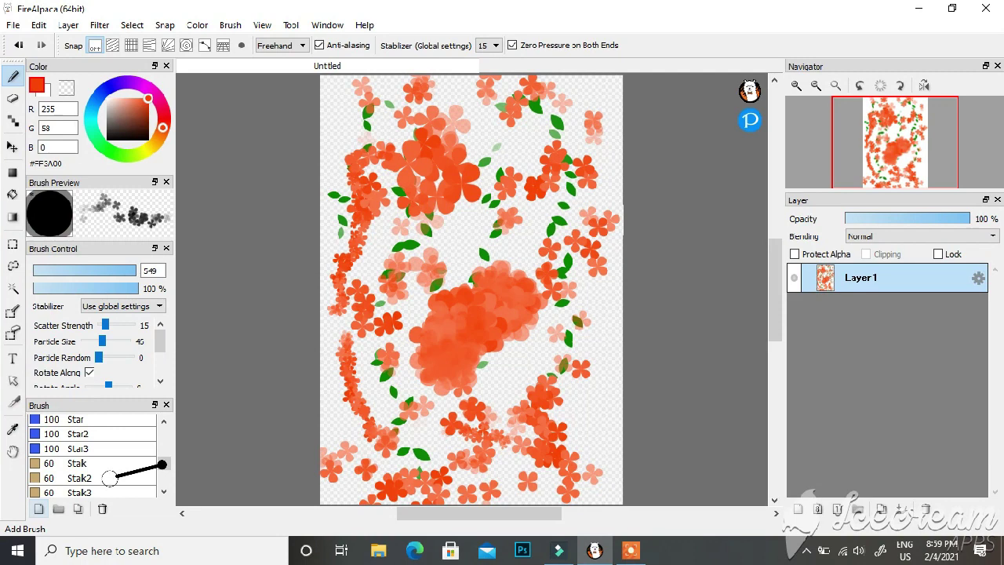
{"action": "key", "text": "ctrl+z"}
{"action": "key", "text": "ctrl+z"}
{"action": "key", "text": "ctrl+z"}
{"action": "key", "text": "ctrl+z"}
{"action": "key", "text": "ctrl+z"}
{"action": "key", "text": "ctrl+z"}
{"action": "key", "text": "ctrl+z"}
{"action": "key", "text": "ctrl+z"}
{"action": "key", "text": "ctrl+z"}
{"action": "key", "text": "ctrl+z"}
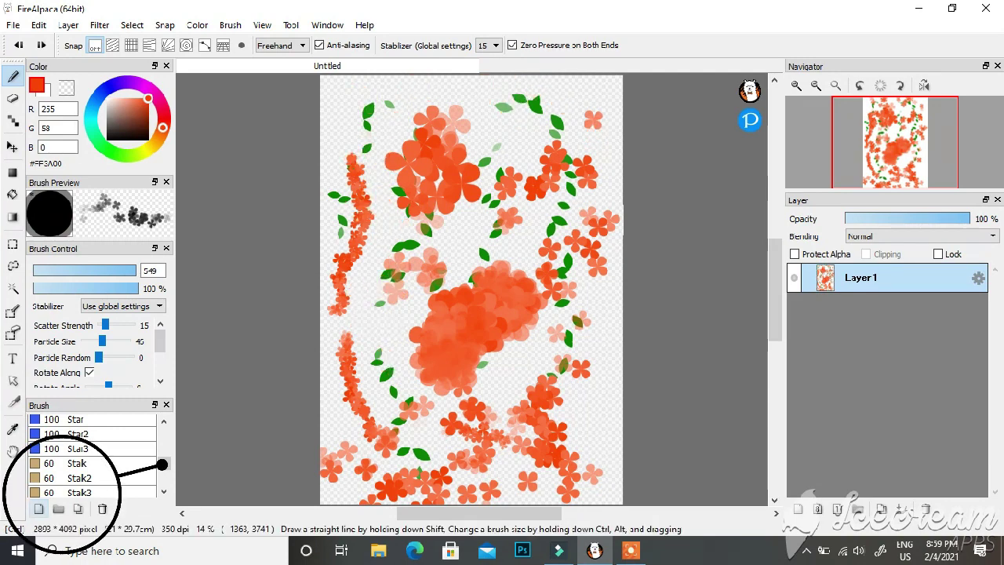
{"action": "key", "text": "ctrl+z"}
{"action": "key", "text": "ctrl+z"}
{"action": "key", "text": "ctrl+z"}
{"action": "key", "text": "ctrl+z"}
{"action": "key", "text": "ctrl+z"}
{"action": "key", "text": "ctrl+z"}
{"action": "key", "text": "ctrl+z"}
{"action": "key", "text": "ctrl+z"}
{"action": "key", "text": "ctrl+z"}
{"action": "key", "text": "ctrl+z"}
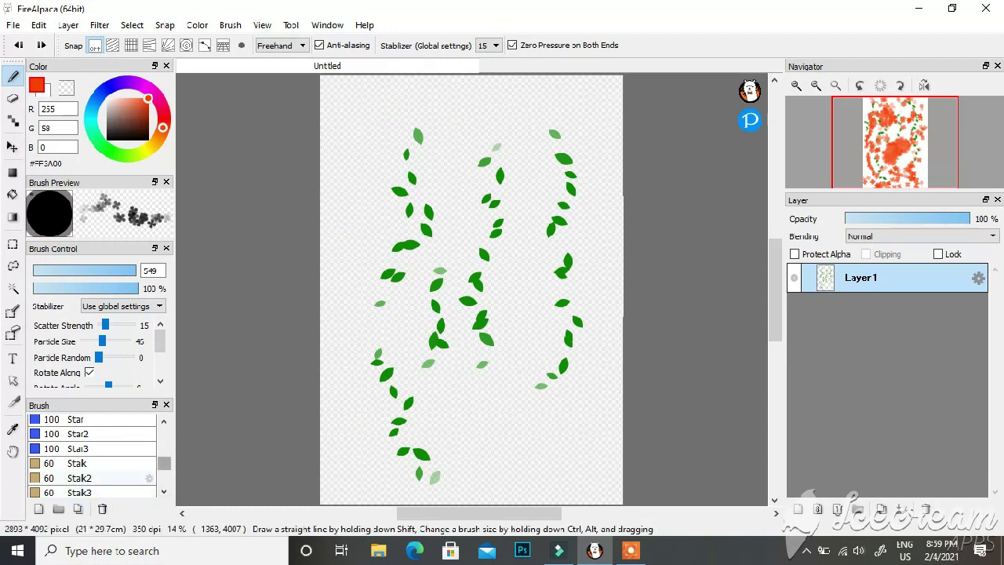
- Choose brush 1, set its size to 214 and paint a series of orange-red strokes descending diagonally across the canvas
{"action": "scroll", "coordinate": [94, 455], "scroll_direction": "up", "scroll_amount": 5}
{"action": "left_click", "coordinate": [84, 436]}
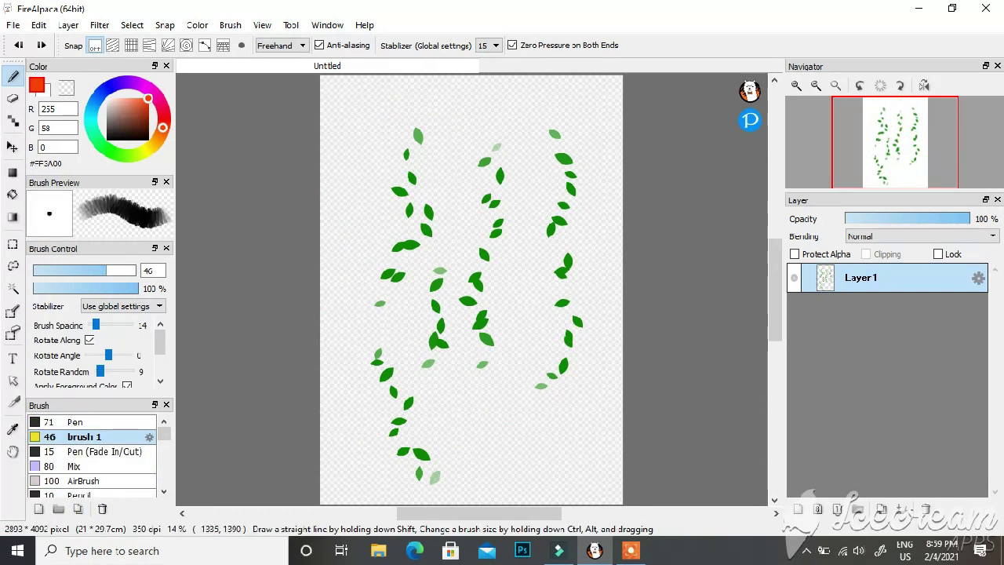
{"action": "left_click_drag", "start_coordinate": [106, 270], "coordinate": [136, 270]}
{"action": "mouse_move", "coordinate": [382, 132]}
{"action": "left_mouse_down"}
{"action": "mouse_move", "coordinate": [329, 291]}
{"action": "mouse_move", "coordinate": [353, 360]}
{"action": "left_mouse_up"}
{"action": "left_click_drag", "start_coordinate": [403, 302], "coordinate": [390, 375]}
{"action": "mouse_move", "coordinate": [446, 338]}
{"action": "left_mouse_down"}
{"action": "mouse_move", "coordinate": [441, 402]}
{"action": "mouse_move", "coordinate": [463, 443]}
{"action": "left_mouse_up"}
{"action": "left_click_drag", "start_coordinate": [495, 409], "coordinate": [489, 463]}
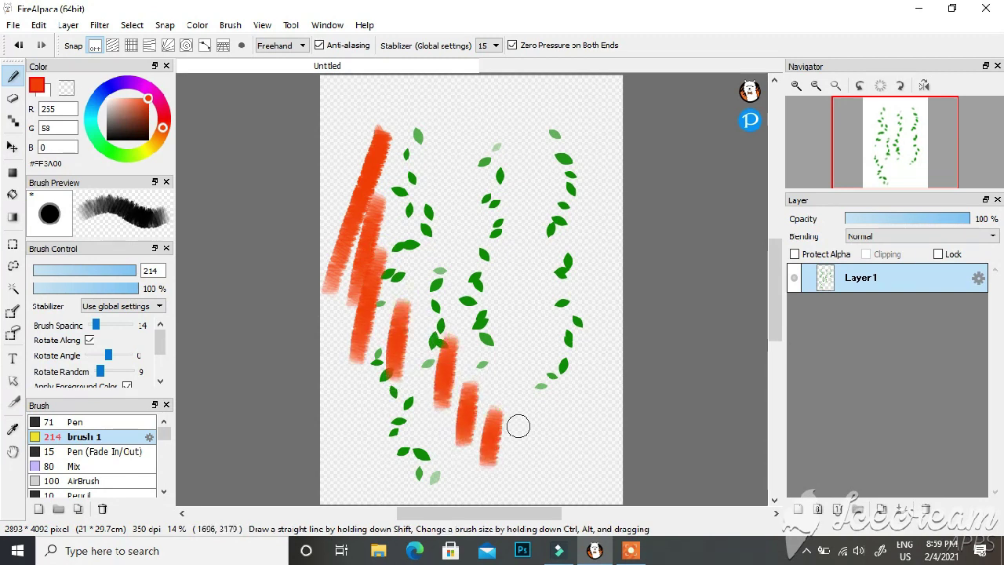
{"action": "left_click_drag", "start_coordinate": [517, 426], "coordinate": [513, 463]}
{"action": "key", "text": "ctrl+z"}
- Set the color to pale peach #F6CEC2 and paint strokes over the orange-red ones on the canvas's left half
{"action": "left_click", "coordinate": [115, 100]}
{"action": "left_click_drag", "start_coordinate": [397, 202], "coordinate": [389, 236]}
{"action": "left_click_drag", "start_coordinate": [358, 341], "coordinate": [358, 349]}
{"action": "left_click_drag", "start_coordinate": [409, 232], "coordinate": [366, 339]}
{"action": "left_click_drag", "start_coordinate": [402, 299], "coordinate": [392, 362]}
{"action": "mouse_move", "coordinate": [422, 318]}
{"action": "left_mouse_down"}
{"action": "mouse_move", "coordinate": [411, 361]}
{"action": "mouse_move", "coordinate": [442, 369]}
{"action": "left_mouse_up"}
- Undo all the remaining brush strokes and leaves to empty the canvas
{"action": "key", "text": "ctrl+z"}
{"action": "key", "text": "ctrl+z"}
{"action": "key", "text": "ctrl+z"}
{"action": "key", "text": "ctrl+z"}
{"action": "key", "text": "ctrl+z"}
{"action": "key", "text": "ctrl+z"}
{"action": "key", "text": "ctrl+z"}
{"action": "key", "text": "ctrl+z"}
{"action": "key", "text": "ctrl+z"}
{"action": "key", "text": "ctrl+z"}
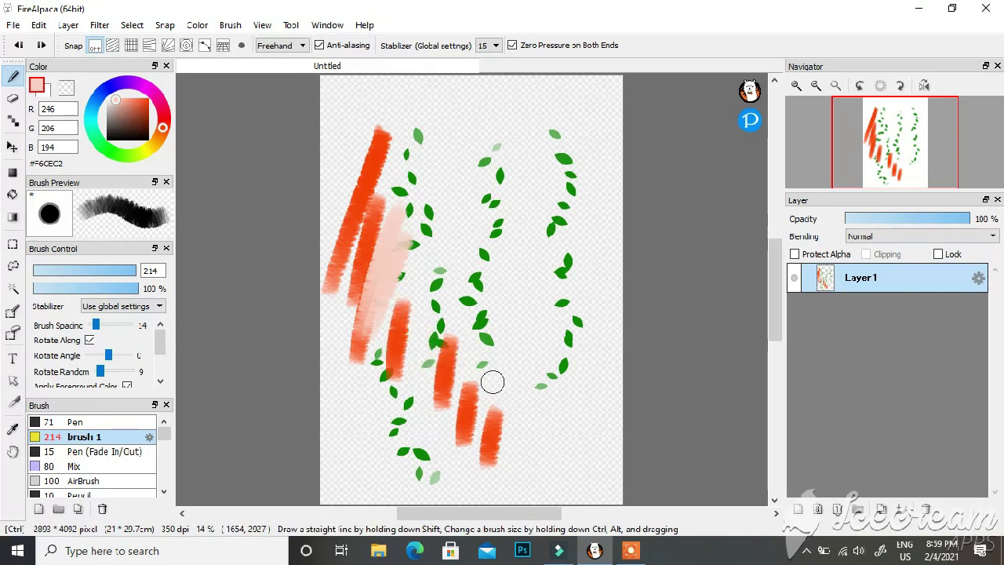
{"action": "key", "text": "ctrl+z"}
{"action": "key", "text": "ctrl+z"}
{"action": "key", "text": "ctrl+z"}
{"action": "key", "text": "ctrl+z"}
{"action": "key", "text": "ctrl+z"}
{"action": "key", "text": "ctrl+z"}
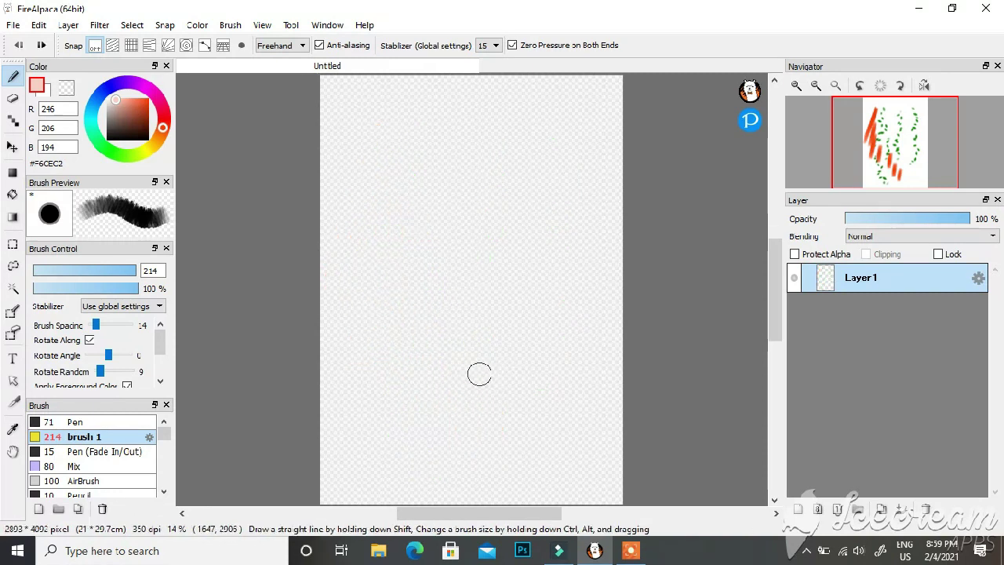
- Paint a small patch near the top and, with peach #FFCBBC, size 378 and Color Jitter 57, a pale trail below it
{"action": "mouse_move", "coordinate": [457, 119]}
{"action": "left_mouse_down"}
{"action": "mouse_move", "coordinate": [442, 159]}
{"action": "mouse_move", "coordinate": [488, 149]}
{"action": "mouse_move", "coordinate": [457, 152]}
{"action": "left_mouse_up"}
{"action": "left_click", "coordinate": [117, 98]}
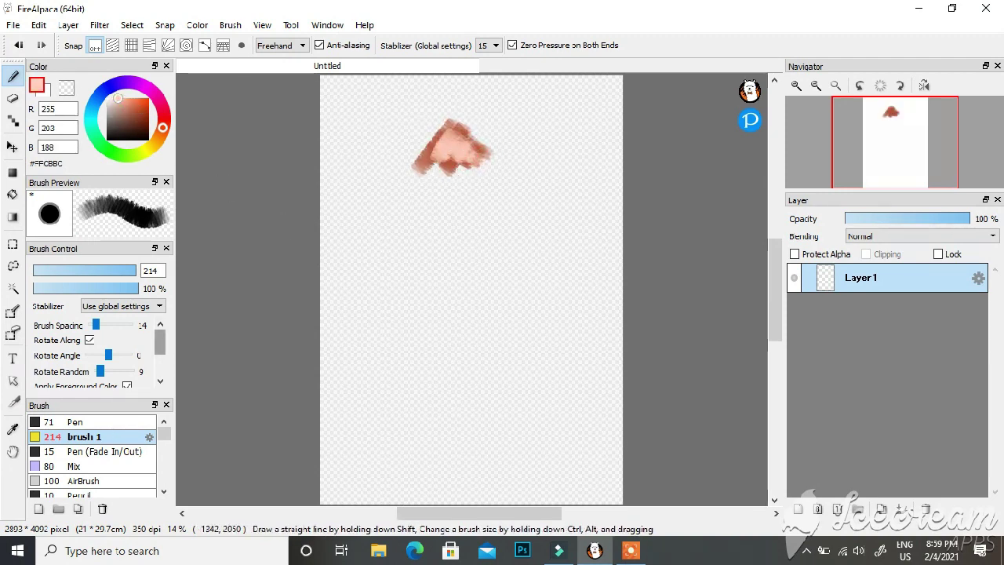
{"action": "scroll", "coordinate": [94, 349], "scroll_direction": "down", "scroll_amount": 3}
{"action": "key", "text": "]"}
{"action": "key", "text": "]"}
{"action": "key", "text": "]"}
{"action": "mouse_move", "coordinate": [478, 201]}
{"action": "left_mouse_down"}
{"action": "mouse_move", "coordinate": [440, 273]}
{"action": "mouse_move", "coordinate": [377, 281]}
{"action": "left_mouse_up"}
- Set the color to red-brown #B23916 and paint thick brush 1 strokes diagonally across the middle of the canvas
{"action": "left_click_drag", "start_coordinate": [133, 116], "coordinate": [143, 110]}
{"action": "mouse_move", "coordinate": [550, 188]}
{"action": "left_mouse_down"}
{"action": "mouse_move", "coordinate": [521, 277]}
{"action": "mouse_move", "coordinate": [475, 283]}
{"action": "mouse_move", "coordinate": [459, 322]}
{"action": "mouse_move", "coordinate": [415, 342]}
{"action": "mouse_move", "coordinate": [381, 332]}
{"action": "mouse_move", "coordinate": [573, 256]}
{"action": "mouse_move", "coordinate": [498, 317]}
{"action": "mouse_move", "coordinate": [479, 350]}
{"action": "mouse_move", "coordinate": [440, 348]}
{"action": "mouse_move", "coordinate": [461, 298]}
{"action": "left_mouse_up"}
{"action": "scroll", "coordinate": [460, 309], "scroll_direction": "up", "scroll_amount": 5}
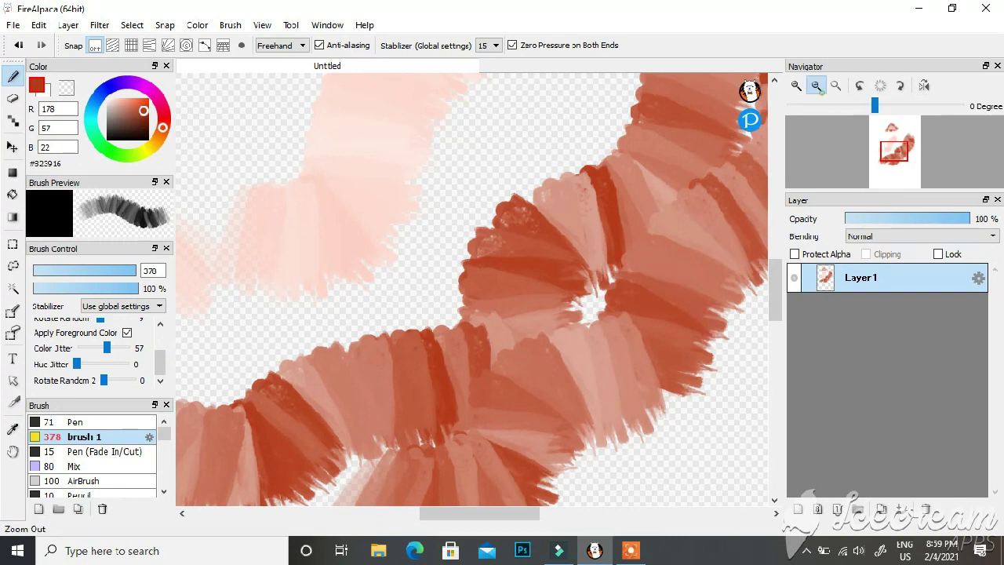
{"action": "left_click", "coordinate": [816, 85]}
{"action": "left_click", "coordinate": [816, 86]}
{"action": "left_click", "coordinate": [816, 85]}
{"action": "left_click_drag", "start_coordinate": [410, 307], "coordinate": [423, 222]}
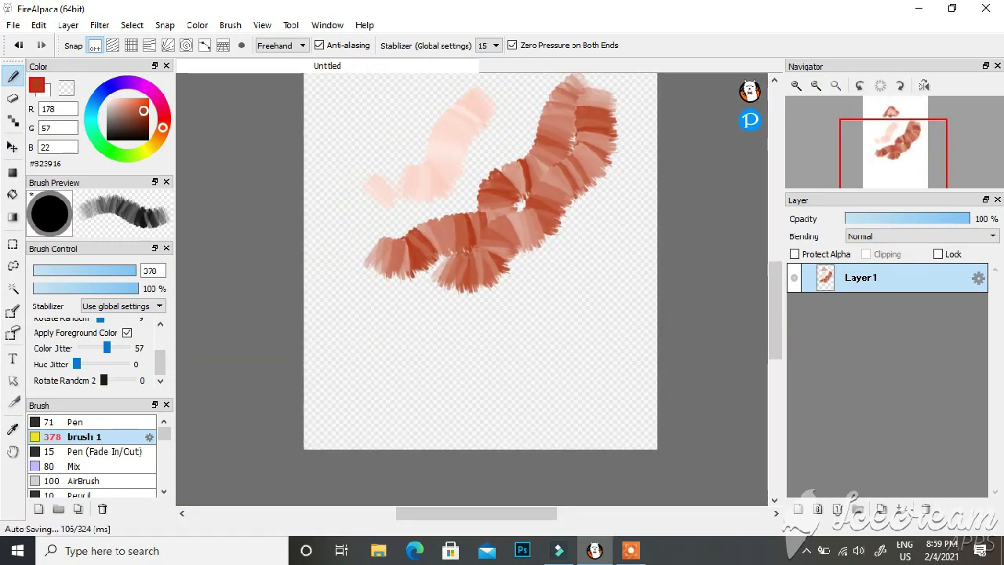
- Raise Hue Jitter and paint multicolored strokes along the canvas's lower part, and paint another patch with Color Jitter 2 and Hue Jitter 0
{"action": "left_click_drag", "start_coordinate": [78, 363], "coordinate": [103, 364]}
{"action": "mouse_move", "coordinate": [502, 321]}
{"action": "left_mouse_down"}
{"action": "mouse_move", "coordinate": [344, 337]}
{"action": "mouse_move", "coordinate": [445, 371]}
{"action": "mouse_move", "coordinate": [491, 362]}
{"action": "mouse_move", "coordinate": [316, 390]}
{"action": "mouse_move", "coordinate": [432, 423]}
{"action": "mouse_move", "coordinate": [506, 401]}
{"action": "mouse_move", "coordinate": [540, 376]}
{"action": "left_mouse_up"}
{"action": "mouse_move", "coordinate": [103, 364]}
{"action": "left_mouse_down"}
{"action": "mouse_move", "coordinate": [77, 364]}
{"action": "mouse_move", "coordinate": [94, 348]}
{"action": "mouse_move", "coordinate": [85, 348]}
{"action": "left_mouse_up"}
{"action": "mouse_move", "coordinate": [542, 255]}
{"action": "left_mouse_down"}
{"action": "mouse_move", "coordinate": [488, 341]}
{"action": "mouse_move", "coordinate": [557, 268]}
{"action": "mouse_move", "coordinate": [521, 349]}
{"action": "left_mouse_up"}
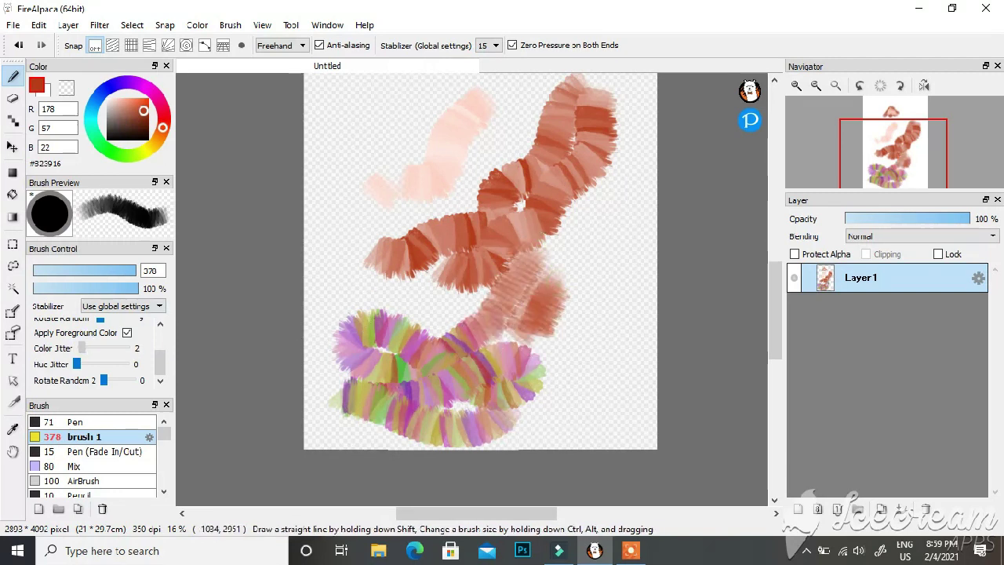
{"action": "left_click", "coordinate": [816, 85]}
{"action": "left_click", "coordinate": [816, 86]}
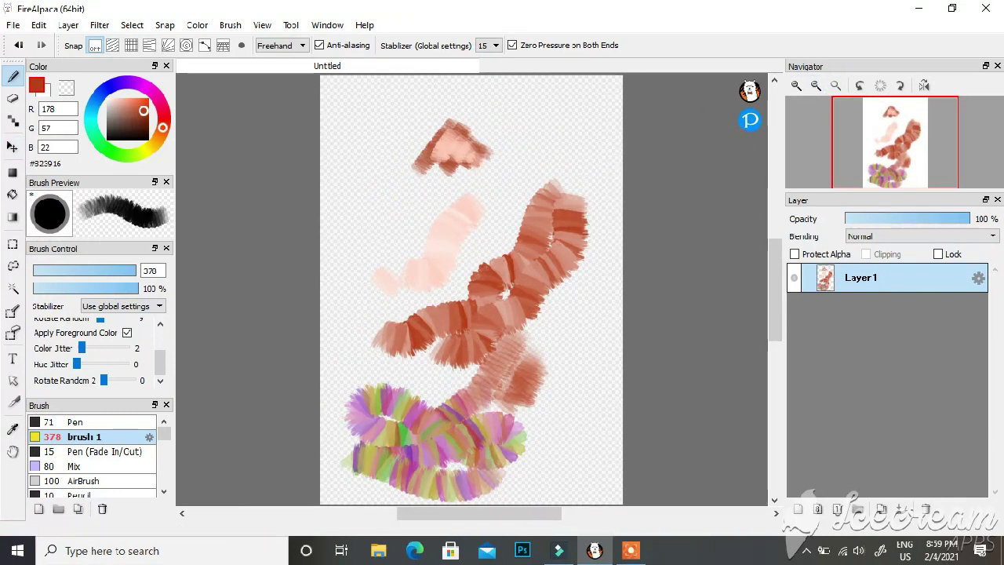
- Undo every brush 1 stroke on the canvas
{"action": "key", "text": "ctrl+z"}
{"action": "key", "text": "ctrl+z"}
{"action": "key", "text": "ctrl+z"}
{"action": "mouse_move", "coordinate": [164, 433]}
{"action": "left_mouse_down"}
{"action": "mouse_move", "coordinate": [164, 450]}
{"action": "mouse_move", "coordinate": [164, 441]}
{"action": "left_mouse_up"}
{"action": "key", "text": "ctrl+z"}
{"action": "key", "text": "ctrl+z"}
{"action": "key", "text": "ctrl+z"}
{"action": "key", "text": "ctrl+z"}
{"action": "key", "text": "ctrl+z"}
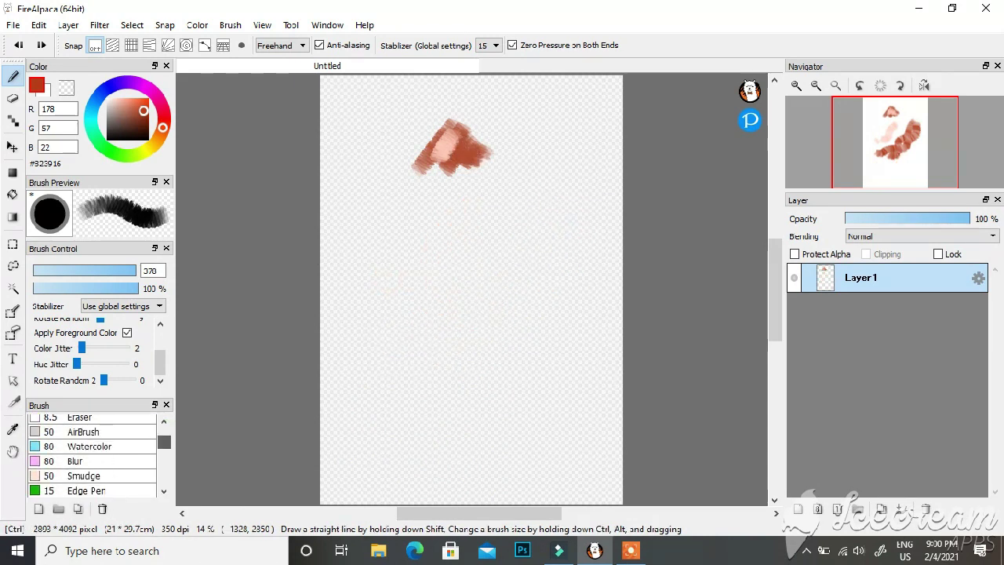
{"action": "scroll", "coordinate": [92, 455], "scroll_direction": "up", "scroll_amount": 3}
{"action": "key", "text": "ctrl+z"}
{"action": "key", "text": "ctrl+z"}
{"action": "key", "text": "ctrl+z"}
{"action": "key", "text": "ctrl+z"}
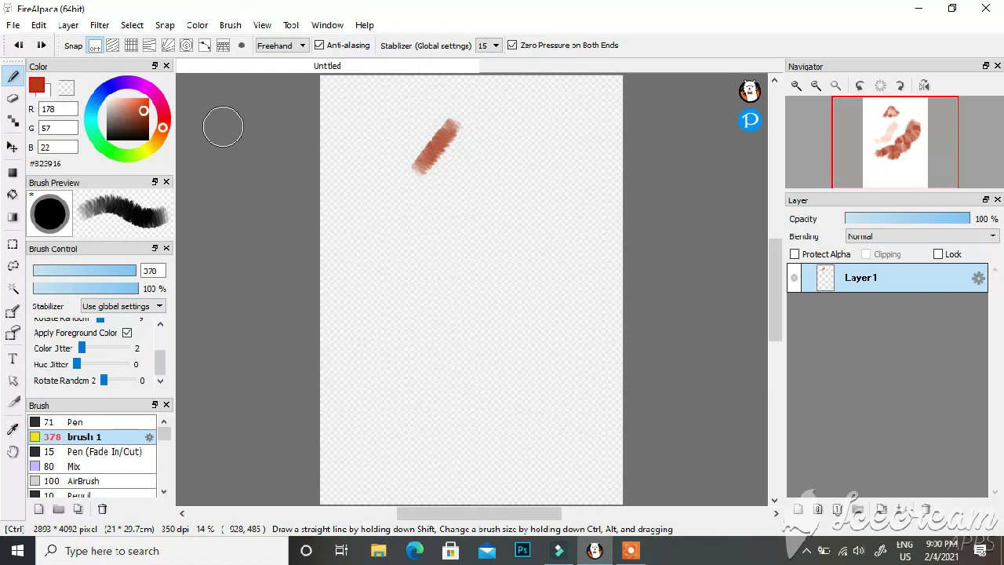
{"action": "key", "text": "ctrl+z"}
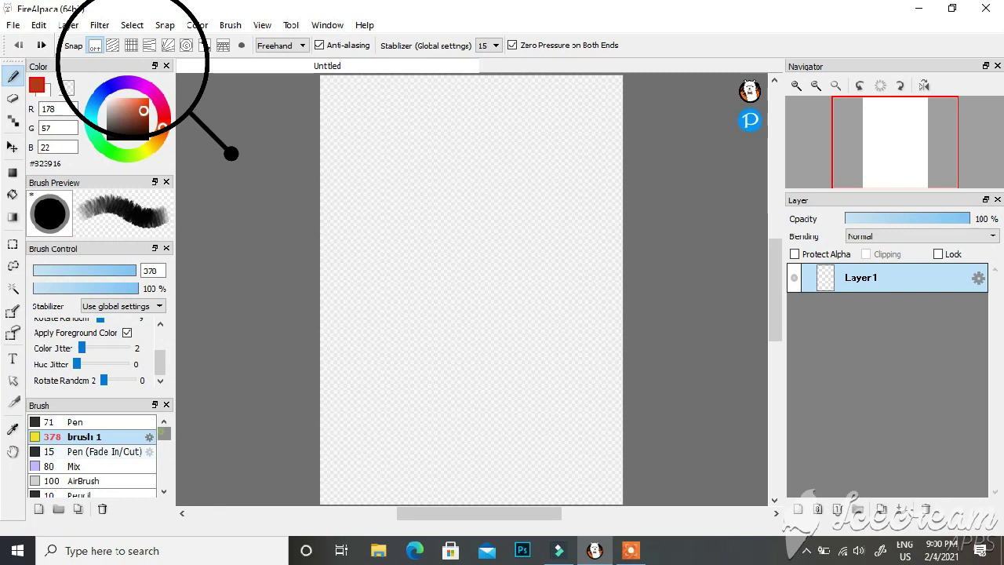
- Switch to the Pen brush at size 32, try a line on the canvas and turn on the parallel snap
{"action": "left_click", "coordinate": [131, 422]}
{"action": "left_click_drag", "start_coordinate": [70, 271], "coordinate": [85, 271]}
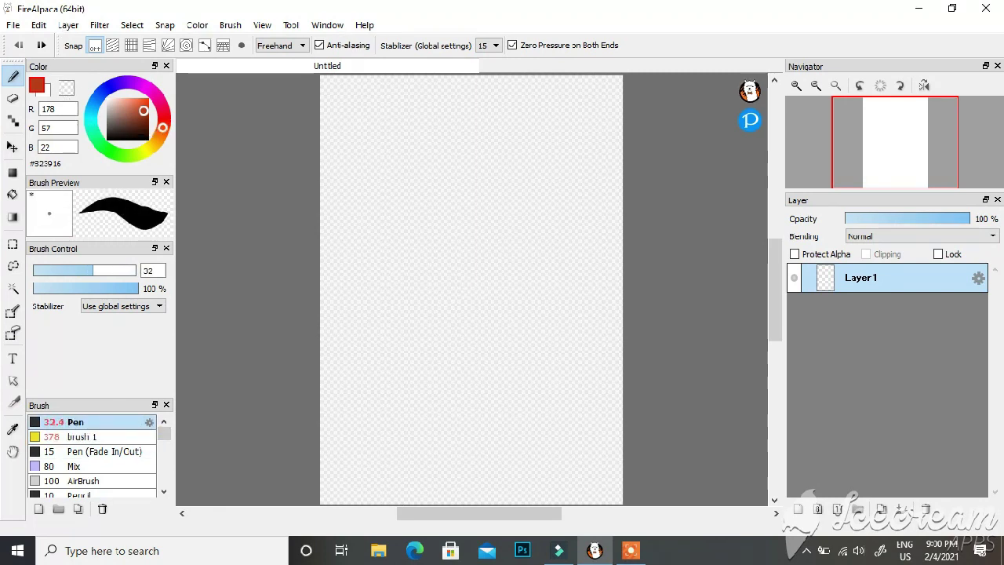
{"action": "mouse_move", "coordinate": [358, 144]}
{"action": "left_mouse_down"}
{"action": "mouse_move", "coordinate": [482, 273]}
{"action": "mouse_move", "coordinate": [461, 213]}
{"action": "left_mouse_up"}
{"action": "key", "text": "ctrl+z"}
{"action": "key", "text": "ctrl+z"}
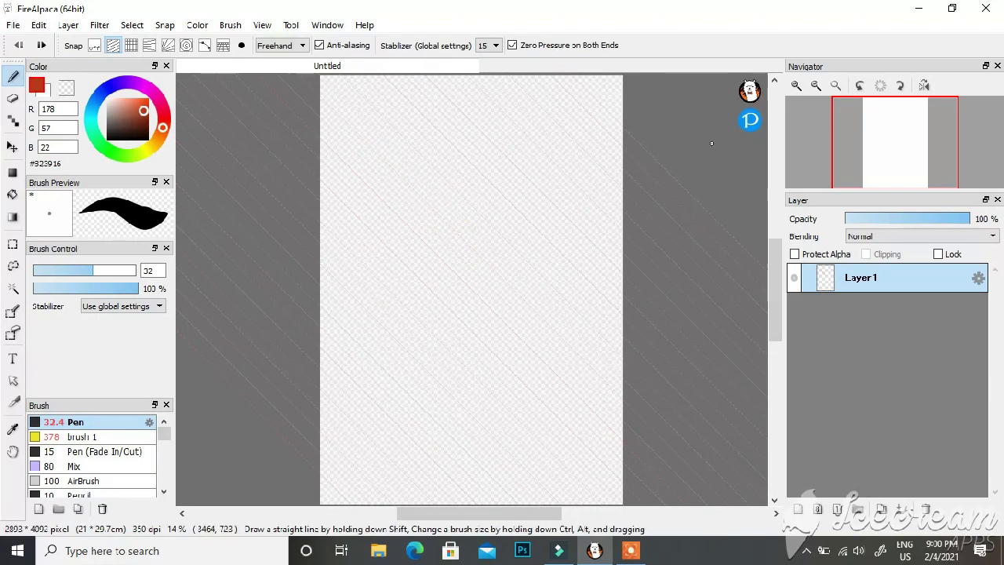
- Redefine the parallel snap direction so its guide lines slope gently upward to the right
{"action": "left_click", "coordinate": [796, 85]}
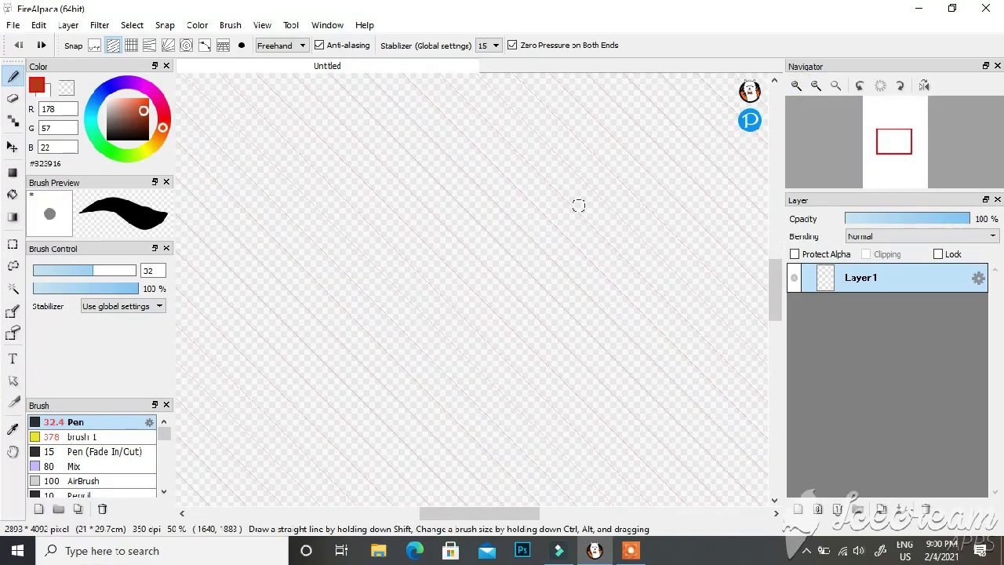
{"action": "left_click", "coordinate": [835, 86]}
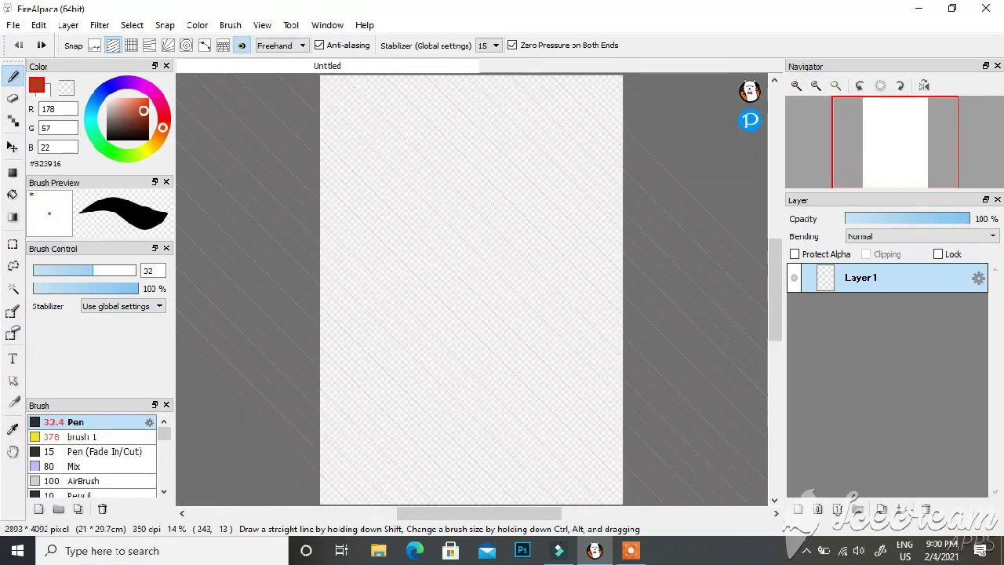
{"action": "left_click", "coordinate": [242, 45]}
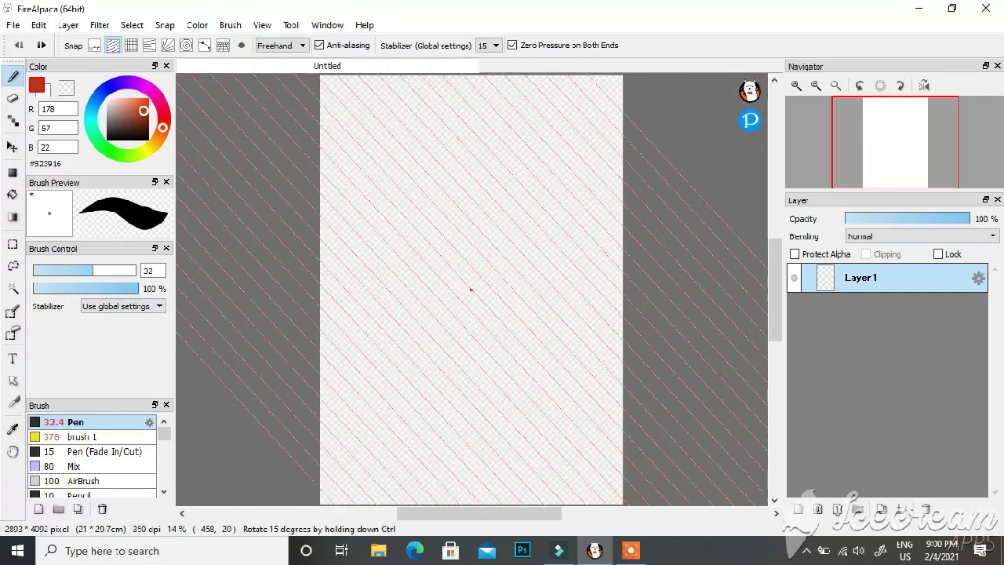
{"action": "left_click_drag", "start_coordinate": [471, 290], "coordinate": [319, 176]}
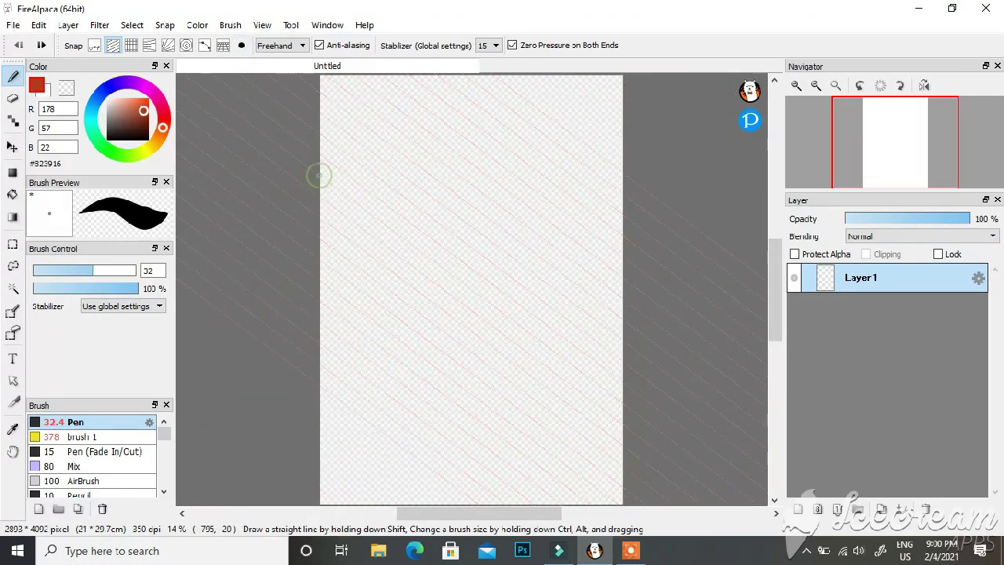
{"action": "left_click_drag", "start_coordinate": [393, 79], "coordinate": [431, 306]}
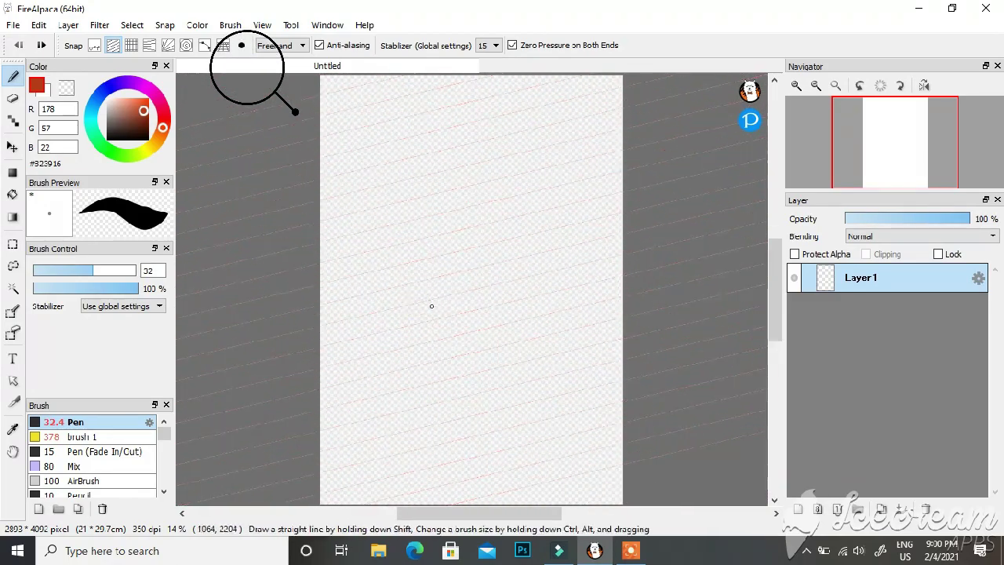
- Draw one steep line and a stack of parallel slanted lines down the canvas along the parallel snap guides
{"action": "left_click_drag", "start_coordinate": [534, 209], "coordinate": [556, 201]}
{"action": "left_click_drag", "start_coordinate": [401, 266], "coordinate": [438, 427]}
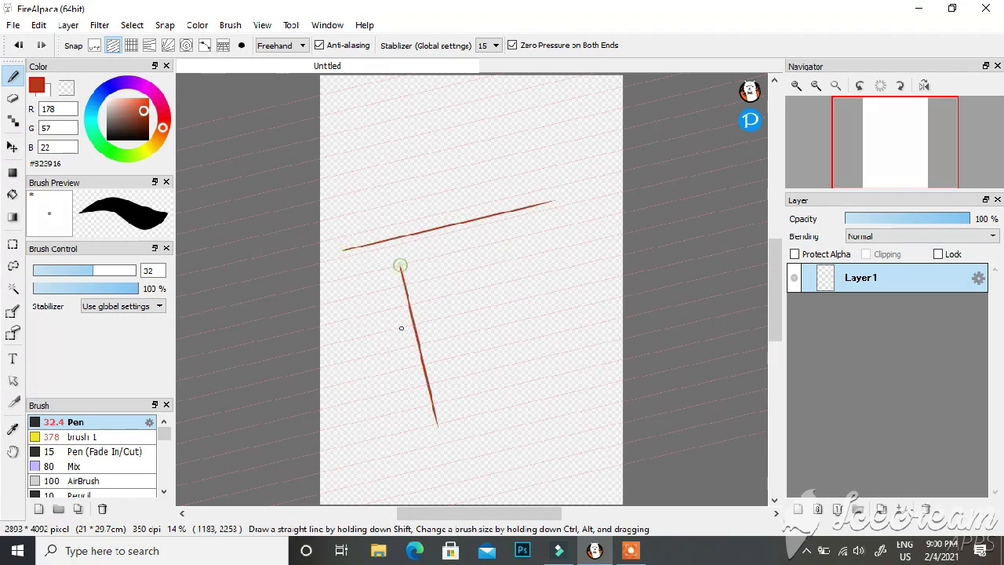
{"action": "left_click_drag", "start_coordinate": [367, 335], "coordinate": [524, 299]}
{"action": "left_click_drag", "start_coordinate": [364, 280], "coordinate": [511, 247]}
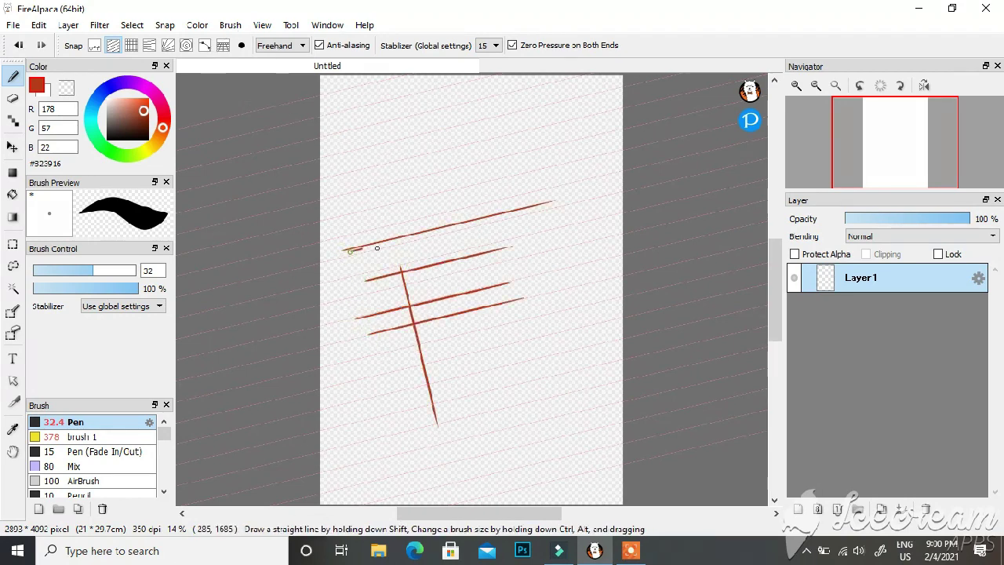
{"action": "left_click_drag", "start_coordinate": [362, 226], "coordinate": [488, 197]}
{"action": "left_click_drag", "start_coordinate": [338, 210], "coordinate": [463, 181]}
{"action": "left_click_drag", "start_coordinate": [375, 138], "coordinate": [500, 108]}
{"action": "left_click_drag", "start_coordinate": [361, 349], "coordinate": [537, 308]}
{"action": "left_click_drag", "start_coordinate": [371, 401], "coordinate": [523, 366]}
{"action": "left_click_drag", "start_coordinate": [372, 425], "coordinate": [549, 385]}
{"action": "left_click_drag", "start_coordinate": [395, 461], "coordinate": [573, 421]}
{"action": "left_click_drag", "start_coordinate": [394, 493], "coordinate": [573, 453]}
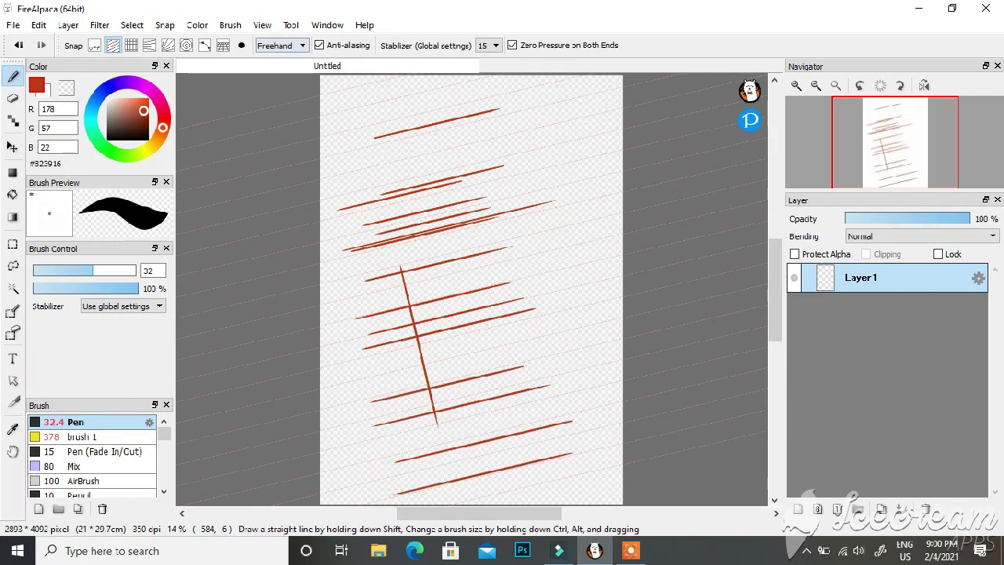
- Undo all the lines drawn with the parallel snap
{"action": "key", "text": "ctrl+z"}
{"action": "key", "text": "ctrl+z"}
{"action": "key", "text": "ctrl+z"}
{"action": "key", "text": "ctrl+z"}
{"action": "key", "text": "ctrl+z"}
{"action": "key", "text": "ctrl+z"}
{"action": "key", "text": "ctrl+z"}
{"action": "key", "text": "ctrl+z"}
{"action": "key", "text": "ctrl+z"}
{"action": "key", "text": "ctrl+z"}
{"action": "key", "text": "ctrl+z"}
{"action": "key", "text": "ctrl+z"}
{"action": "key", "text": "ctrl+z"}
- Turn on the crisscross grid snap and draw four vertical and three horizontal lines crossing in the canvas's upper part
{"action": "left_click", "coordinate": [131, 45]}
{"action": "left_click_drag", "start_coordinate": [404, 118], "coordinate": [405, 302]}
{"action": "left_click_drag", "start_coordinate": [468, 132], "coordinate": [468, 330]}
{"action": "left_click_drag", "start_coordinate": [512, 137], "coordinate": [512, 320]}
{"action": "left_click_drag", "start_coordinate": [553, 138], "coordinate": [552, 317]}
{"action": "left_click_drag", "start_coordinate": [352, 179], "coordinate": [579, 179]}
{"action": "left_click_drag", "start_coordinate": [370, 211], "coordinate": [584, 211]}
{"action": "left_click_drag", "start_coordinate": [379, 256], "coordinate": [514, 255]}
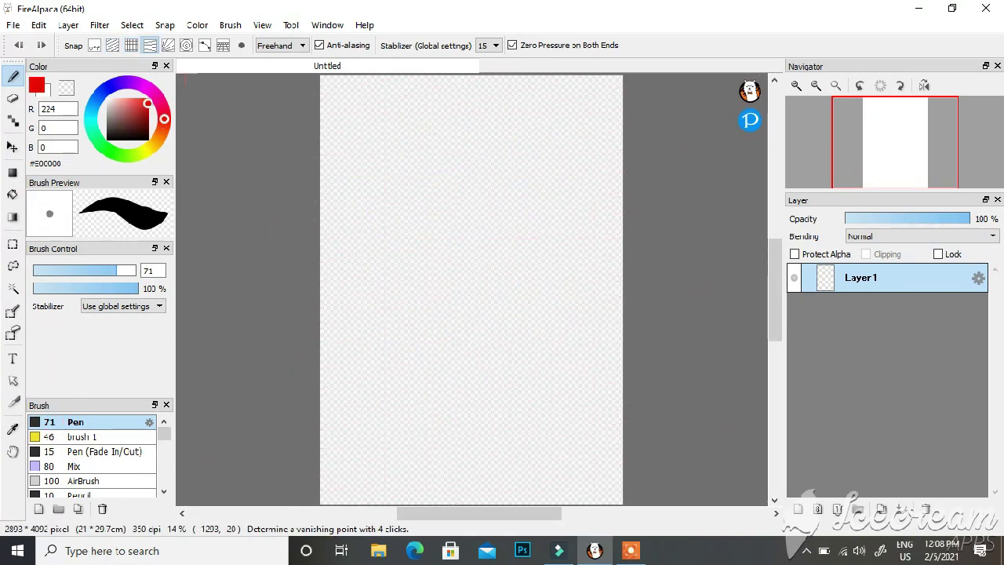
- Define a vanishing point near the canvas's upper-left corner and draw red lines radiating from it
{"action": "left_click", "coordinate": [364, 166]}
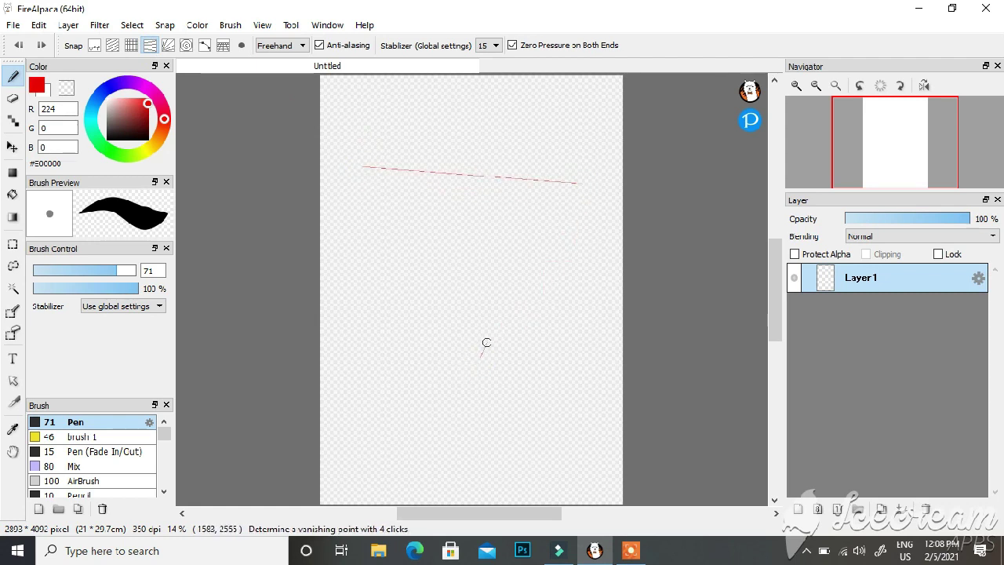
{"action": "left_click", "coordinate": [365, 166]}
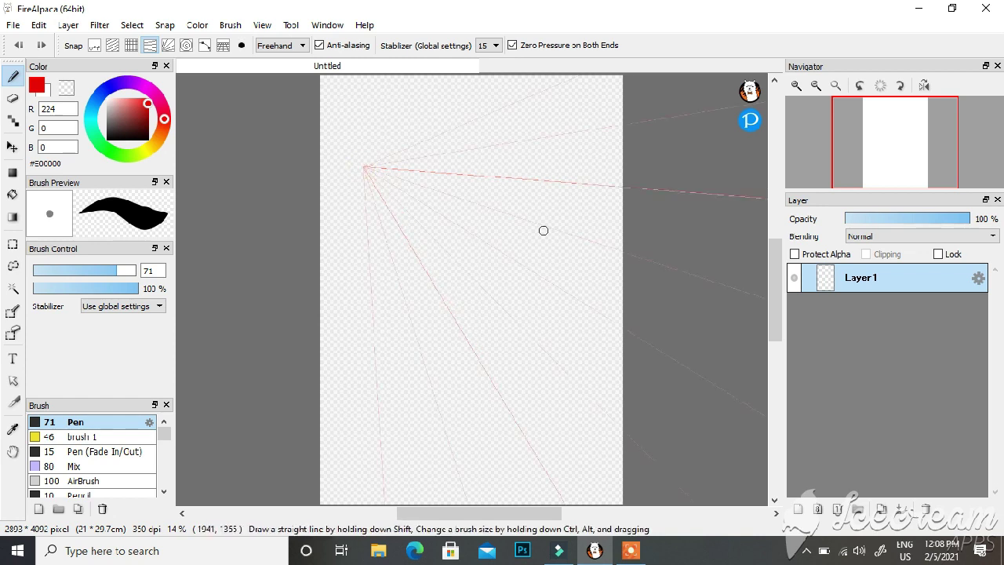
{"action": "left_click_drag", "start_coordinate": [367, 178], "coordinate": [514, 351]}
{"action": "mouse_move", "coordinate": [368, 171]}
{"action": "left_mouse_down"}
{"action": "mouse_move", "coordinate": [564, 259]}
{"action": "mouse_move", "coordinate": [500, 351]}
{"action": "mouse_move", "coordinate": [321, 148]}
{"action": "left_mouse_up"}
- Undo the red lines drawn from the vanishing point
{"action": "key", "text": "ctrl+z"}
{"action": "key", "text": "ctrl+z"}
{"action": "key", "text": "ctrl+z"}
{"action": "key", "text": "ctrl+z"}
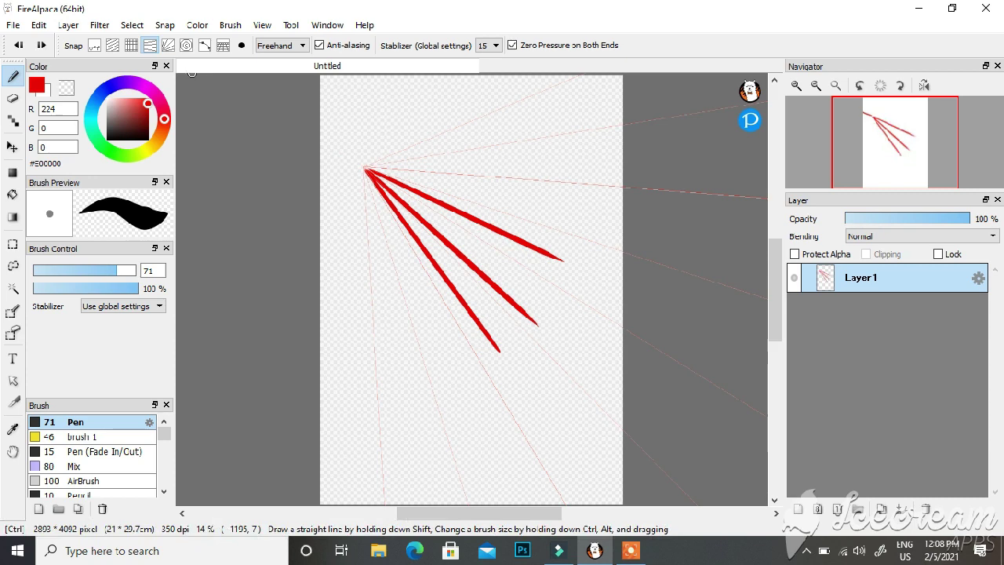
- Turn on the radial snap, place its center near the middle of the canvas and draw red lines radiating around it
{"action": "left_click", "coordinate": [168, 45]}
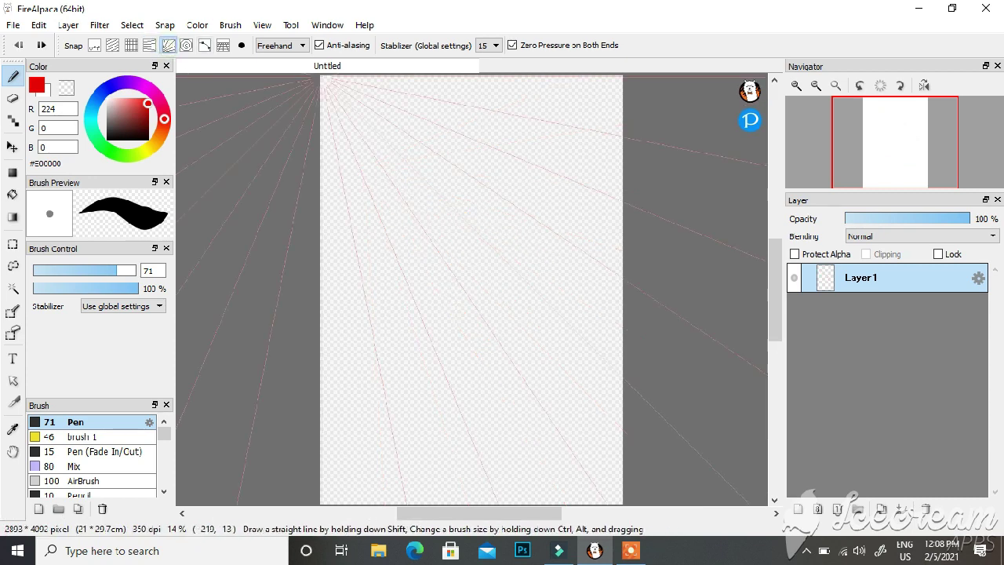
{"action": "left_click", "coordinate": [240, 45]}
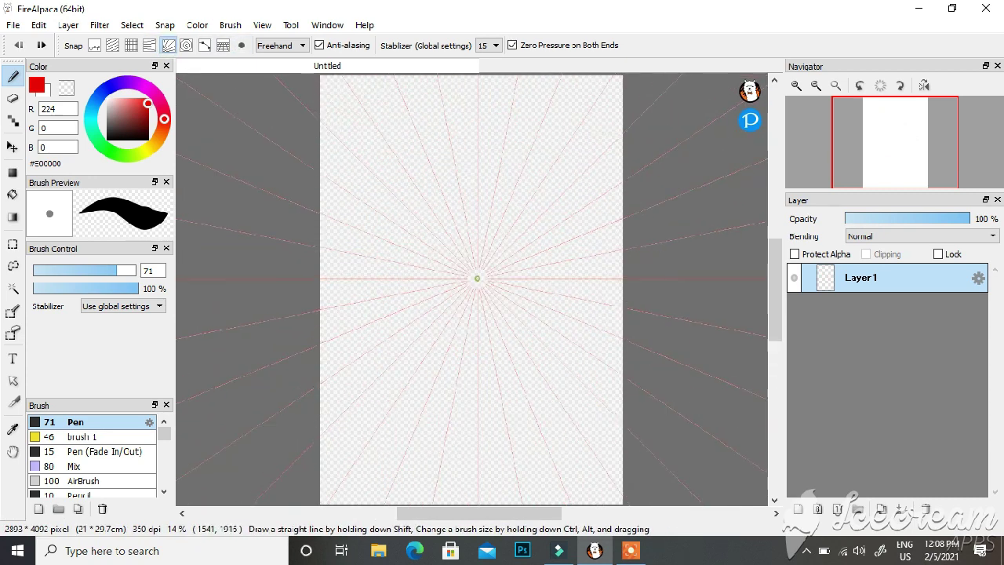
{"action": "left_click_drag", "start_coordinate": [479, 253], "coordinate": [477, 112]}
{"action": "mouse_move", "coordinate": [502, 280]}
{"action": "left_mouse_down"}
{"action": "mouse_move", "coordinate": [622, 286]}
{"action": "mouse_move", "coordinate": [452, 397]}
{"action": "left_mouse_up"}
{"action": "left_click_drag", "start_coordinate": [431, 285], "coordinate": [377, 392]}
{"action": "left_click_drag", "start_coordinate": [314, 246], "coordinate": [298, 232]}
{"action": "left_click_drag", "start_coordinate": [430, 181], "coordinate": [392, 101]}
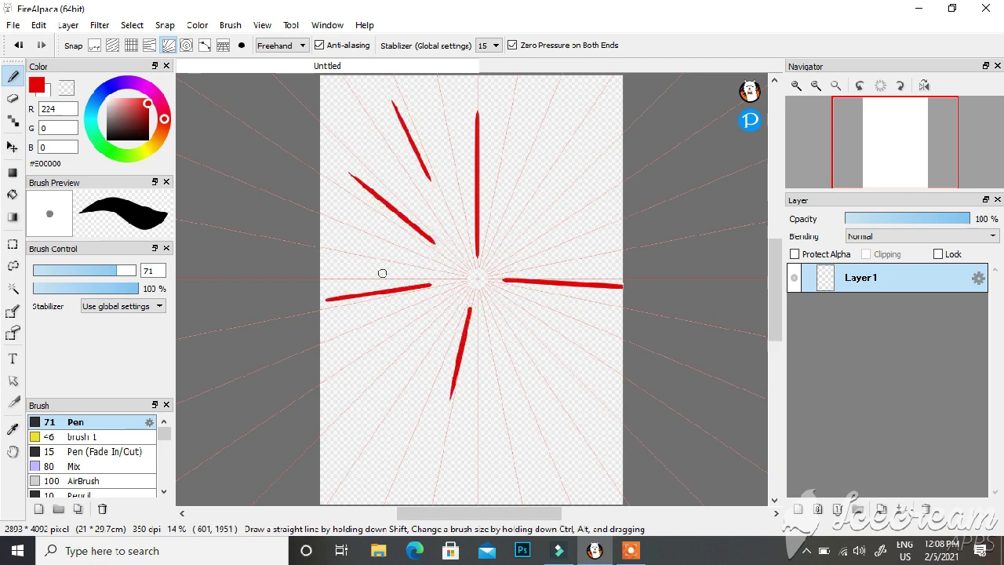
{"action": "left_click_drag", "start_coordinate": [381, 273], "coordinate": [320, 275]}
- Undo the lines drawn with the radial snap
{"action": "key", "text": "ctrl+z"}
{"action": "key", "text": "ctrl+z"}
{"action": "key", "text": "ctrl+z"}
{"action": "key", "text": "ctrl+z"}
{"action": "key", "text": "ctrl+z"}
- Switch to the circle snap, move its center slightly up and left, and draw red circular strokes around it
{"action": "left_click", "coordinate": [187, 44]}
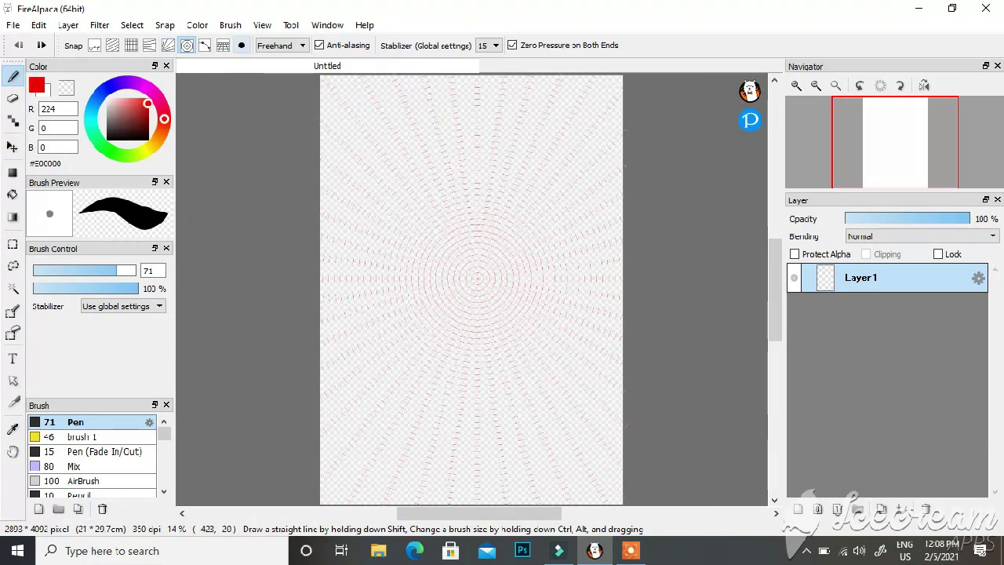
{"action": "left_click", "coordinate": [244, 45]}
{"action": "left_click", "coordinate": [462, 267]}
{"action": "mouse_move", "coordinate": [428, 187]}
{"action": "left_mouse_down"}
{"action": "mouse_move", "coordinate": [467, 341]}
{"action": "mouse_move", "coordinate": [408, 193]}
{"action": "mouse_move", "coordinate": [392, 269]}
{"action": "mouse_move", "coordinate": [538, 217]}
{"action": "mouse_move", "coordinate": [412, 188]}
{"action": "mouse_move", "coordinate": [369, 298]}
{"action": "mouse_move", "coordinate": [493, 186]}
{"action": "mouse_move", "coordinate": [453, 241]}
{"action": "mouse_move", "coordinate": [438, 196]}
{"action": "left_mouse_up"}
- Undo the circular strokes, try another arc around the center and undo it as well
{"action": "key", "text": "ctrl+z"}
{"action": "key", "text": "ctrl+z"}
{"action": "key", "text": "ctrl+z"}
{"action": "left_click_drag", "start_coordinate": [399, 309], "coordinate": [451, 196]}
{"action": "key", "text": "ctrl+z"}
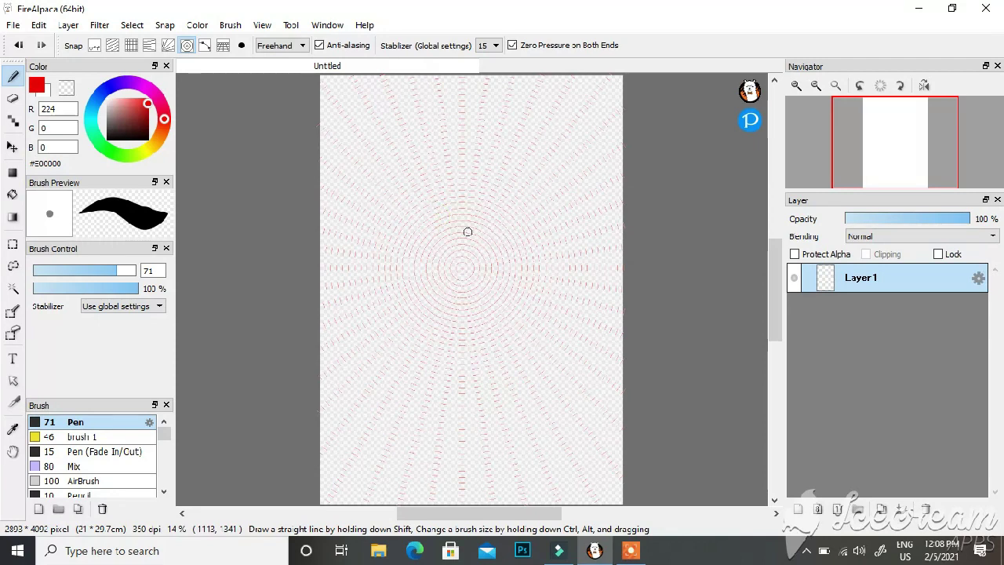
- Reduce the Pen size to about 20 and undo the short test stroke
{"action": "left_click", "coordinate": [77, 273]}
{"action": "mouse_move", "coordinate": [448, 197]}
{"action": "left_mouse_down"}
{"action": "mouse_move", "coordinate": [484, 285]}
{"action": "mouse_move", "coordinate": [425, 159]}
{"action": "left_mouse_up"}
{"action": "key", "text": "ctrl+z"}
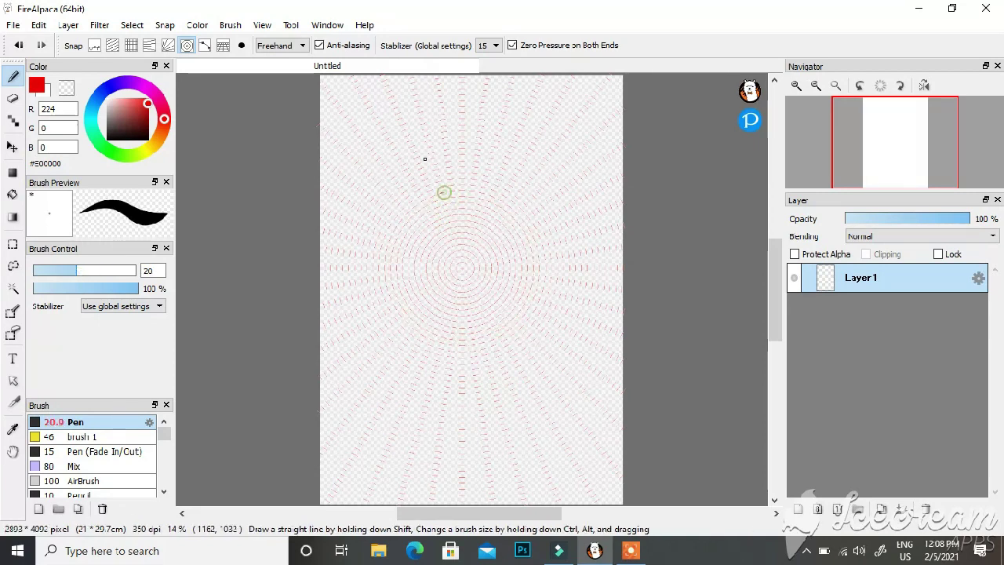
- Turn on the curve snap, define a winding six-point path down the canvas, trace it in red, and turn the snap off
{"action": "left_click", "coordinate": [205, 45]}
{"action": "left_click", "coordinate": [431, 166]}
{"action": "left_click", "coordinate": [520, 207]}
{"action": "left_click", "coordinate": [436, 296]}
{"action": "left_click", "coordinate": [423, 393]}
{"action": "double_click", "coordinate": [575, 336]}
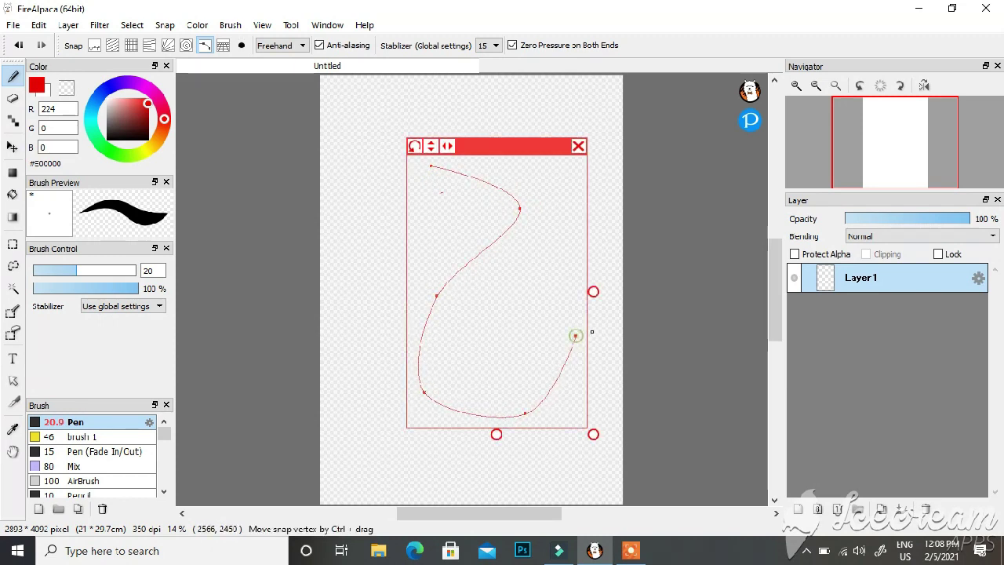
{"action": "mouse_move", "coordinate": [431, 168]}
{"action": "left_mouse_down"}
{"action": "mouse_move", "coordinate": [421, 375]}
{"action": "mouse_move", "coordinate": [588, 368]}
{"action": "left_mouse_up"}
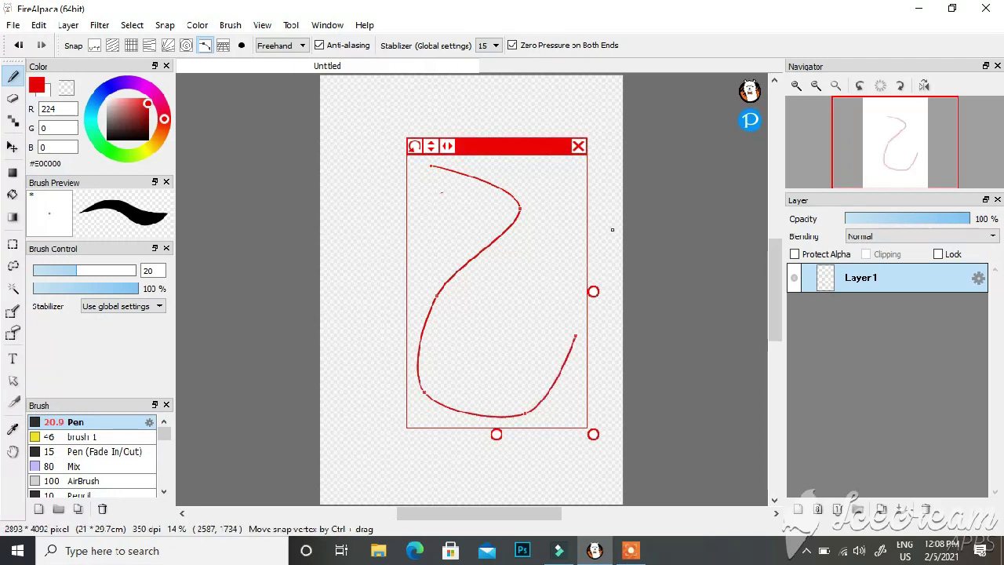
{"action": "left_click", "coordinate": [94, 45]}
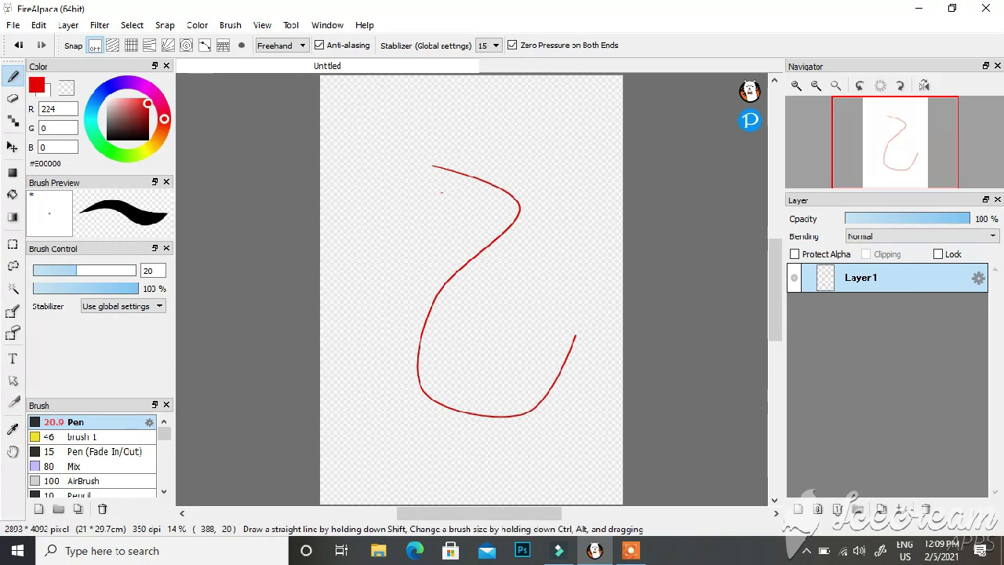
- Use the curve snap again to define a four-point zigzag path in the upper left of the canvas and trace it in red
{"action": "left_click", "coordinate": [205, 45]}
{"action": "left_click", "coordinate": [241, 45]}
{"action": "left_click", "coordinate": [462, 124]}
{"action": "left_click", "coordinate": [399, 197]}
{"action": "left_click", "coordinate": [462, 254]}
{"action": "double_click", "coordinate": [389, 317]}
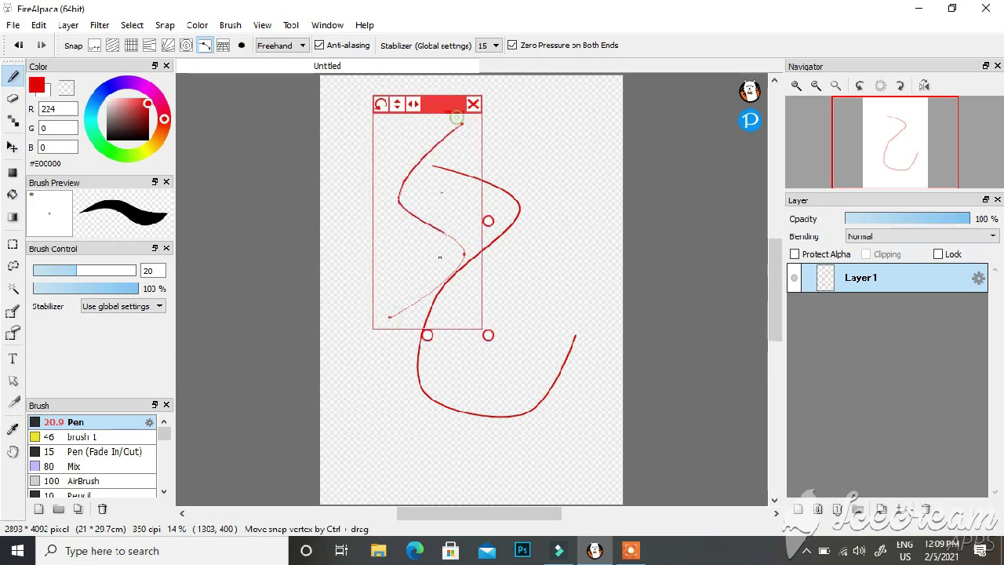
- Turn the snap off and undo the two curve-snapped strokes
{"action": "left_click", "coordinate": [94, 45]}
{"action": "key", "text": "ctrl+z"}
{"action": "key", "text": "ctrl+z"}
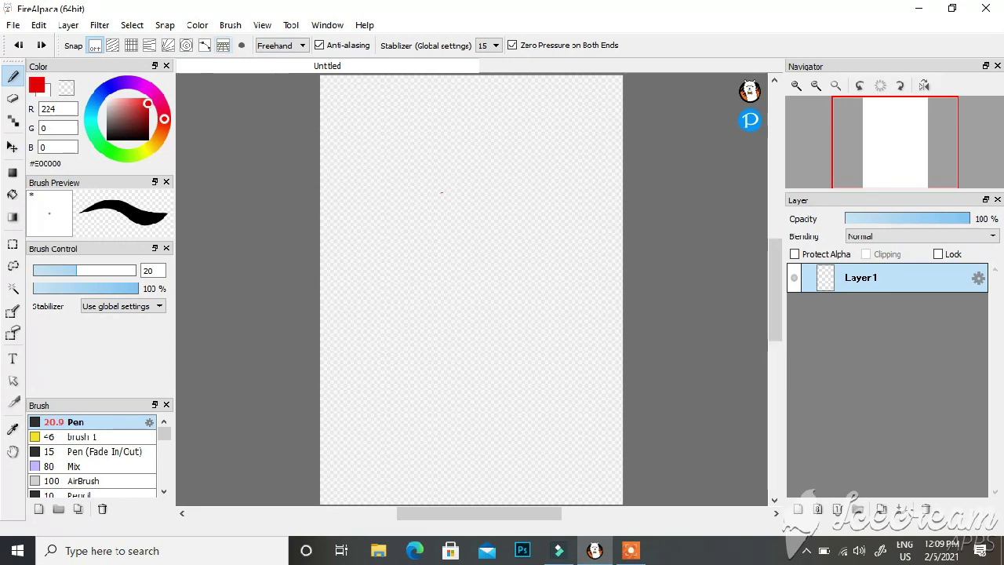
{"action": "left_click", "coordinate": [224, 45]}
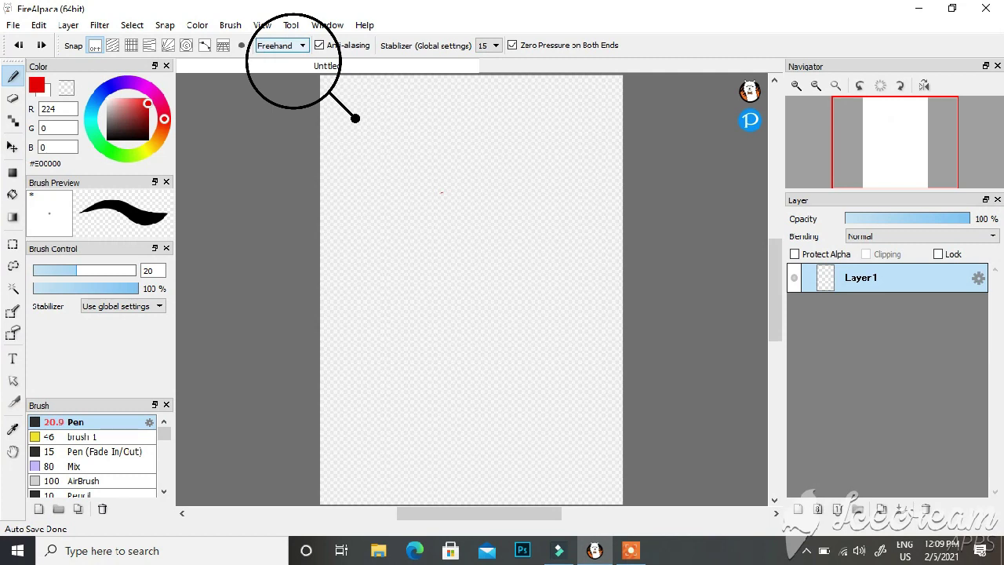
- Draw a wavy red stroke in Freehand mode and two parallel slanted lines beside it in Line mode
{"action": "left_click", "coordinate": [300, 45]}
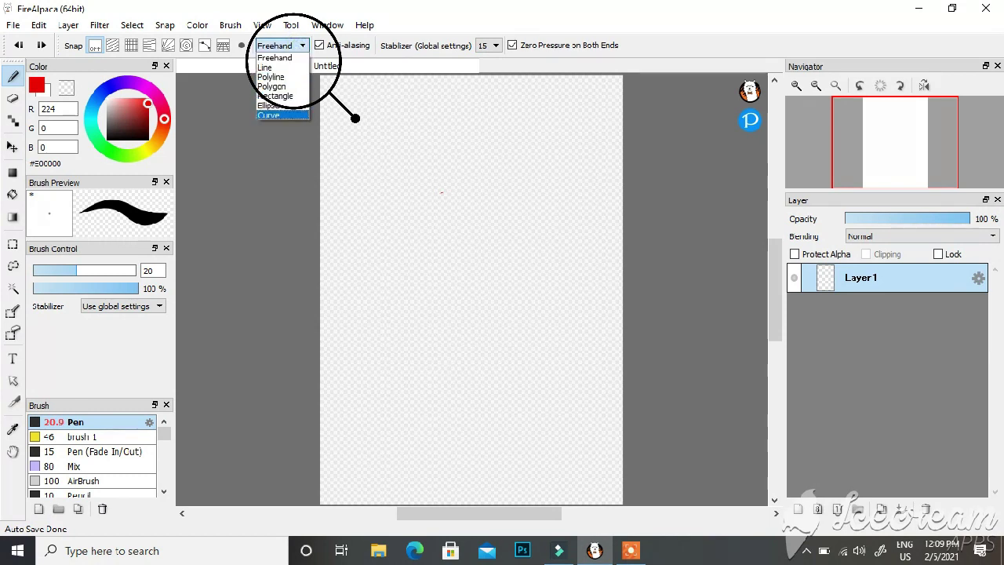
{"action": "left_click", "coordinate": [274, 57]}
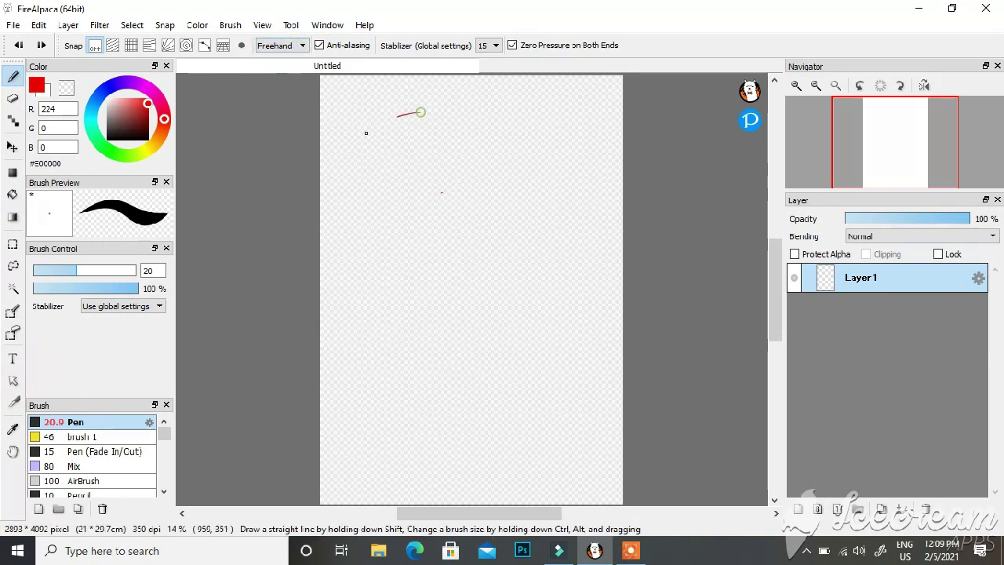
{"action": "left_click", "coordinate": [282, 45]}
{"action": "left_click", "coordinate": [275, 66]}
{"action": "left_click_drag", "start_coordinate": [443, 110], "coordinate": [410, 231]}
{"action": "left_click_drag", "start_coordinate": [434, 178], "coordinate": [419, 241]}
- Draw two open, angular red shapes side by side near the canvas's upper right in Polyline mode
{"action": "left_click", "coordinate": [282, 45]}
{"action": "left_click", "coordinate": [274, 74]}
{"action": "left_click", "coordinate": [483, 105]}
{"action": "left_click", "coordinate": [536, 186]}
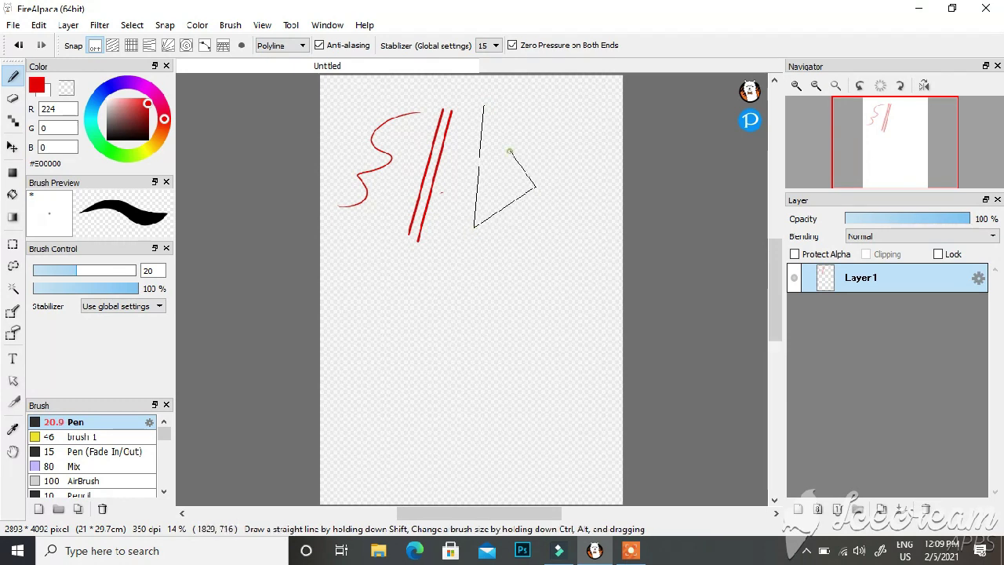
{"action": "double_click", "coordinate": [516, 129]}
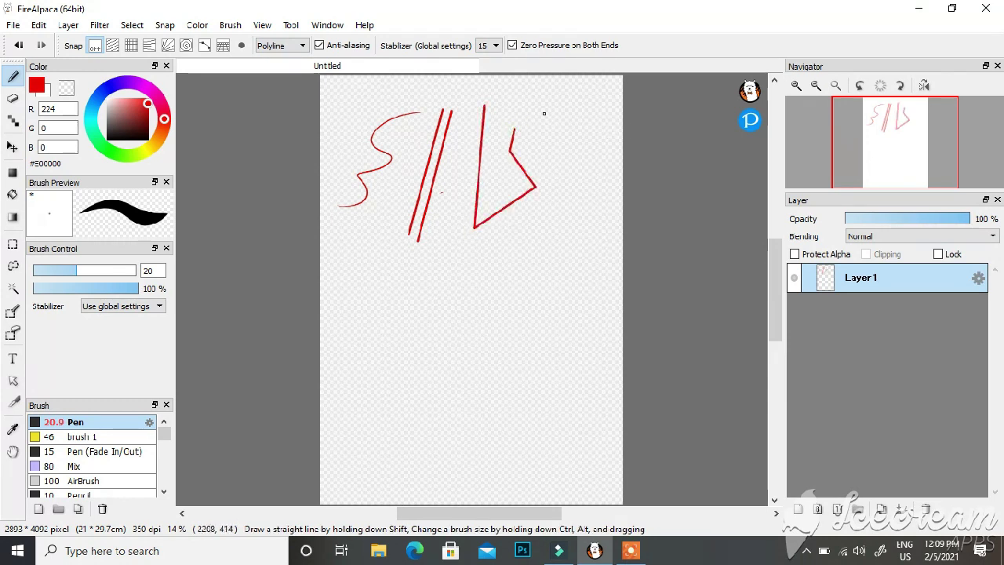
{"action": "left_click", "coordinate": [546, 210]}
{"action": "left_click", "coordinate": [578, 169]}
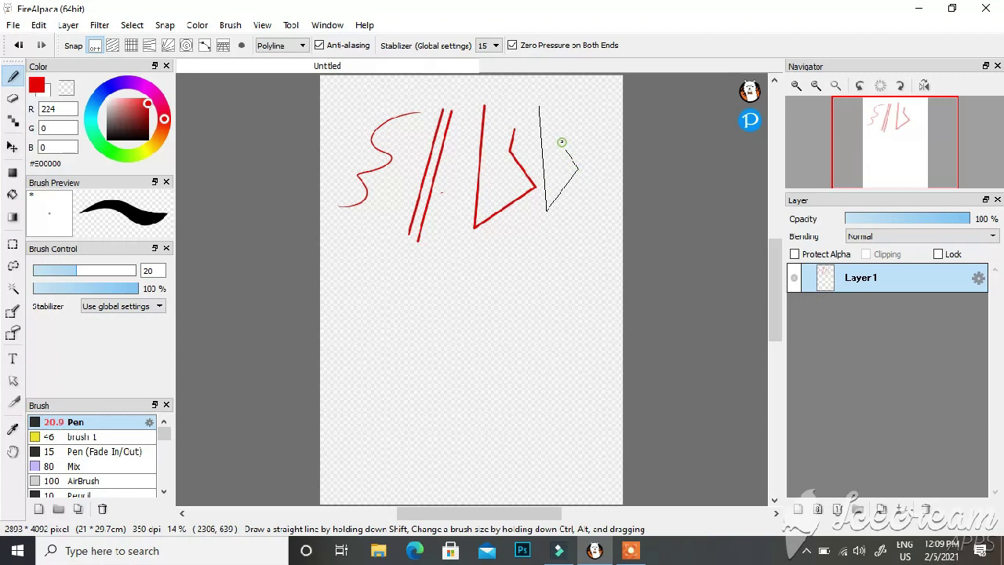
{"action": "left_click", "coordinate": [591, 144]}
{"action": "double_click", "coordinate": [579, 189]}
- Draw a closed red triangle below the wavy stroke in Polygon mode
{"action": "left_click", "coordinate": [281, 45]}
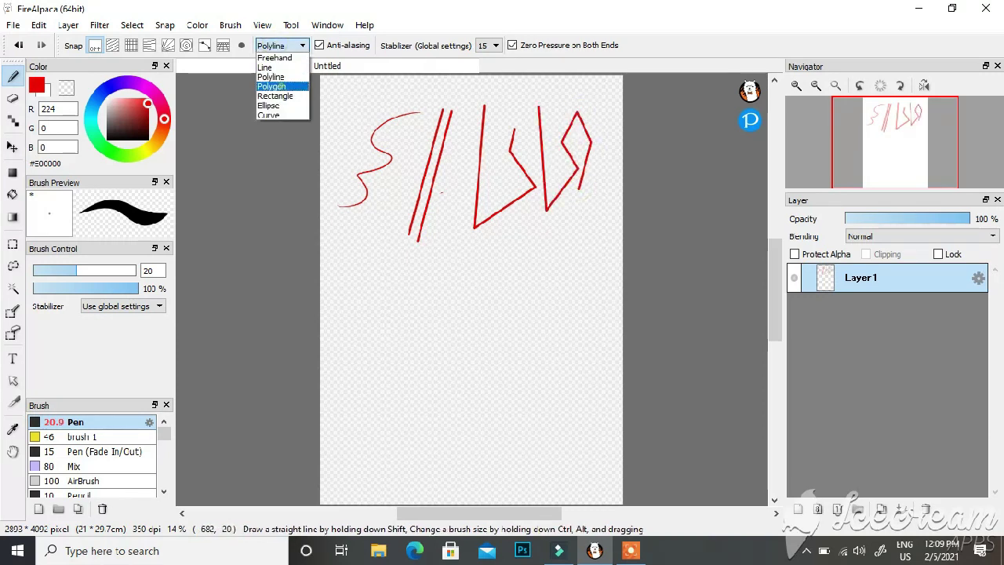
{"action": "left_click", "coordinate": [271, 86]}
{"action": "left_click", "coordinate": [376, 333]}
{"action": "double_click", "coordinate": [422, 273]}
- Draw a red rectangle beside the triangle in Rectangle mode and a wide ellipse below it in Ellipse mode
{"action": "left_click", "coordinate": [286, 47]}
{"action": "left_click", "coordinate": [274, 83]}
{"action": "left_click_drag", "start_coordinate": [436, 244], "coordinate": [530, 328]}
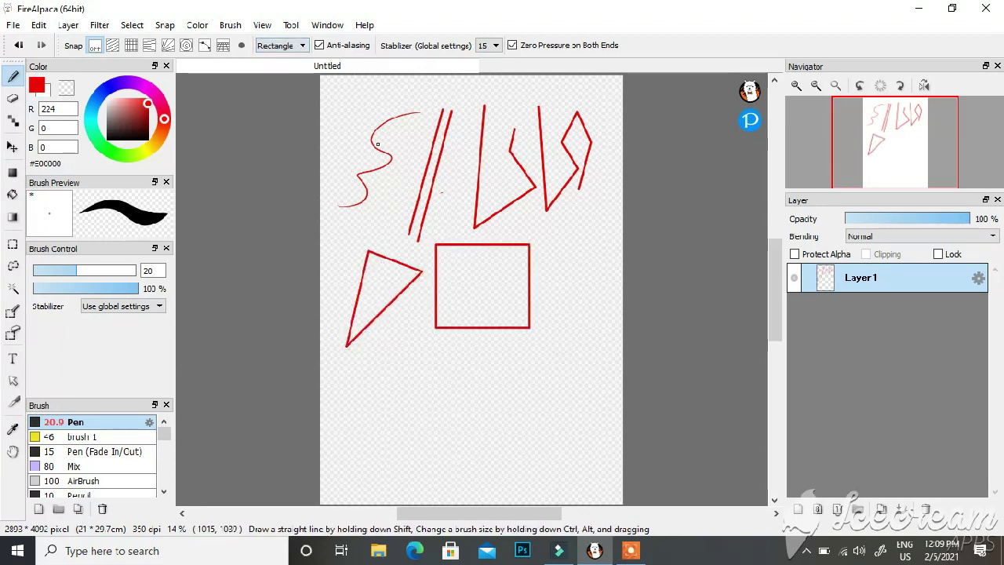
{"action": "left_click", "coordinate": [287, 47]}
{"action": "left_click", "coordinate": [275, 106]}
{"action": "left_click_drag", "start_coordinate": [519, 435], "coordinate": [436, 386]}
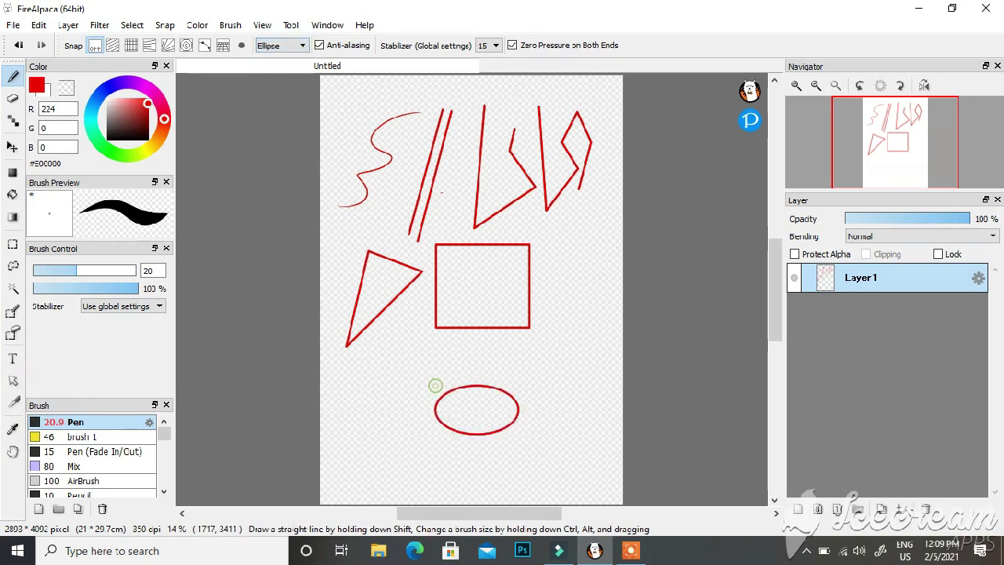
- Draw an S-shaped red curve to the right of the rectangle in Curve mode and return to Freehand mode
{"action": "left_click", "coordinate": [289, 47]}
{"action": "left_click", "coordinate": [278, 119]}
{"action": "left_click", "coordinate": [286, 48]}
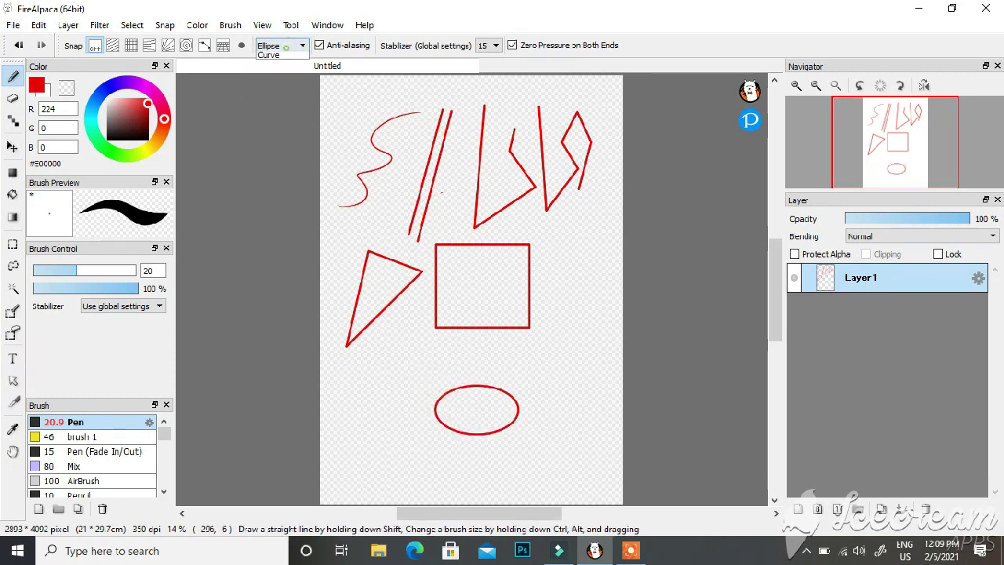
{"action": "left_click", "coordinate": [275, 114]}
{"action": "left_click_drag", "start_coordinate": [559, 253], "coordinate": [545, 308]}
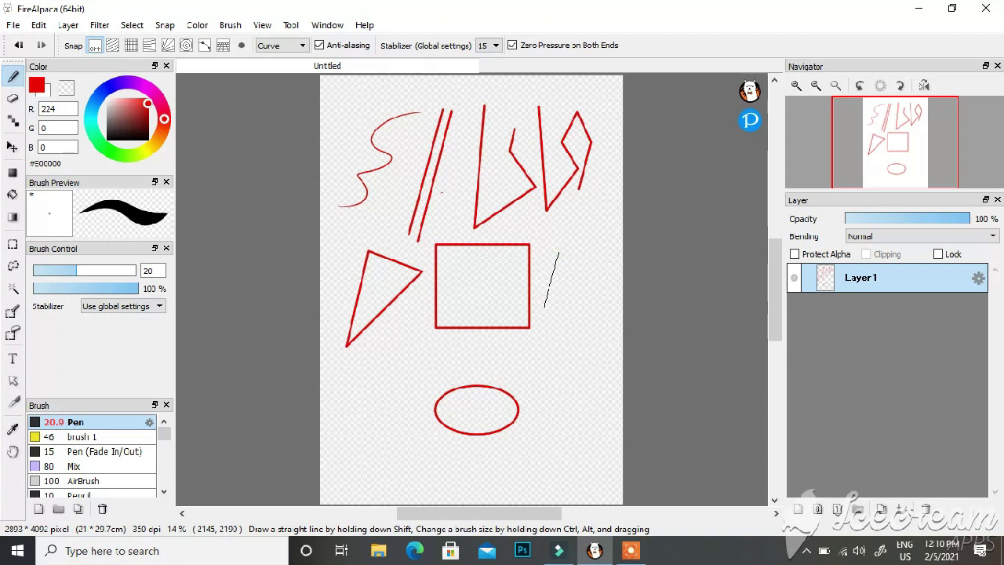
{"action": "left_click_drag", "start_coordinate": [548, 419], "coordinate": [548, 419]}
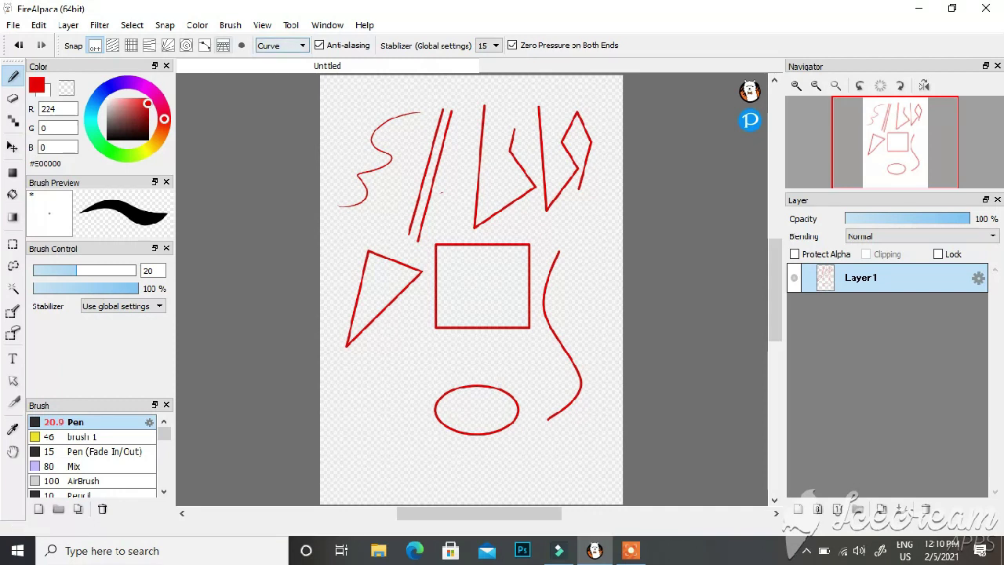
{"action": "left_click", "coordinate": [281, 45]}
{"action": "left_click", "coordinate": [275, 57]}
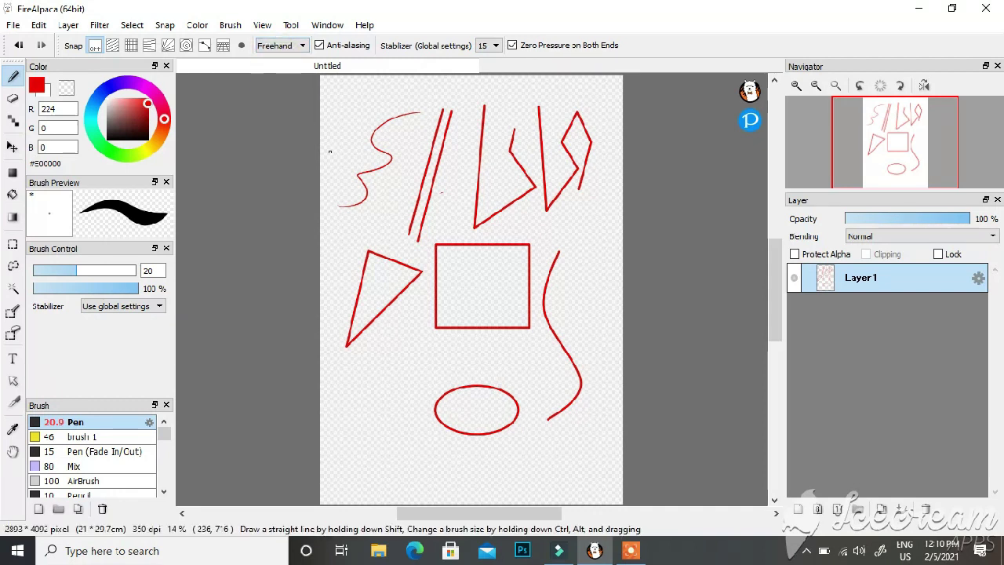
- Erase most of the wavy freehand stroke with the Eraser at size 338
{"action": "key", "text": "ctrl"}
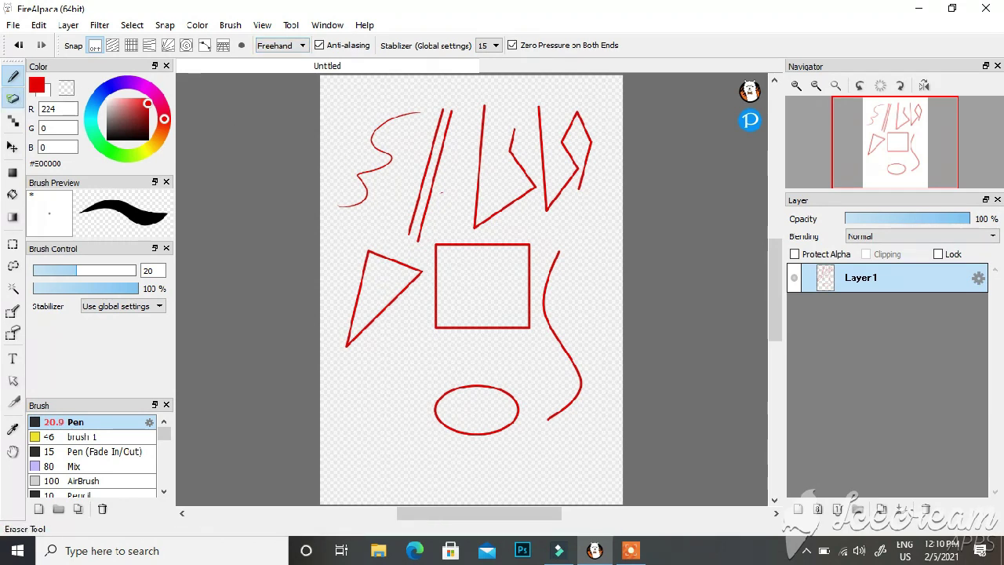
{"action": "left_click", "coordinate": [12, 99]}
{"action": "left_click_drag", "start_coordinate": [385, 163], "coordinate": [350, 240]}
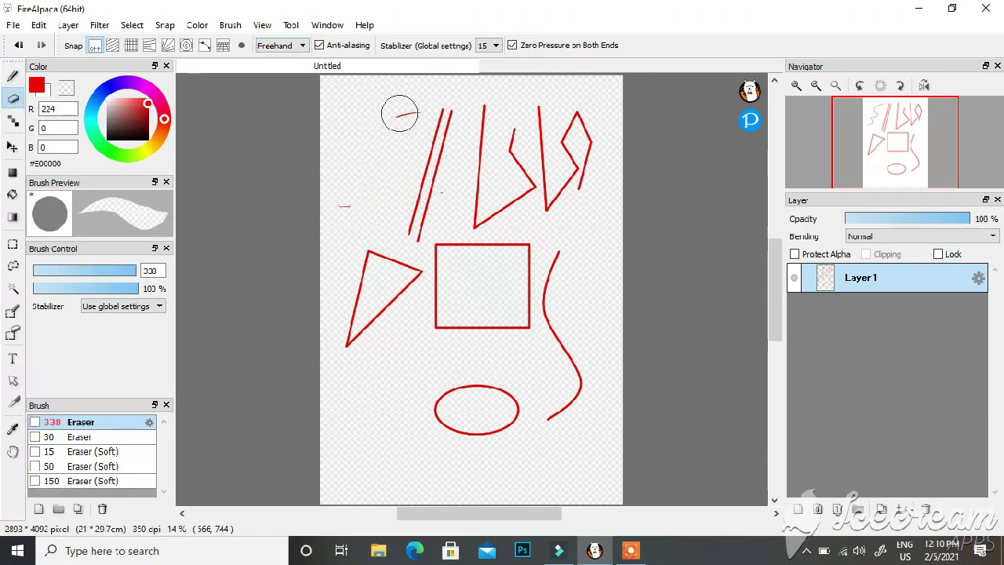
- Undo the erasing and all drawn shapes until the canvas is empty, and switch back to the Pen brush
{"action": "key", "text": "ctrl+z"}
{"action": "key", "text": "ctrl+z"}
{"action": "key", "text": "ctrl+z"}
{"action": "key", "text": "ctrl+z"}
{"action": "key", "text": "ctrl+z"}
{"action": "key", "text": "ctrl+z"}
{"action": "key", "text": "ctrl+z"}
{"action": "key", "text": "ctrl+z"}
{"action": "key", "text": "ctrl+z"}
{"action": "key", "text": "ctrl+z"}
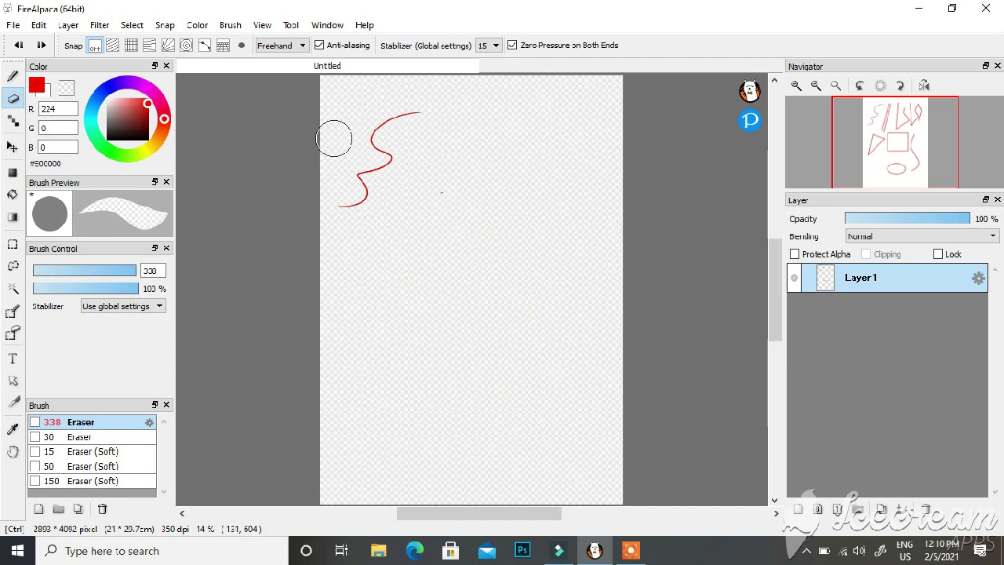
{"action": "left_click", "coordinate": [13, 77]}
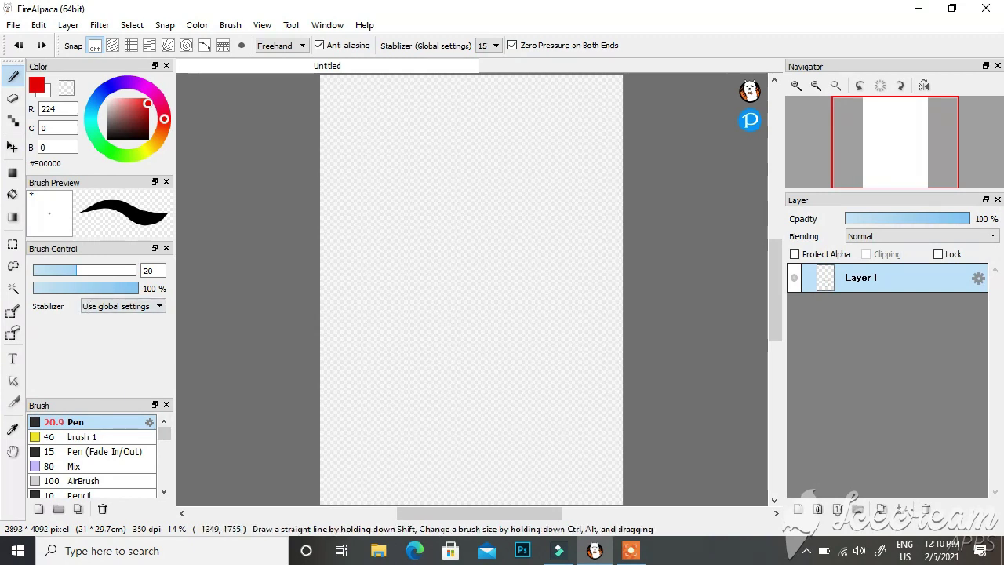
- Show the Pen's own Stabilizer values and keep the option to use global settings
{"action": "left_click", "coordinate": [132, 305]}
{"action": "left_click", "coordinate": [132, 306]}
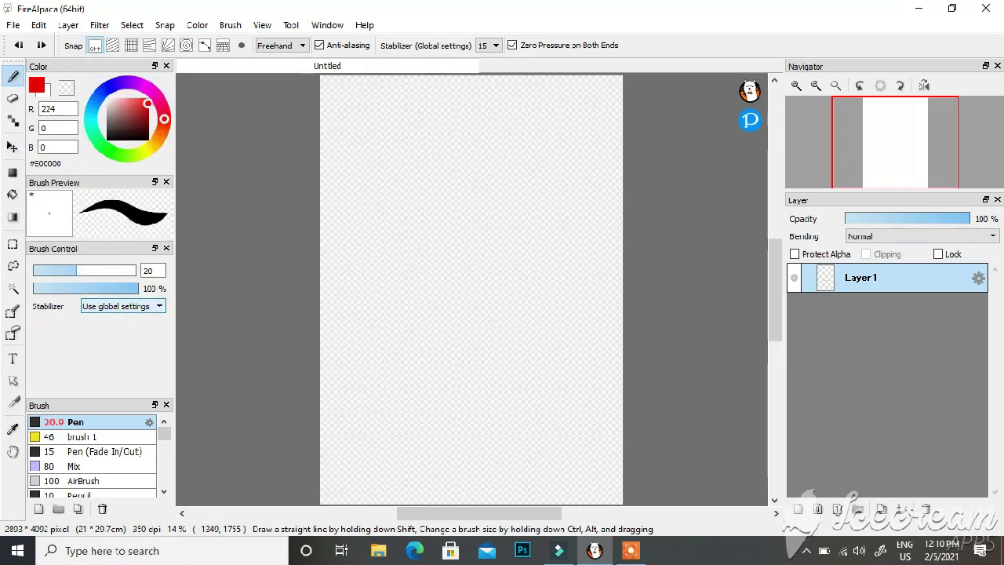
{"action": "left_click", "coordinate": [135, 306]}
{"action": "left_click", "coordinate": [136, 306]}
{"action": "left_click", "coordinate": [136, 306]}
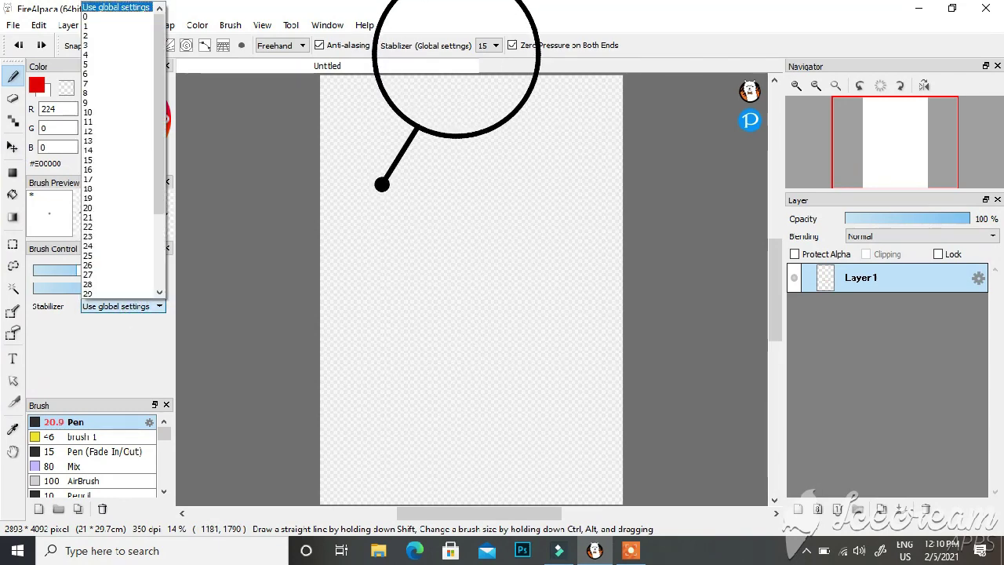
{"action": "left_click", "coordinate": [136, 306]}
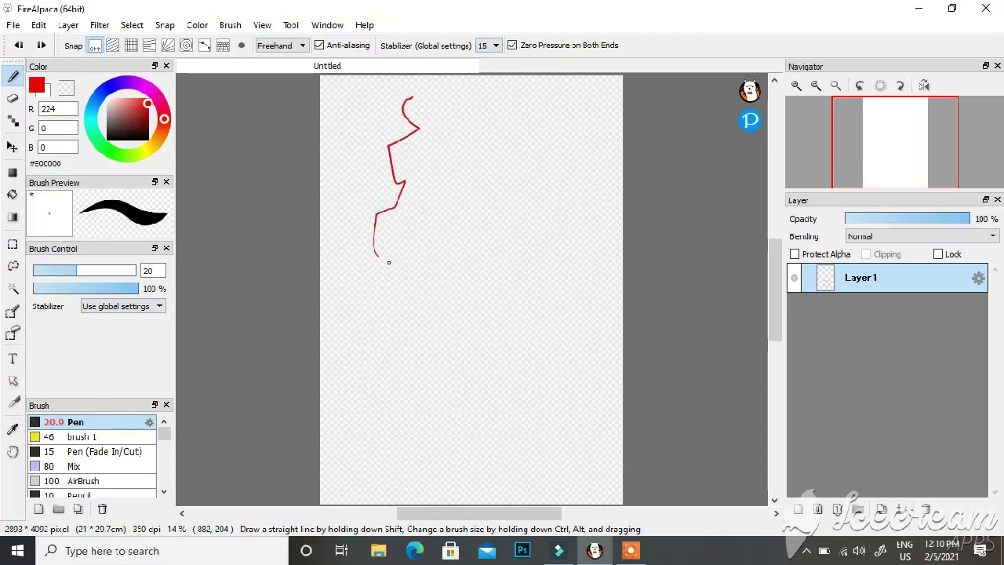
- Draw red test strokes down the canvas to compare the global stabilizer at 15 and at 40
{"action": "left_click_drag", "start_coordinate": [392, 311], "coordinate": [394, 372]}
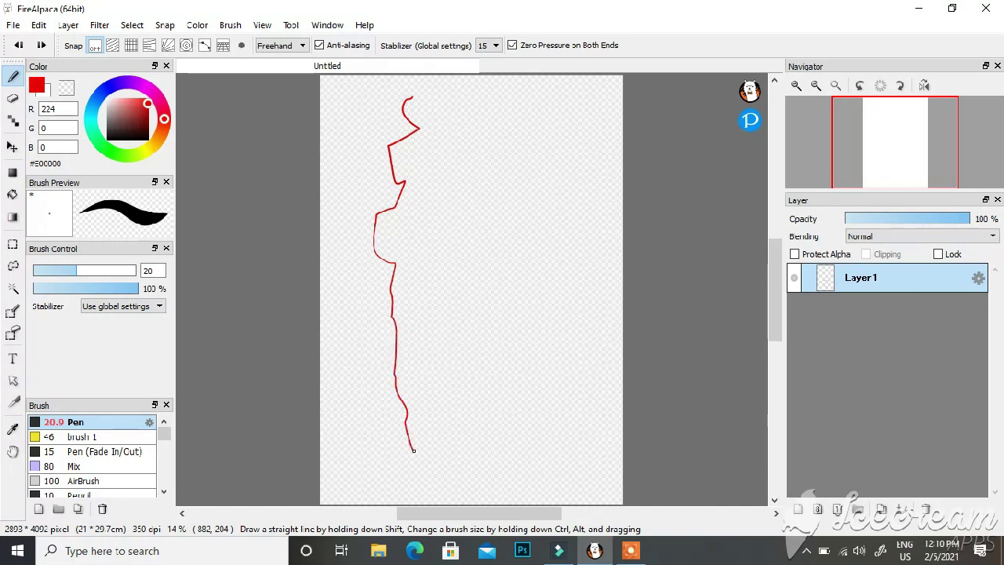
{"action": "left_click_drag", "start_coordinate": [420, 219], "coordinate": [422, 225]}
{"action": "left_click", "coordinate": [487, 45]}
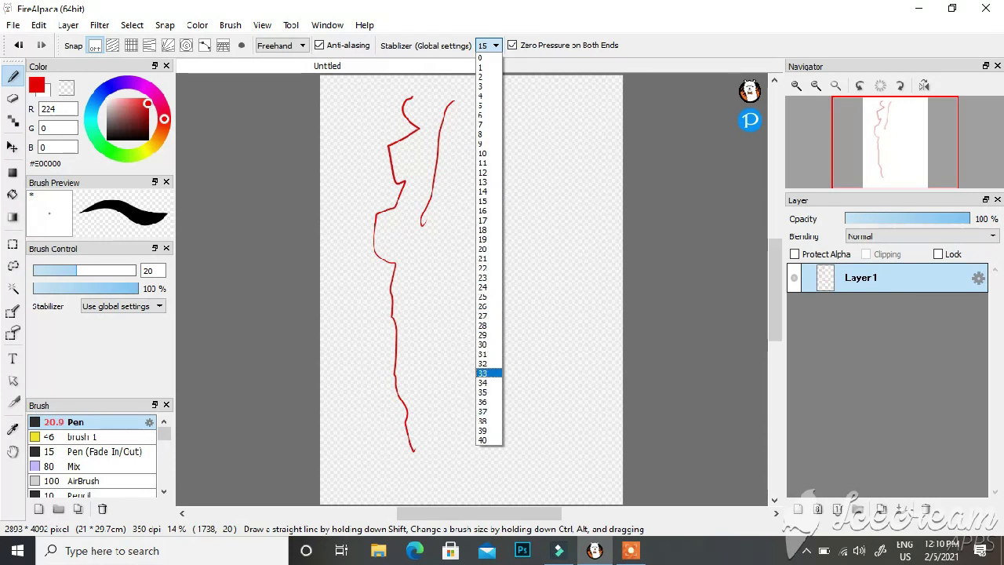
{"action": "left_click", "coordinate": [484, 440]}
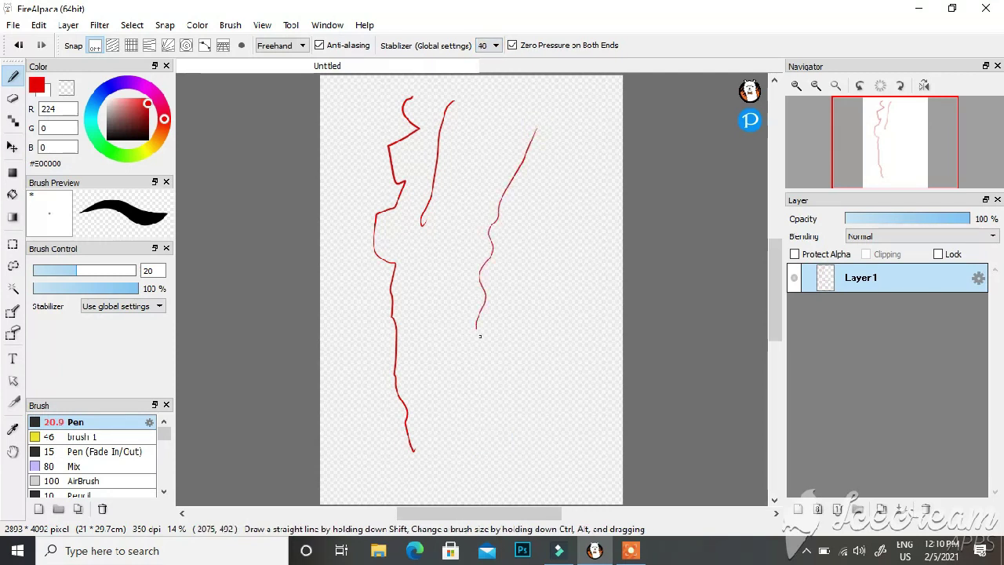
- Set the global stabilizer to 39 and draw a slanted stroke, large round loops and a long vertical line
{"action": "left_click", "coordinate": [489, 45]}
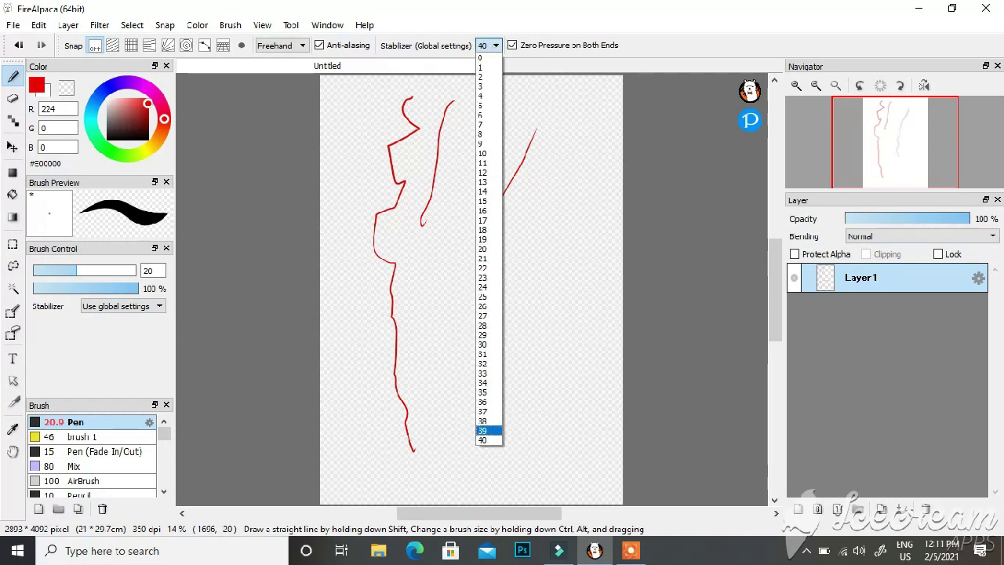
{"action": "left_click", "coordinate": [487, 431]}
{"action": "left_click_drag", "start_coordinate": [572, 186], "coordinate": [528, 322]}
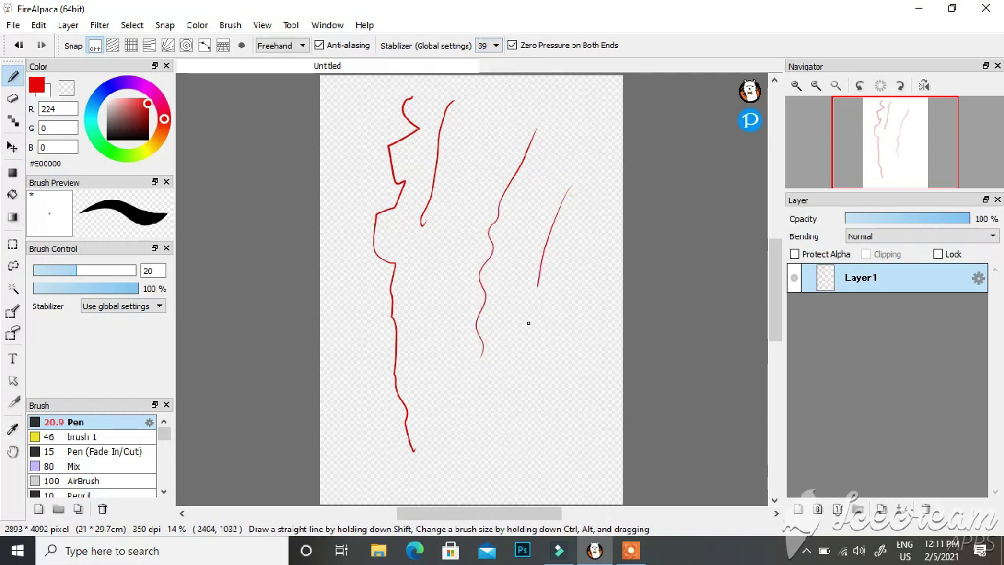
{"action": "mouse_move", "coordinate": [330, 272]}
{"action": "left_mouse_down"}
{"action": "mouse_move", "coordinate": [391, 132]}
{"action": "mouse_move", "coordinate": [543, 136]}
{"action": "mouse_move", "coordinate": [587, 263]}
{"action": "mouse_move", "coordinate": [436, 367]}
{"action": "left_mouse_up"}
{"action": "mouse_move", "coordinate": [522, 390]}
{"action": "left_mouse_down"}
{"action": "mouse_move", "coordinate": [353, 337]}
{"action": "mouse_move", "coordinate": [335, 292]}
{"action": "left_mouse_up"}
{"action": "left_click_drag", "start_coordinate": [595, 85], "coordinate": [578, 488]}
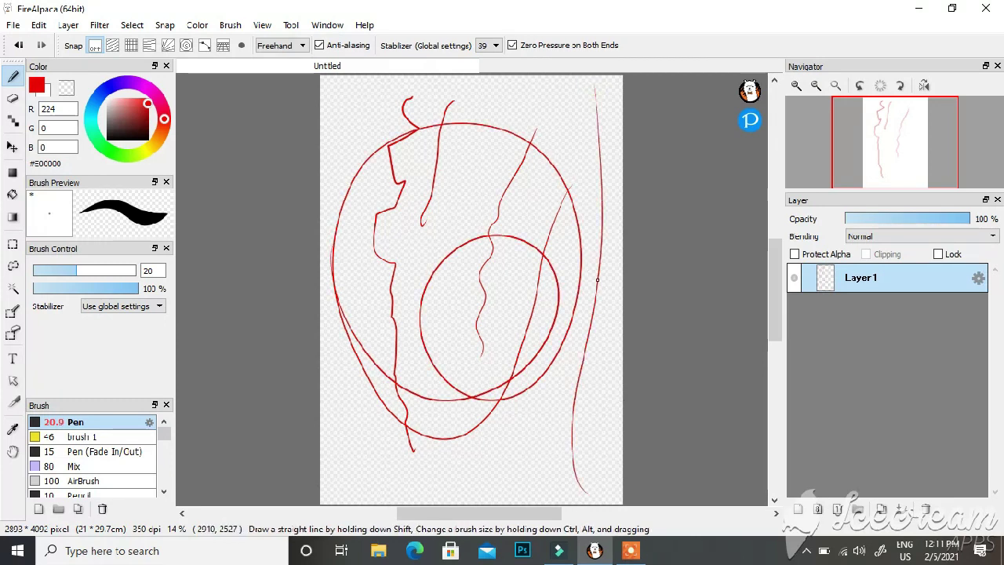
- Set the global stabilizer back to 15 and undo all the test strokes
{"action": "left_click", "coordinate": [487, 45]}
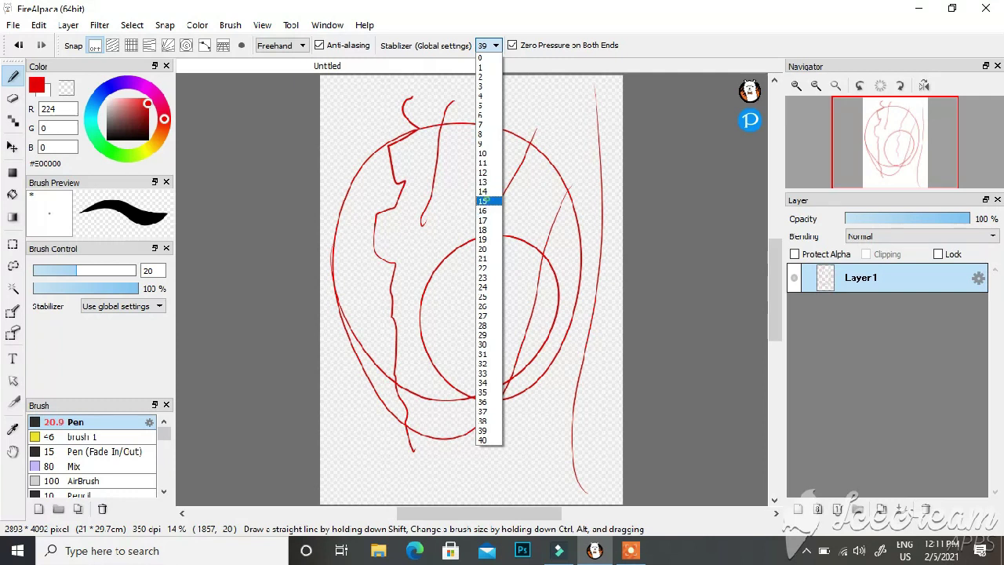
{"action": "left_click", "coordinate": [484, 201]}
{"action": "key", "text": "ctrl+z"}
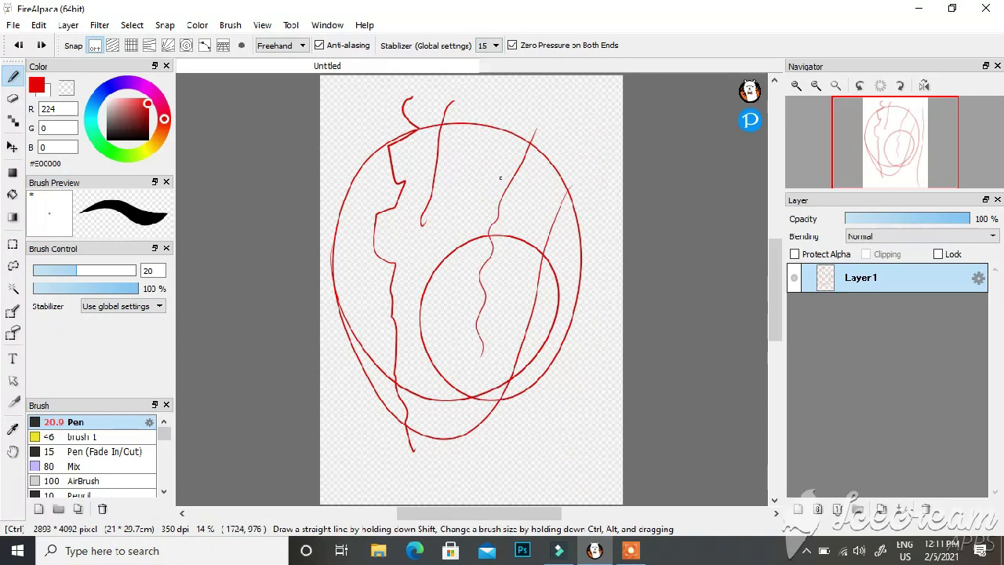
{"action": "key", "text": "ctrl+z"}
{"action": "key", "text": "ctrl+z"}
{"action": "key", "text": "ctrl+z"}
{"action": "key", "text": "ctrl+z"}
{"action": "key", "text": "ctrl+z"}
{"action": "key", "text": "ctrl+z"}
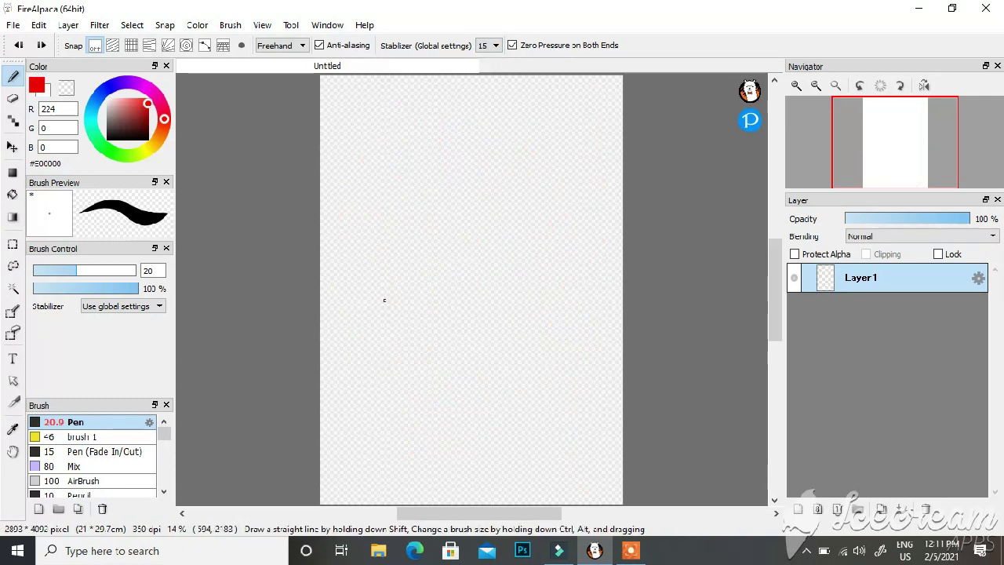
- Look over the global stabilizer values, keep 15, and draw a red test spiral in the upper part of the canvas
{"action": "left_click", "coordinate": [490, 45]}
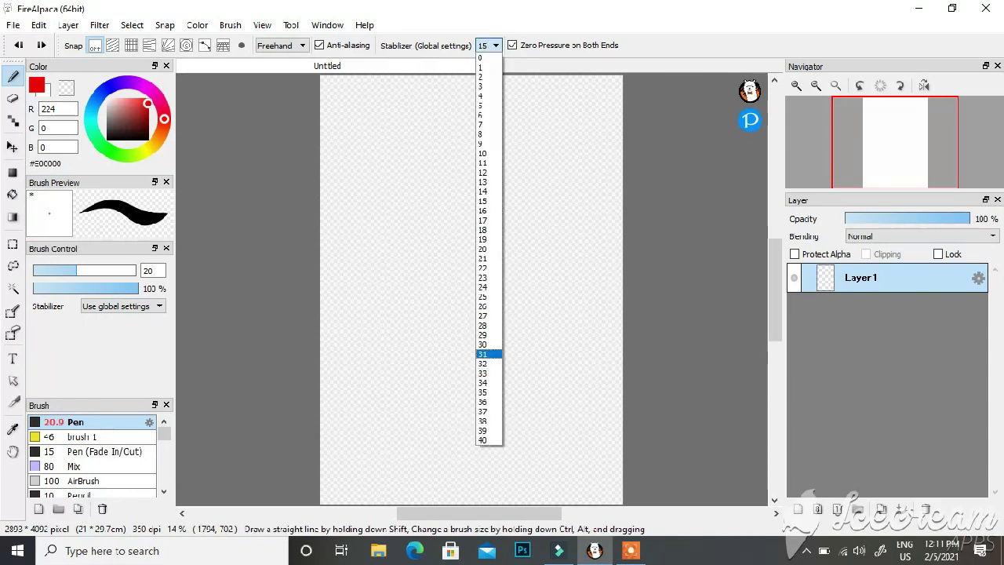
{"action": "left_click", "coordinate": [456, 58]}
{"action": "mouse_move", "coordinate": [420, 120]}
{"action": "left_mouse_down"}
{"action": "mouse_move", "coordinate": [396, 190]}
{"action": "mouse_move", "coordinate": [464, 129]}
{"action": "mouse_move", "coordinate": [405, 142]}
{"action": "left_mouse_up"}
{"action": "left_click_drag", "start_coordinate": [460, 168], "coordinate": [459, 169]}
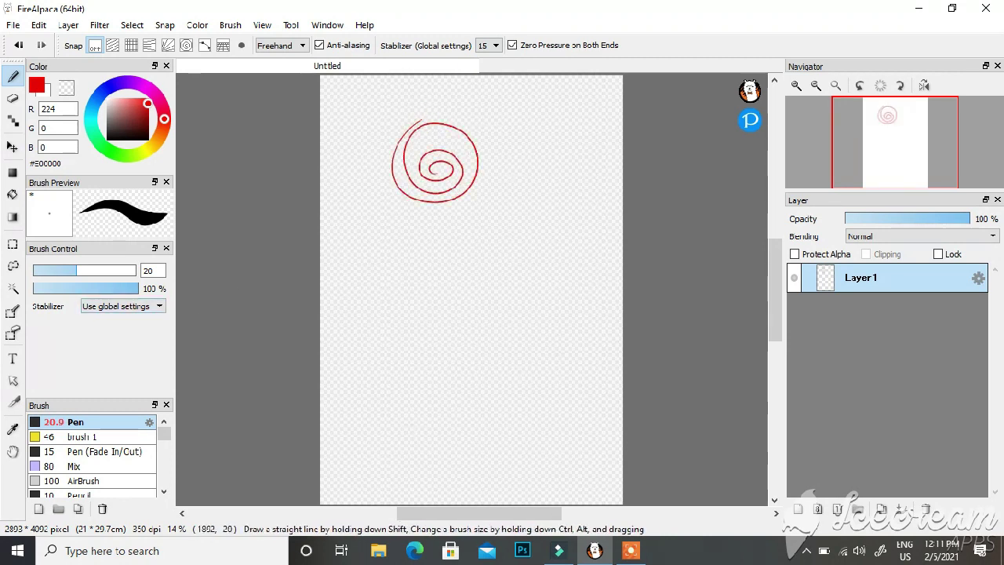
- Show the Pen's own Stabilizer values, keep the global settings, and undo the red spiral
{"action": "left_click", "coordinate": [123, 306]}
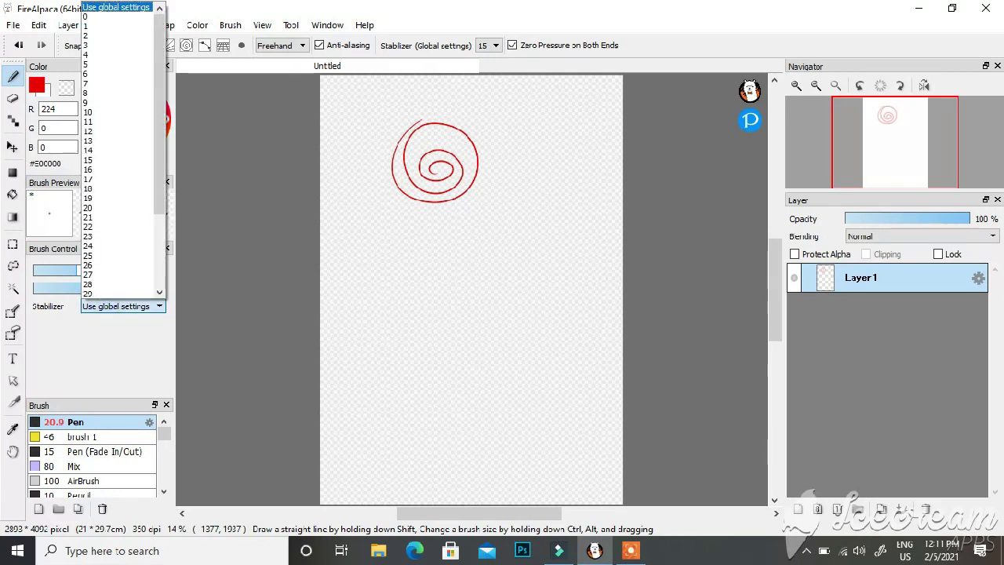
{"action": "left_click", "coordinate": [411, 247]}
{"action": "key", "text": "ctrl+z"}
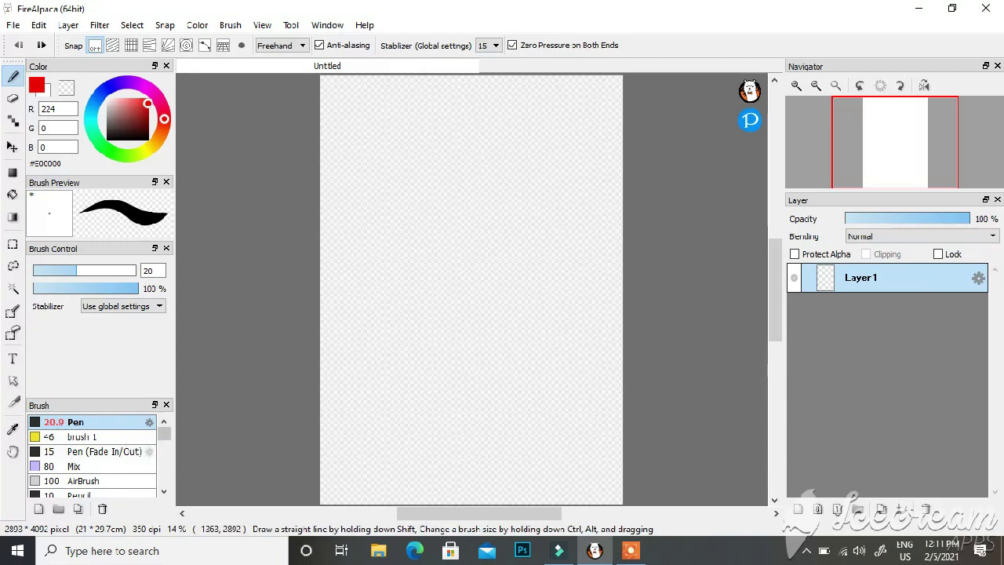
- Try a width of 93 px in the edit settings of brush 1 and discard the change
{"action": "double_click", "coordinate": [94, 437]}
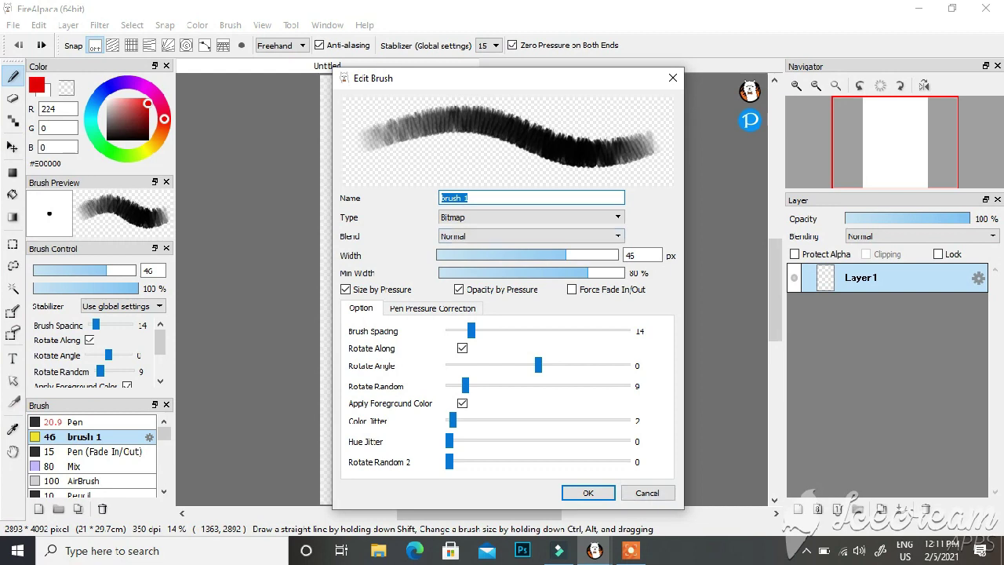
{"action": "left_click", "coordinate": [482, 255]}
{"action": "left_click_drag", "start_coordinate": [482, 255], "coordinate": [597, 255]}
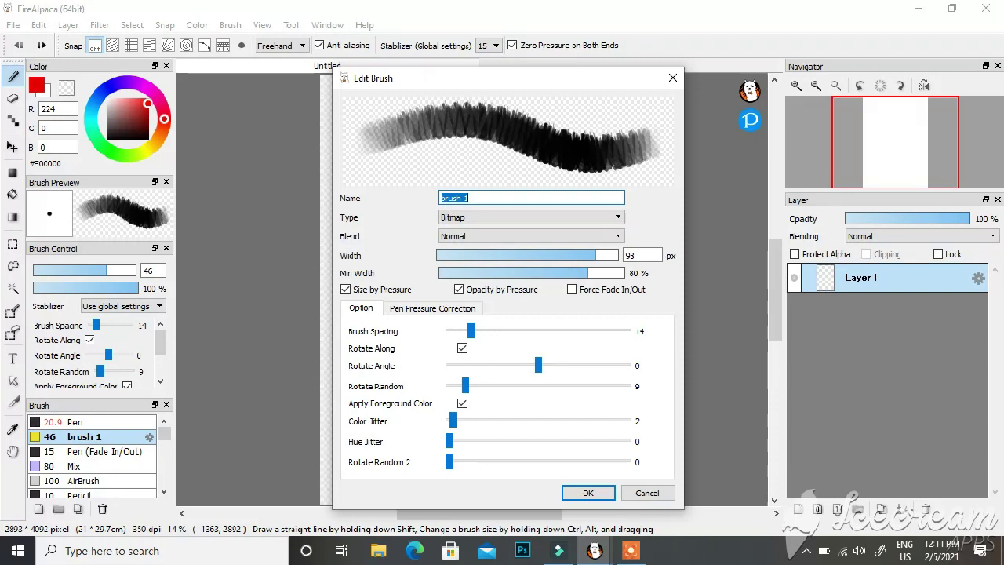
{"action": "left_click", "coordinate": [639, 491]}
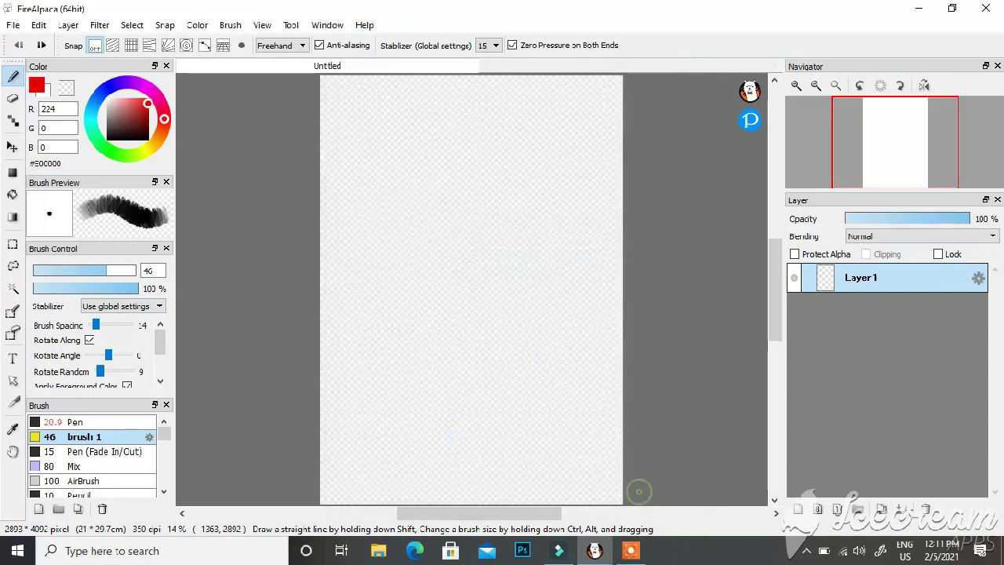
- Show the blend modes in the Pen's edit settings, keep Normal, and accept the settings
{"action": "double_click", "coordinate": [149, 422]}
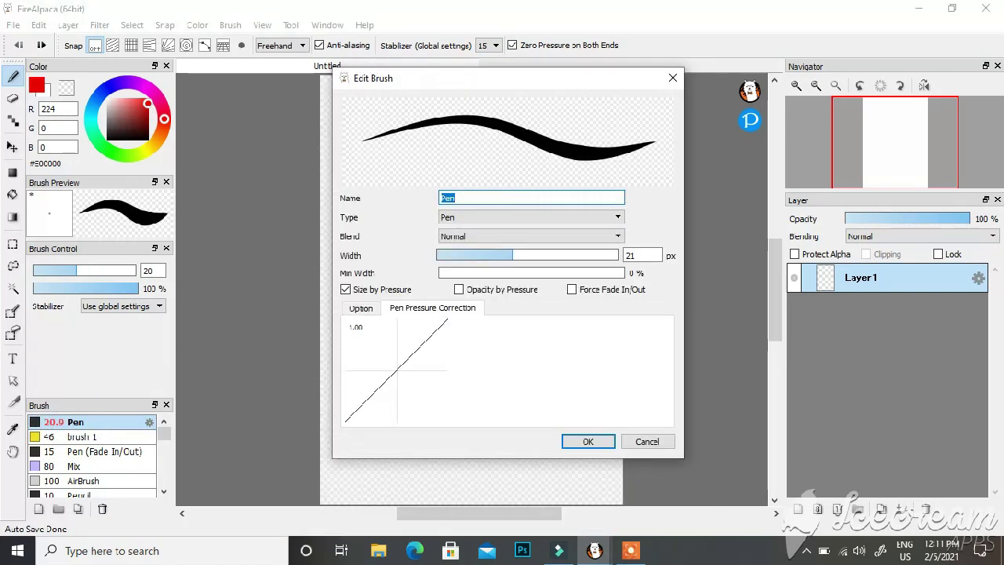
{"action": "left_click", "coordinate": [530, 236]}
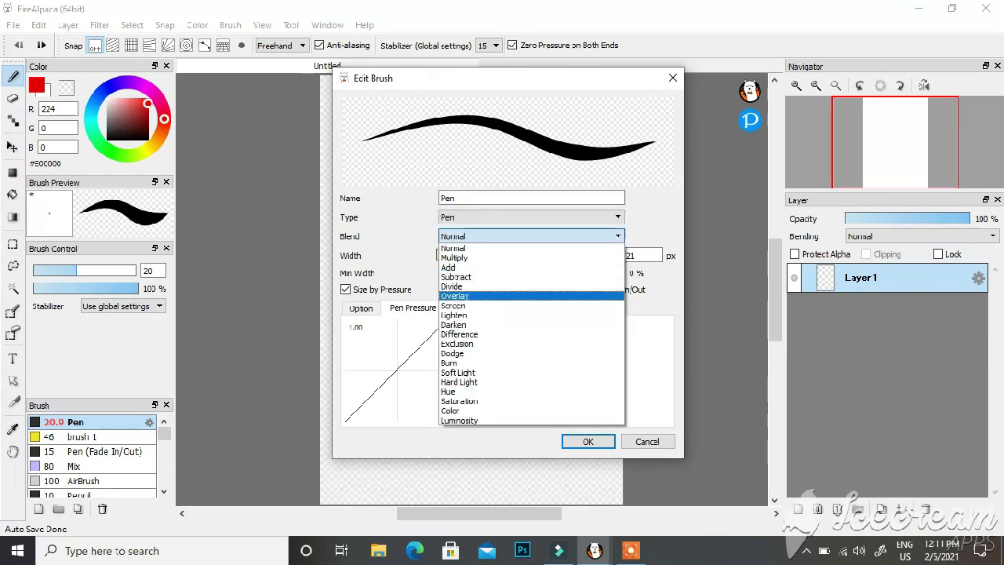
{"action": "left_click", "coordinate": [404, 230]}
{"action": "left_click", "coordinate": [588, 442]}
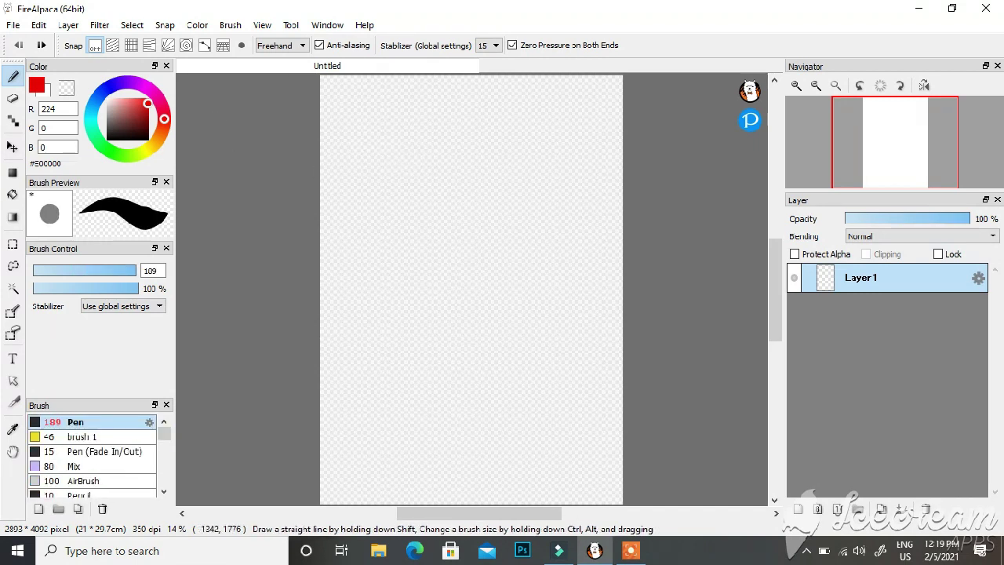
- Paint a thick slanted red patch with the Pen at size 189 and an overlapping blue patch (#000BE0) beside it
{"action": "left_click_drag", "start_coordinate": [430, 136], "coordinate": [358, 287]}
{"action": "left_click", "coordinate": [108, 89]}
{"action": "mouse_move", "coordinate": [461, 178]}
{"action": "left_mouse_down"}
{"action": "mouse_move", "coordinate": [389, 251]}
{"action": "mouse_move", "coordinate": [437, 174]}
{"action": "mouse_move", "coordinate": [367, 306]}
{"action": "mouse_move", "coordinate": [439, 199]}
{"action": "left_mouse_up"}
- Blend the red and blue patches where they meet using the Mix brush at size 169
{"action": "left_click", "coordinate": [86, 466]}
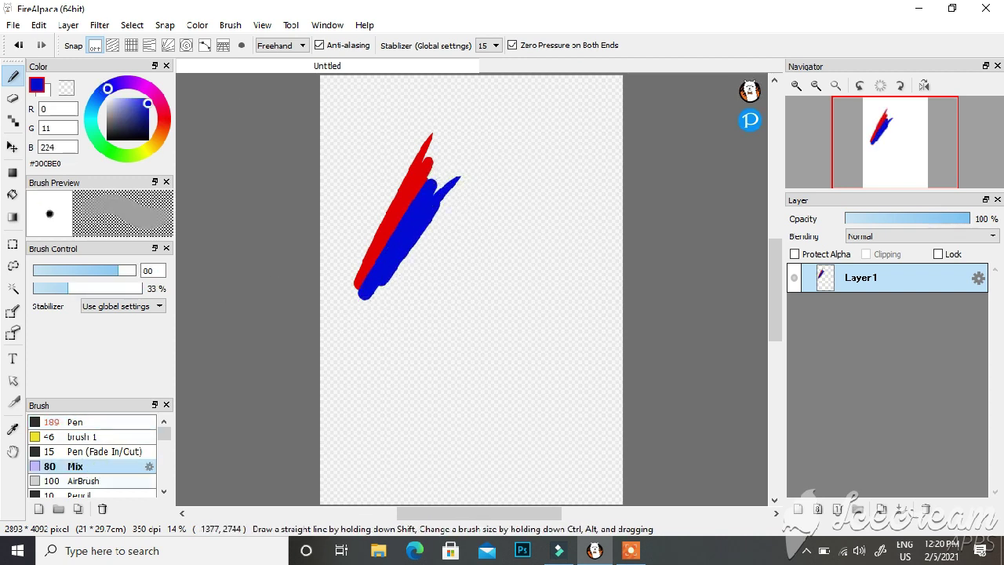
{"action": "left_click_drag", "start_coordinate": [109, 271], "coordinate": [135, 271]}
{"action": "left_click_drag", "start_coordinate": [413, 188], "coordinate": [414, 191]}
{"action": "mouse_move", "coordinate": [375, 258]}
{"action": "left_mouse_down"}
{"action": "mouse_move", "coordinate": [354, 299]}
{"action": "mouse_move", "coordinate": [413, 200]}
{"action": "mouse_move", "coordinate": [376, 279]}
{"action": "left_mouse_up"}
{"action": "left_click_drag", "start_coordinate": [425, 194], "coordinate": [432, 179]}
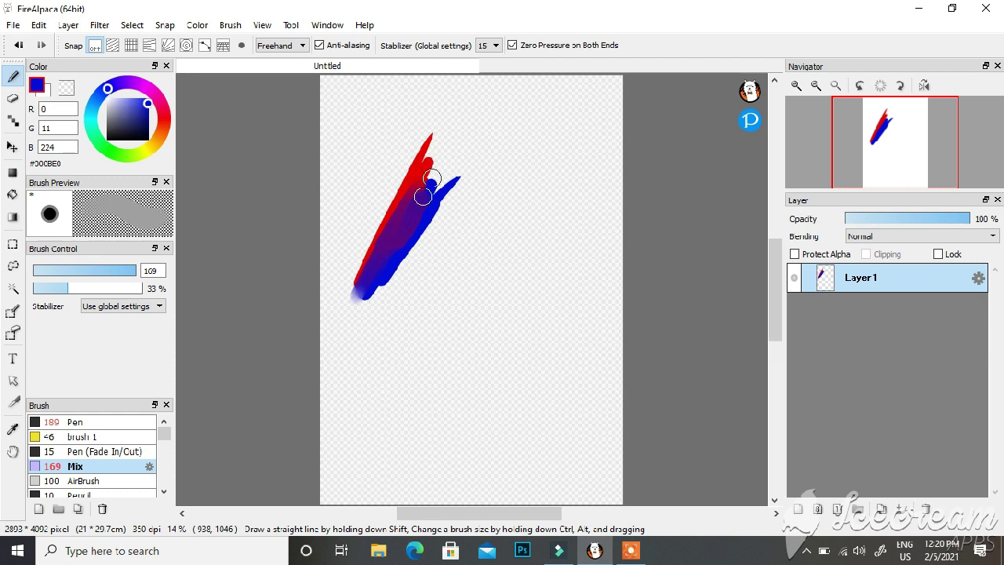
- Smear the red and blue further with long Mix brush strokes down the patch, and switch to the Eraser tool
{"action": "left_click", "coordinate": [797, 86]}
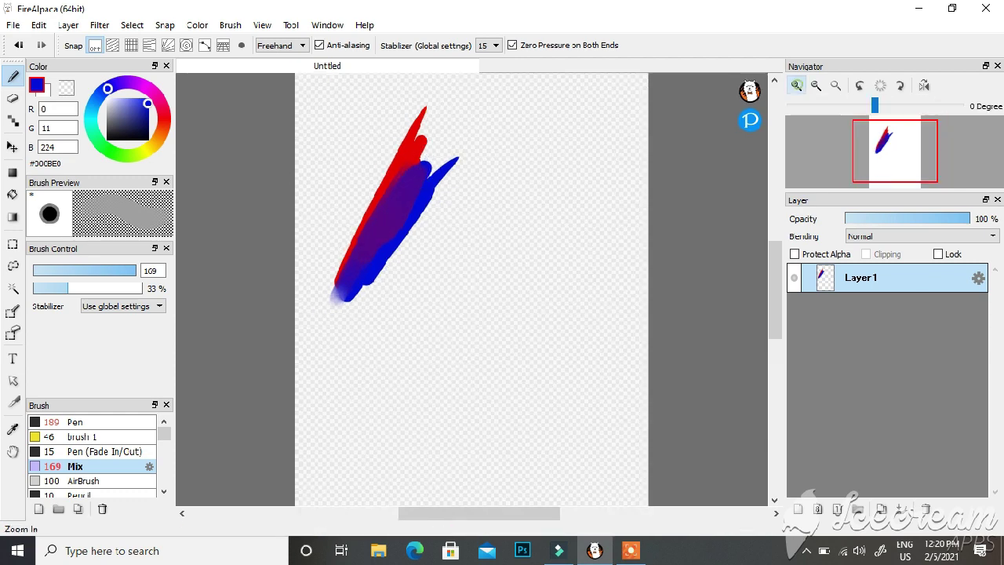
{"action": "left_click", "coordinate": [796, 86]}
{"action": "left_click", "coordinate": [796, 86]}
{"action": "left_click_drag", "start_coordinate": [893, 147], "coordinate": [886, 139]}
{"action": "mouse_move", "coordinate": [448, 233]}
{"action": "left_mouse_down"}
{"action": "mouse_move", "coordinate": [486, 173]}
{"action": "mouse_move", "coordinate": [456, 201]}
{"action": "mouse_move", "coordinate": [541, 144]}
{"action": "mouse_move", "coordinate": [510, 110]}
{"action": "mouse_move", "coordinate": [439, 291]}
{"action": "mouse_move", "coordinate": [453, 296]}
{"action": "mouse_move", "coordinate": [464, 282]}
{"action": "mouse_move", "coordinate": [446, 312]}
{"action": "mouse_move", "coordinate": [503, 152]}
{"action": "mouse_move", "coordinate": [399, 298]}
{"action": "mouse_move", "coordinate": [403, 274]}
{"action": "mouse_move", "coordinate": [473, 179]}
{"action": "mouse_move", "coordinate": [365, 381]}
{"action": "mouse_move", "coordinate": [358, 417]}
{"action": "mouse_move", "coordinate": [370, 412]}
{"action": "mouse_move", "coordinate": [374, 424]}
{"action": "mouse_move", "coordinate": [495, 213]}
{"action": "mouse_move", "coordinate": [399, 423]}
{"action": "mouse_move", "coordinate": [341, 426]}
{"action": "mouse_move", "coordinate": [338, 353]}
{"action": "mouse_move", "coordinate": [411, 204]}
{"action": "mouse_move", "coordinate": [314, 421]}
{"action": "mouse_move", "coordinate": [365, 331]}
{"action": "mouse_move", "coordinate": [370, 347]}
{"action": "mouse_move", "coordinate": [351, 379]}
{"action": "mouse_move", "coordinate": [388, 348]}
{"action": "mouse_move", "coordinate": [367, 412]}
{"action": "left_mouse_up"}
{"action": "left_click", "coordinate": [836, 84]}
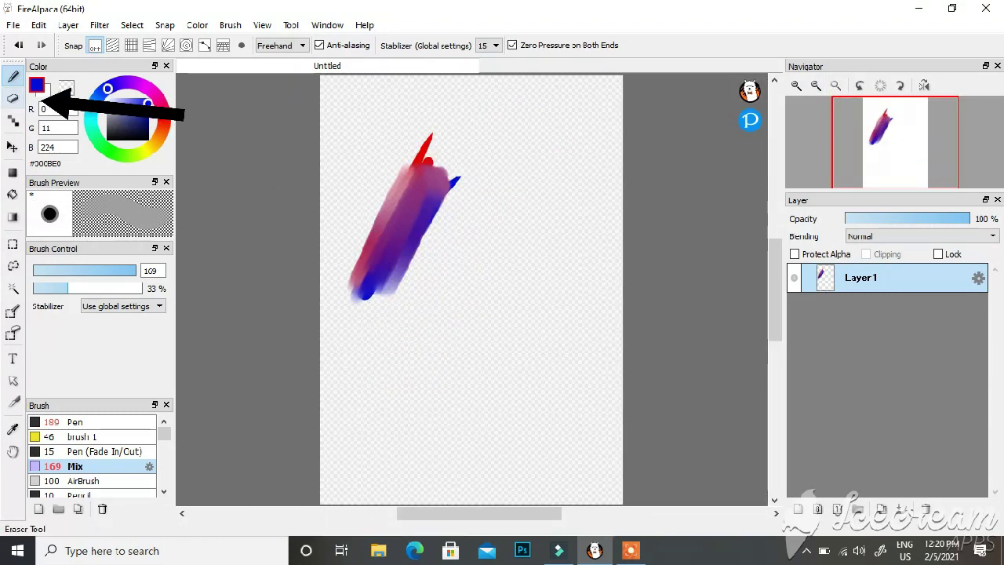
{"action": "left_click", "coordinate": [13, 97]}
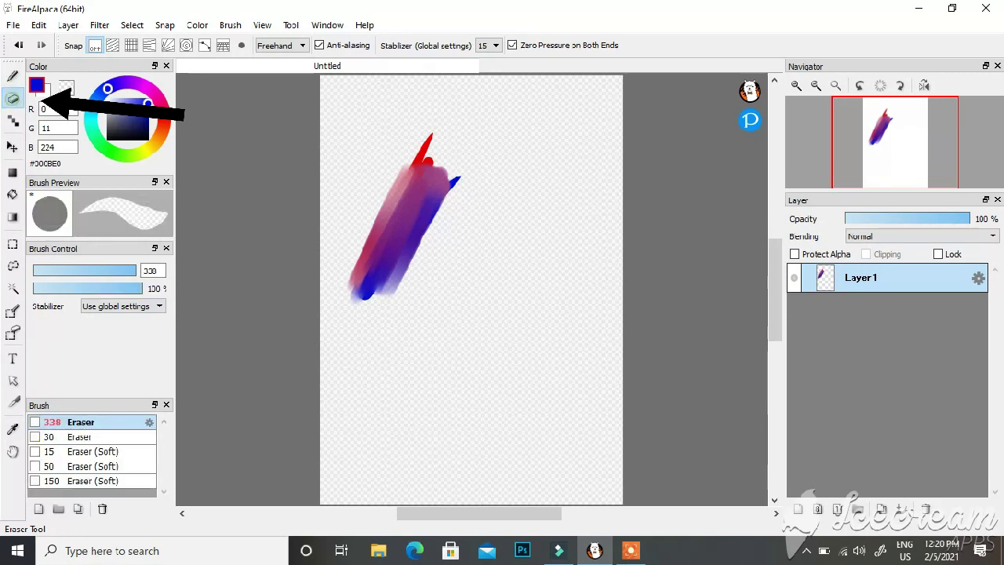
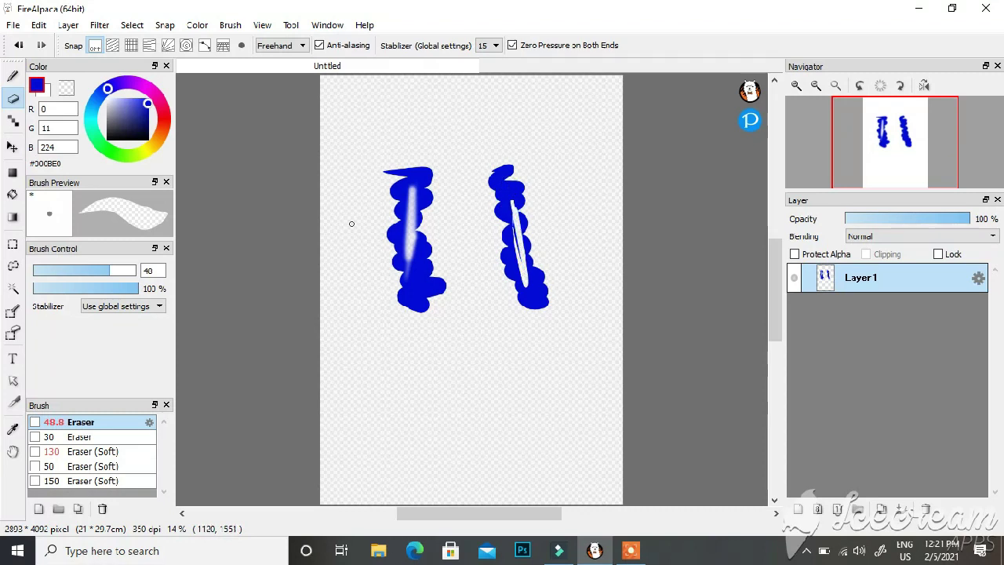
- Fill the empty area around the two erased blue shapes with the same blue using the Bucket tool
{"action": "left_click", "coordinate": [12, 76]}
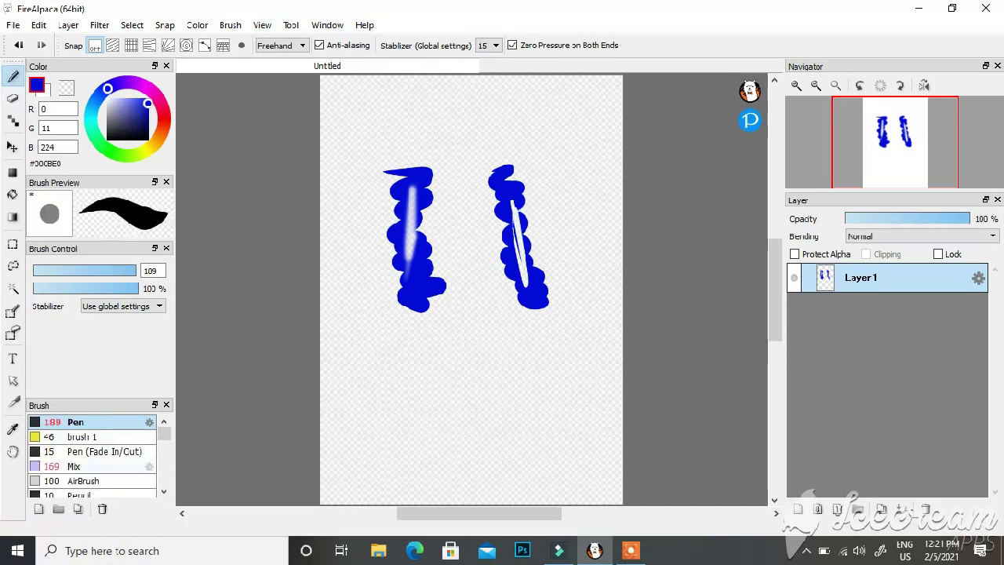
{"action": "left_click", "coordinate": [11, 194]}
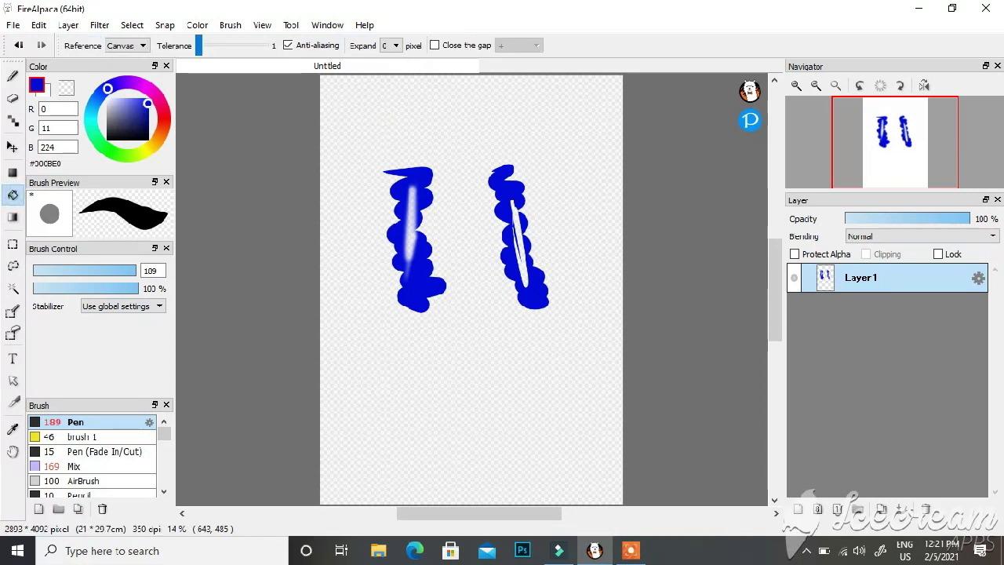
{"action": "left_click", "coordinate": [388, 126]}
- Browse the brush list, preview the Leaf brush, and choose Leaf2 at size 100
{"action": "left_click", "coordinate": [12, 77]}
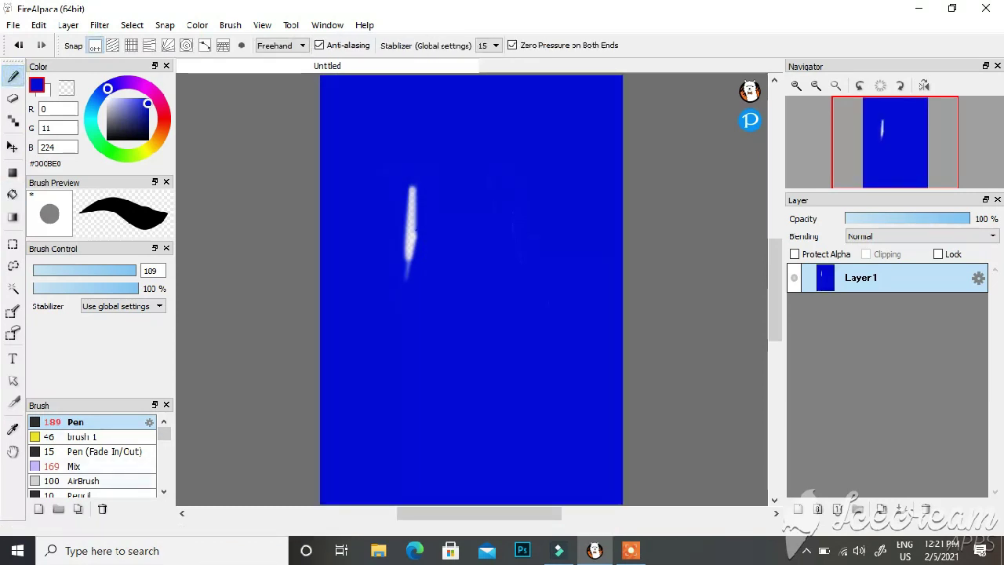
{"action": "scroll", "coordinate": [93, 455], "scroll_direction": "down", "scroll_amount": 10}
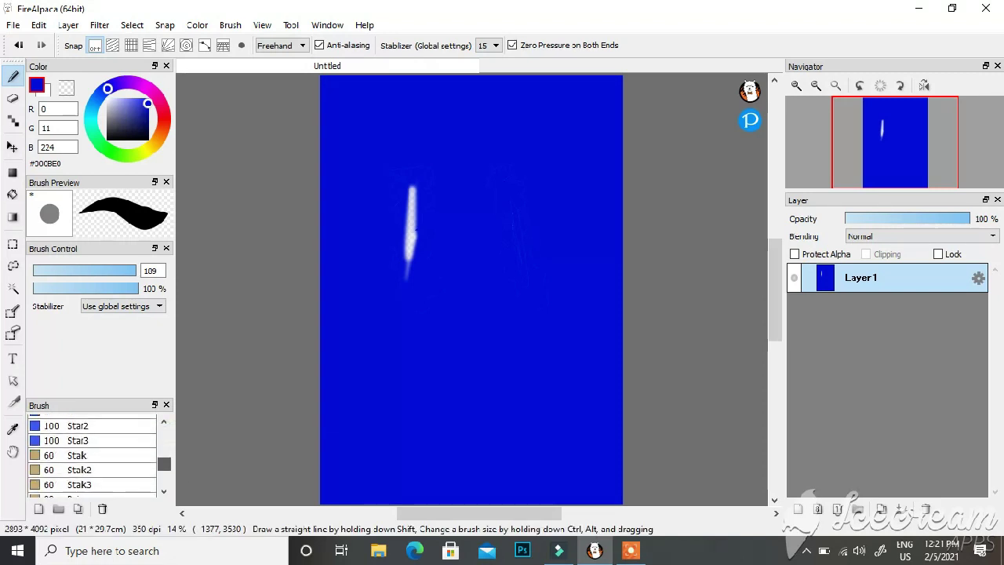
{"action": "scroll", "coordinate": [93, 455], "scroll_direction": "down", "scroll_amount": 3}
{"action": "scroll", "coordinate": [93, 455], "scroll_direction": "up", "scroll_amount": 6}
{"action": "scroll", "coordinate": [93, 455], "scroll_direction": "up", "scroll_amount": 1}
{"action": "left_click", "coordinate": [95, 456]}
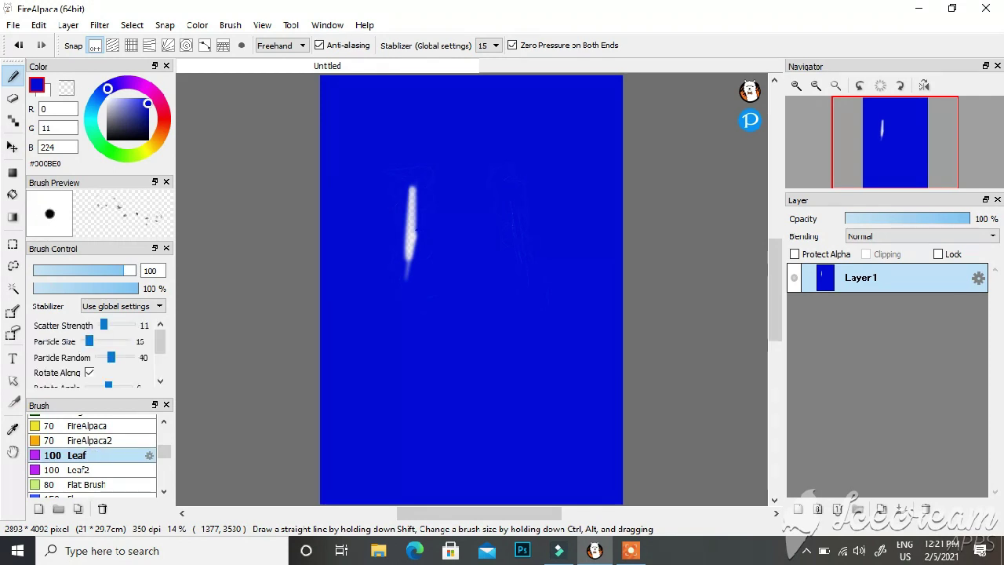
{"action": "left_click", "coordinate": [94, 470]}
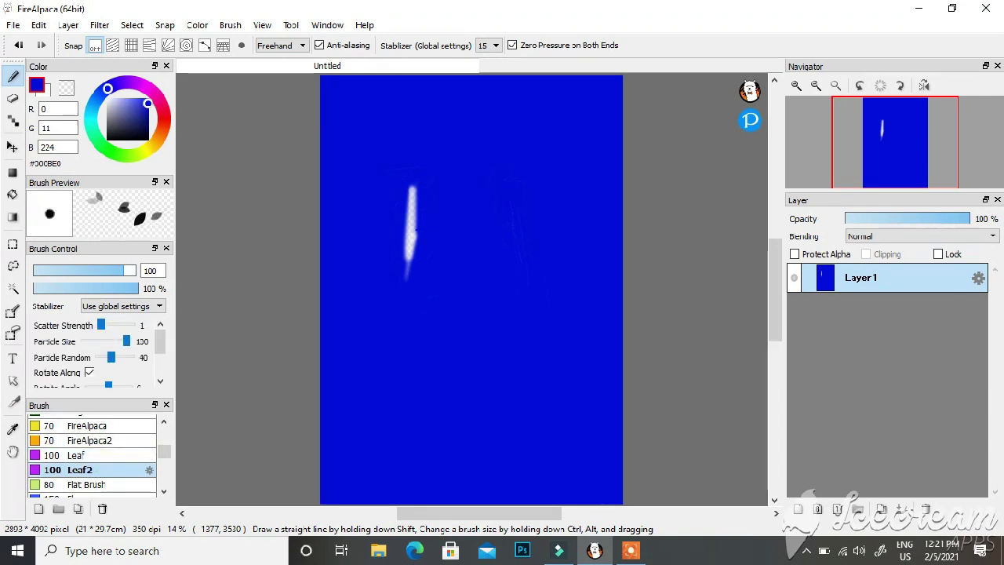
- With the transparent colour active, paint a trail of small leaves at size 100 and large scattered leaves at size 918
{"action": "mouse_move", "coordinate": [47, 66]}
{"action": "left_mouse_down"}
{"action": "mouse_move", "coordinate": [76, 81]}
{"action": "mouse_move", "coordinate": [203, 101]}
{"action": "left_mouse_up"}
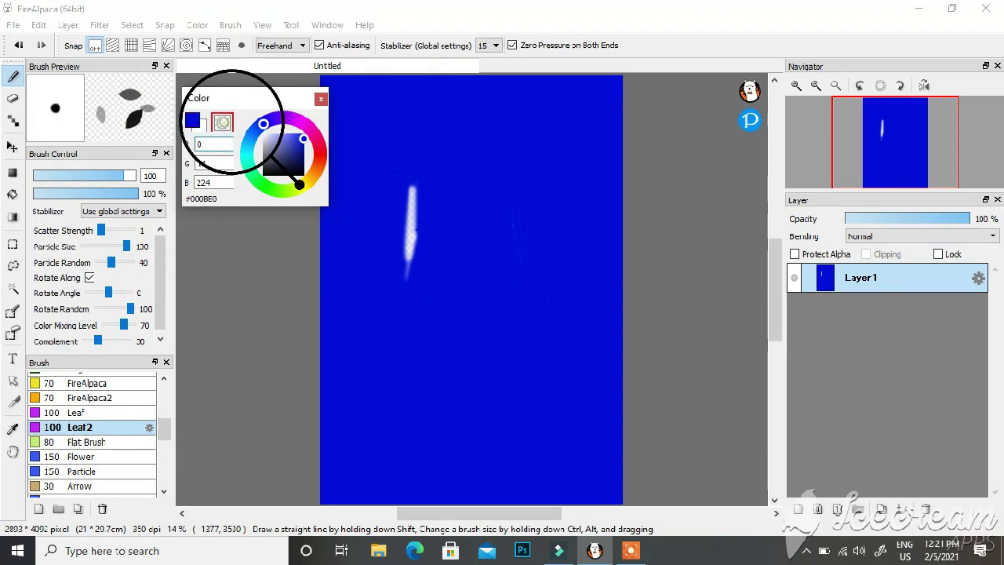
{"action": "mouse_move", "coordinate": [206, 99]}
{"action": "left_mouse_down"}
{"action": "mouse_move", "coordinate": [87, 68]}
{"action": "mouse_move", "coordinate": [65, 74]}
{"action": "left_mouse_up"}
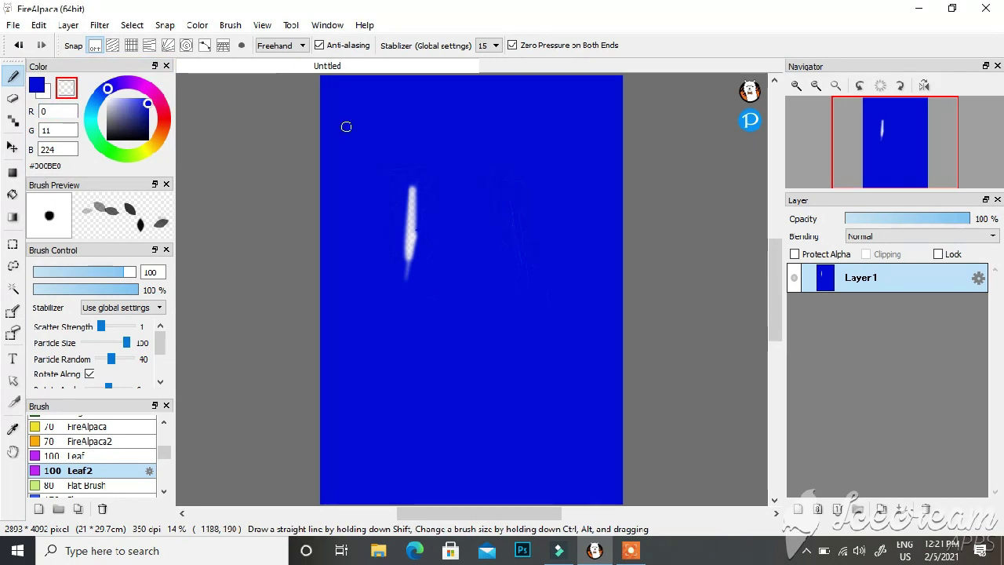
{"action": "mouse_move", "coordinate": [361, 252]}
{"action": "left_mouse_down"}
{"action": "mouse_move", "coordinate": [361, 349]}
{"action": "mouse_move", "coordinate": [379, 426]}
{"action": "left_mouse_up"}
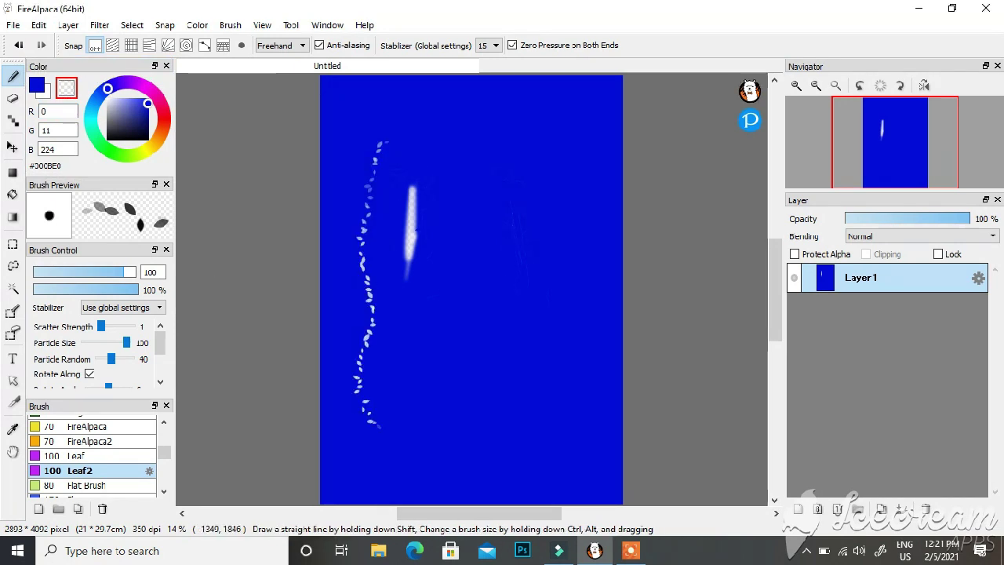
{"action": "mouse_move", "coordinate": [511, 197]}
{"action": "left_mouse_down"}
{"action": "mouse_move", "coordinate": [509, 262]}
{"action": "mouse_move", "coordinate": [468, 294]}
{"action": "mouse_move", "coordinate": [445, 351]}
{"action": "mouse_move", "coordinate": [473, 411]}
{"action": "mouse_move", "coordinate": [457, 448]}
{"action": "mouse_move", "coordinate": [516, 478]}
{"action": "mouse_move", "coordinate": [589, 476]}
{"action": "mouse_move", "coordinate": [609, 410]}
{"action": "mouse_move", "coordinate": [605, 203]}
{"action": "mouse_move", "coordinate": [574, 116]}
{"action": "mouse_move", "coordinate": [457, 102]}
{"action": "mouse_move", "coordinate": [353, 119]}
{"action": "mouse_move", "coordinate": [335, 160]}
{"action": "mouse_move", "coordinate": [351, 223]}
{"action": "mouse_move", "coordinate": [337, 367]}
{"action": "mouse_move", "coordinate": [353, 484]}
{"action": "mouse_move", "coordinate": [317, 432]}
{"action": "left_mouse_up"}
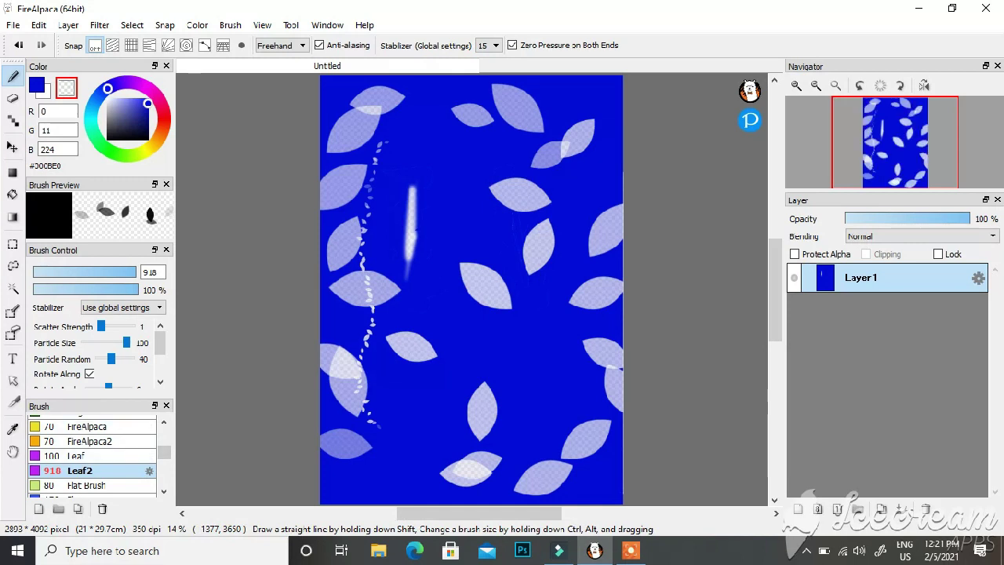
- Choose the Star2 brush and paint transparent stars, a small trail at size 100 and large scattered ones at size 833
{"action": "left_click", "coordinate": [13, 96]}
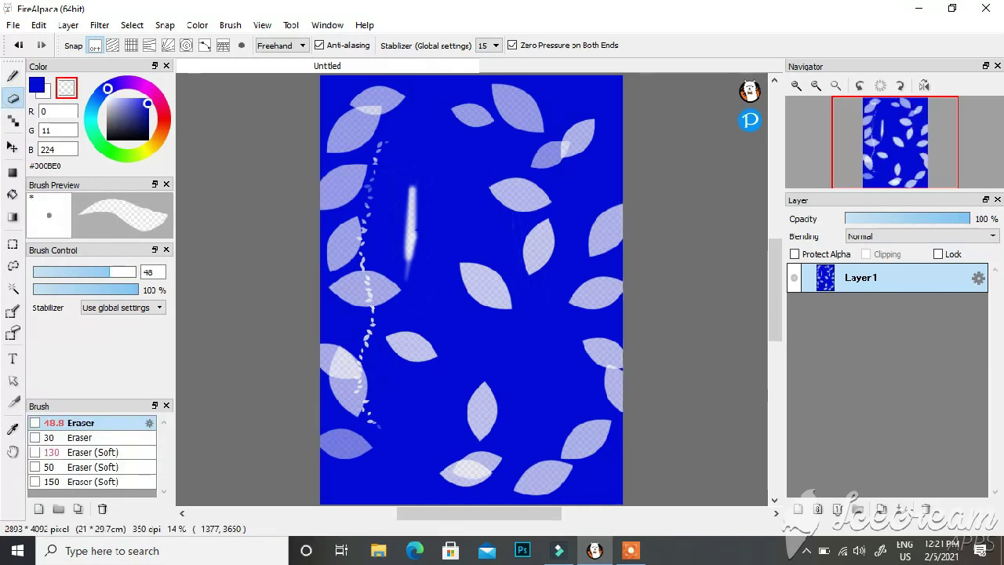
{"action": "left_click", "coordinate": [14, 75]}
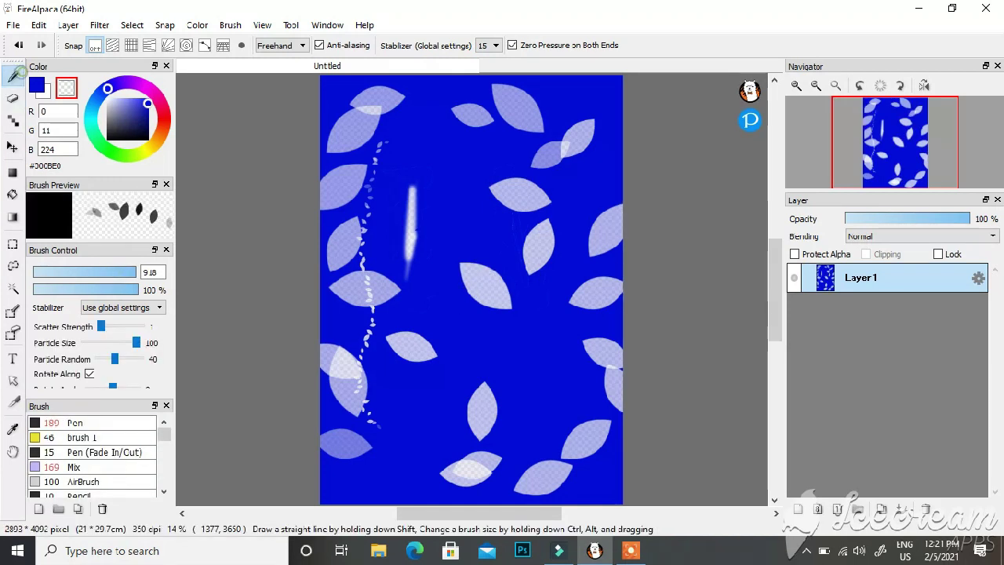
{"action": "scroll", "coordinate": [162, 434], "scroll_direction": "down", "scroll_amount": 5}
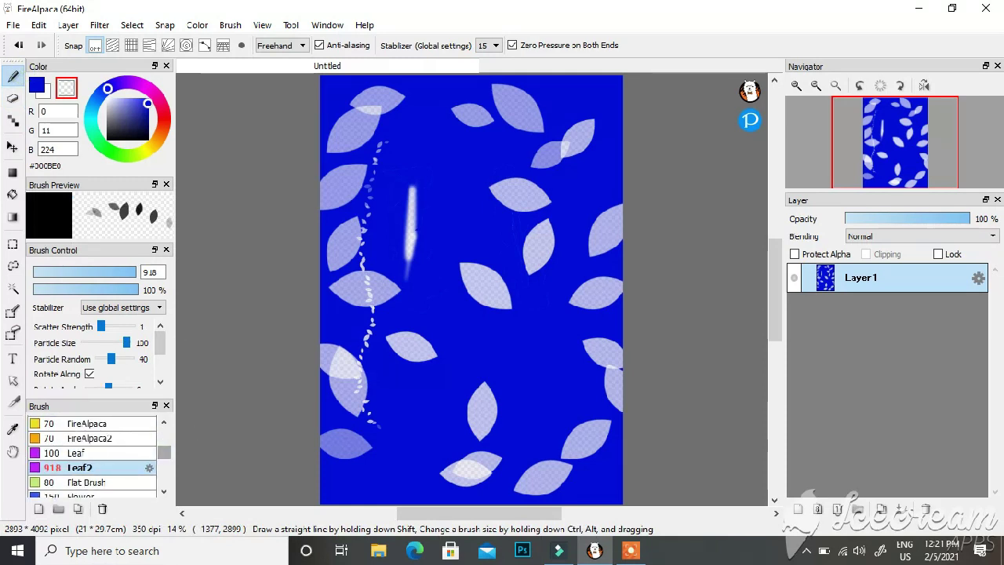
{"action": "scroll", "coordinate": [165, 452], "scroll_direction": "down", "scroll_amount": 3}
{"action": "scroll", "coordinate": [92, 455], "scroll_direction": "down", "scroll_amount": 10}
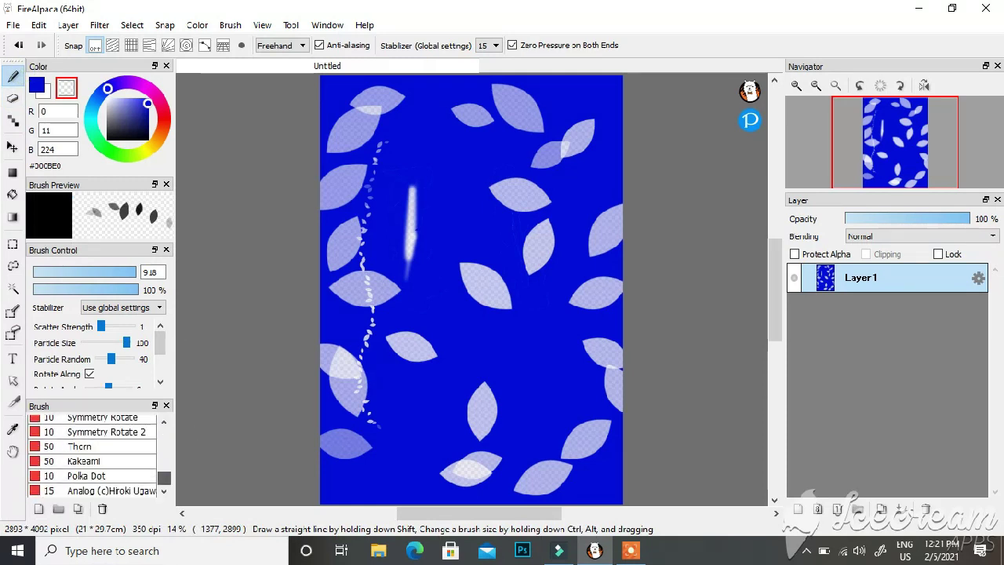
{"action": "scroll", "coordinate": [79, 455], "scroll_direction": "up", "scroll_amount": 1}
{"action": "left_click", "coordinate": [78, 460]}
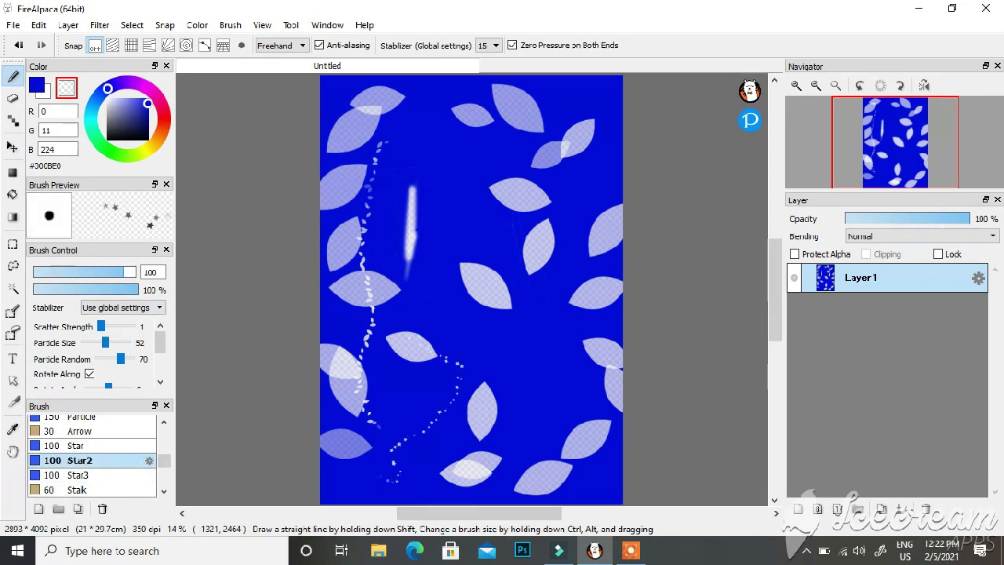
{"action": "left_click", "coordinate": [134, 272]}
{"action": "mouse_move", "coordinate": [502, 314]}
{"action": "left_mouse_down"}
{"action": "mouse_move", "coordinate": [558, 395]}
{"action": "mouse_move", "coordinate": [573, 382]}
{"action": "mouse_move", "coordinate": [509, 191]}
{"action": "mouse_move", "coordinate": [390, 161]}
{"action": "mouse_move", "coordinate": [368, 224]}
{"action": "mouse_move", "coordinate": [365, 326]}
{"action": "mouse_move", "coordinate": [408, 443]}
{"action": "mouse_move", "coordinate": [437, 482]}
{"action": "mouse_move", "coordinate": [577, 437]}
{"action": "mouse_move", "coordinate": [503, 363]}
{"action": "left_mouse_up"}
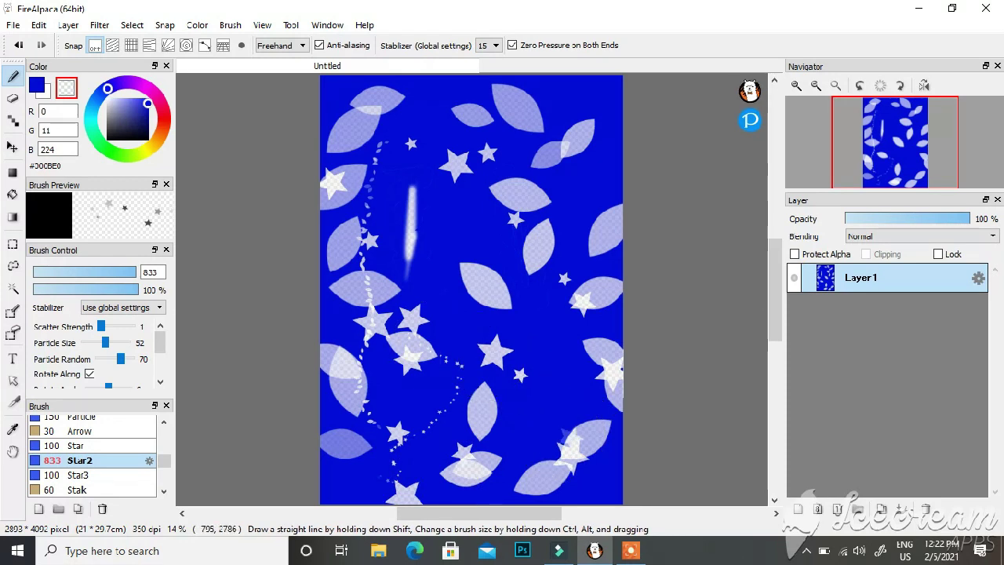
- Erase the entire canvas with the Eraser enlarged to size 1744
{"action": "left_click", "coordinate": [12, 99]}
{"action": "left_click_drag", "start_coordinate": [118, 272], "coordinate": [135, 273]}
{"action": "mouse_move", "coordinate": [334, 127]}
{"action": "left_mouse_down"}
{"action": "mouse_move", "coordinate": [524, 128]}
{"action": "mouse_move", "coordinate": [605, 217]}
{"action": "mouse_move", "coordinate": [600, 439]}
{"action": "mouse_move", "coordinate": [561, 483]}
{"action": "mouse_move", "coordinate": [405, 482]}
{"action": "mouse_move", "coordinate": [291, 448]}
{"action": "mouse_move", "coordinate": [331, 287]}
{"action": "mouse_move", "coordinate": [348, 93]}
{"action": "mouse_move", "coordinate": [335, 93]}
{"action": "mouse_move", "coordinate": [614, 112]}
{"action": "mouse_move", "coordinate": [604, 130]}
{"action": "left_mouse_up"}
{"action": "mouse_move", "coordinate": [432, 262]}
{"action": "left_mouse_down"}
{"action": "mouse_move", "coordinate": [435, 491]}
{"action": "mouse_move", "coordinate": [468, 496]}
{"action": "mouse_move", "coordinate": [492, 467]}
{"action": "mouse_move", "coordinate": [531, 314]}
{"action": "mouse_move", "coordinate": [535, 226]}
{"action": "mouse_move", "coordinate": [498, 436]}
{"action": "mouse_move", "coordinate": [313, 425]}
{"action": "left_mouse_up"}
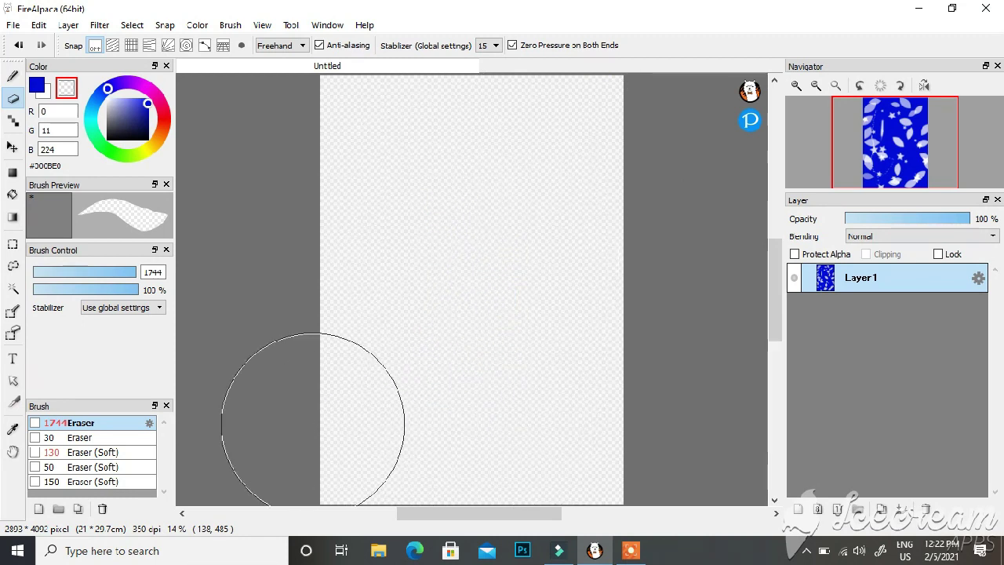
- Show the Eraser's edit settings and close them without changes
{"action": "left_click", "coordinate": [149, 423]}
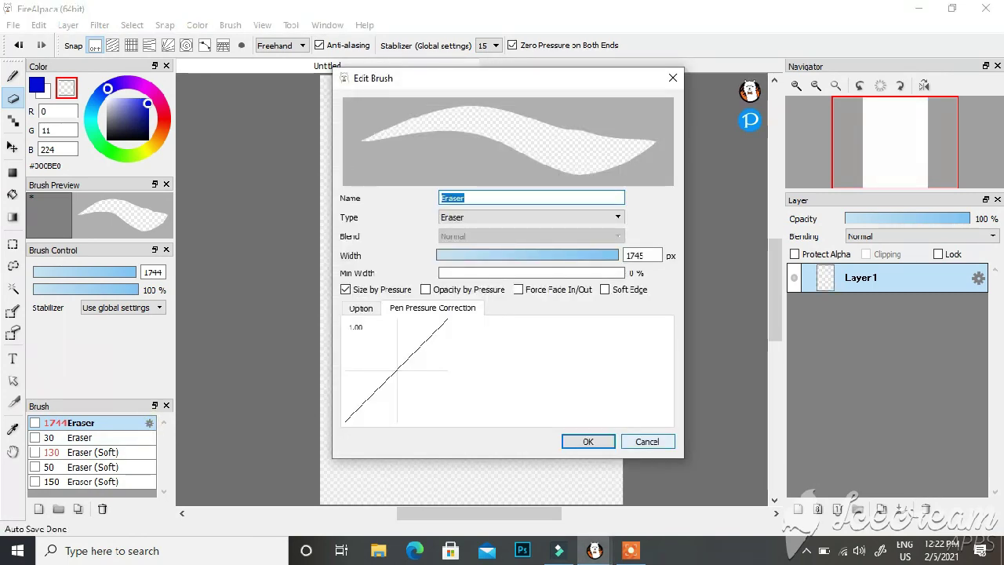
{"action": "left_click", "coordinate": [647, 441]}
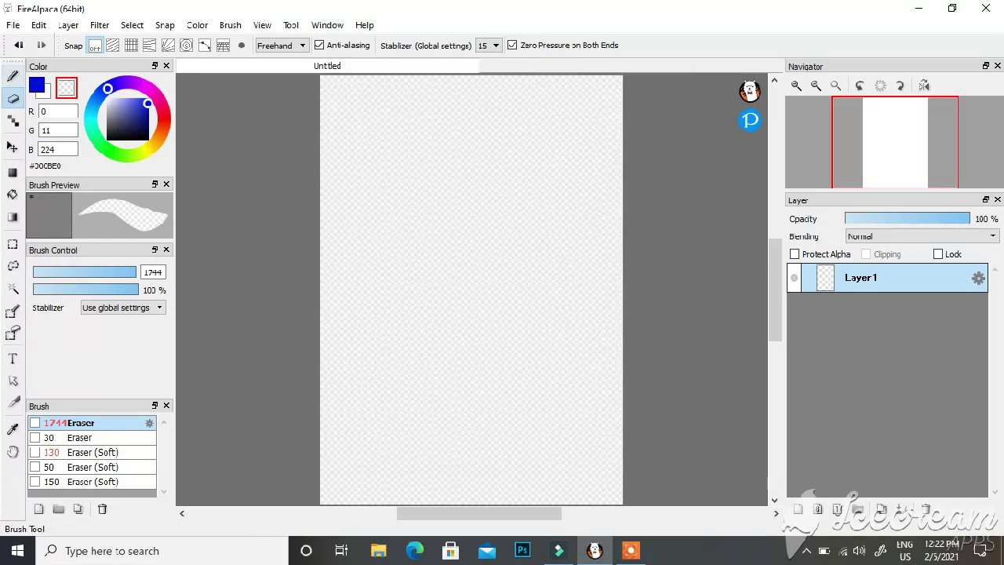
- Switch back to the Brush tool, choose the Pen brush and set its size to 30
{"action": "left_click", "coordinate": [12, 76]}
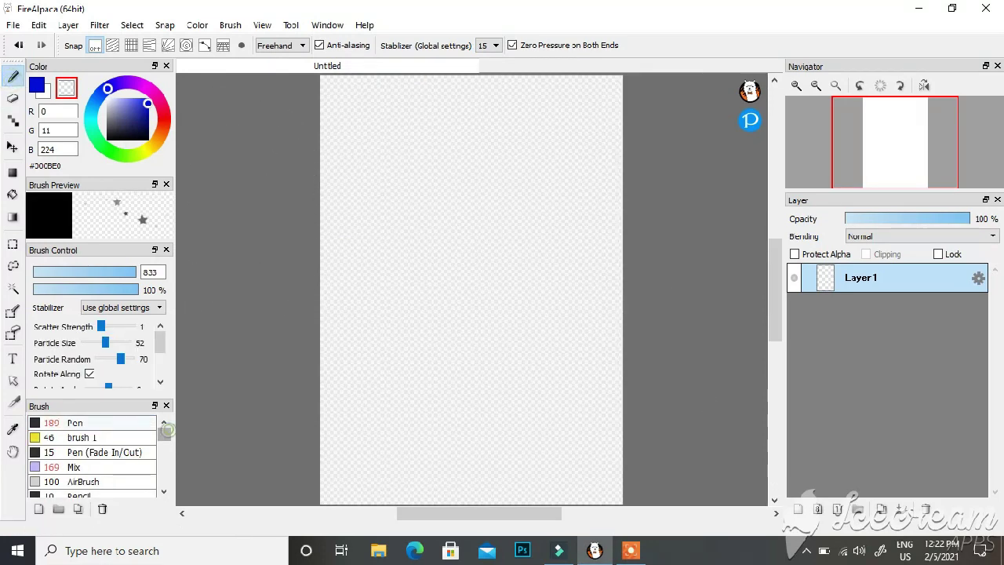
{"action": "left_click", "coordinate": [123, 420]}
{"action": "left_click_drag", "start_coordinate": [125, 272], "coordinate": [90, 273]}
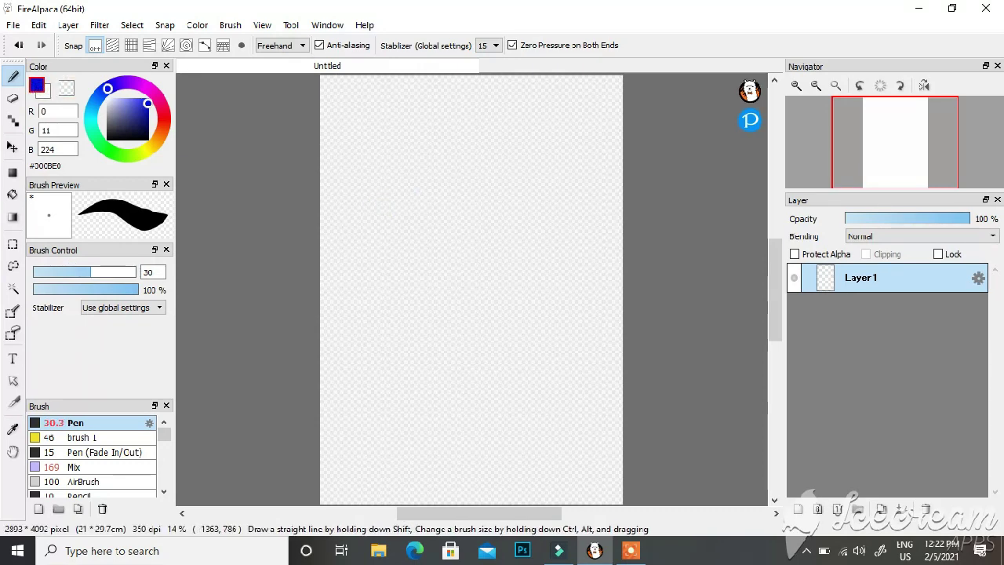
- Undock the Color panel and enlarge it as a floating window over the canvas
{"action": "left_click_drag", "start_coordinate": [111, 67], "coordinate": [432, 140]}
{"action": "left_click_drag", "start_coordinate": [498, 253], "coordinate": [608, 375]}
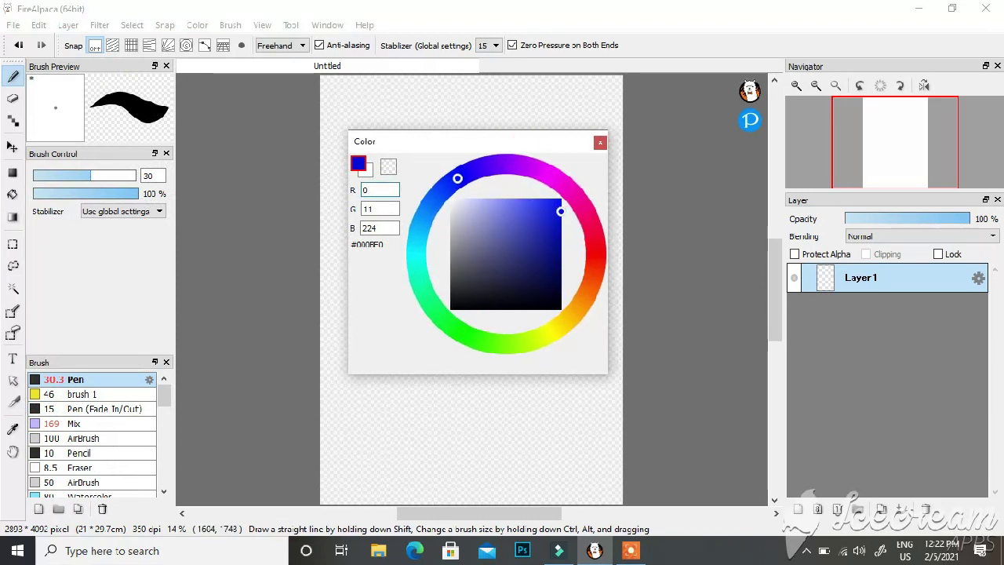
{"action": "mouse_move", "coordinate": [463, 141]}
{"action": "left_mouse_down"}
{"action": "mouse_move", "coordinate": [440, 140]}
{"action": "mouse_move", "coordinate": [459, 153]}
{"action": "left_mouse_up"}
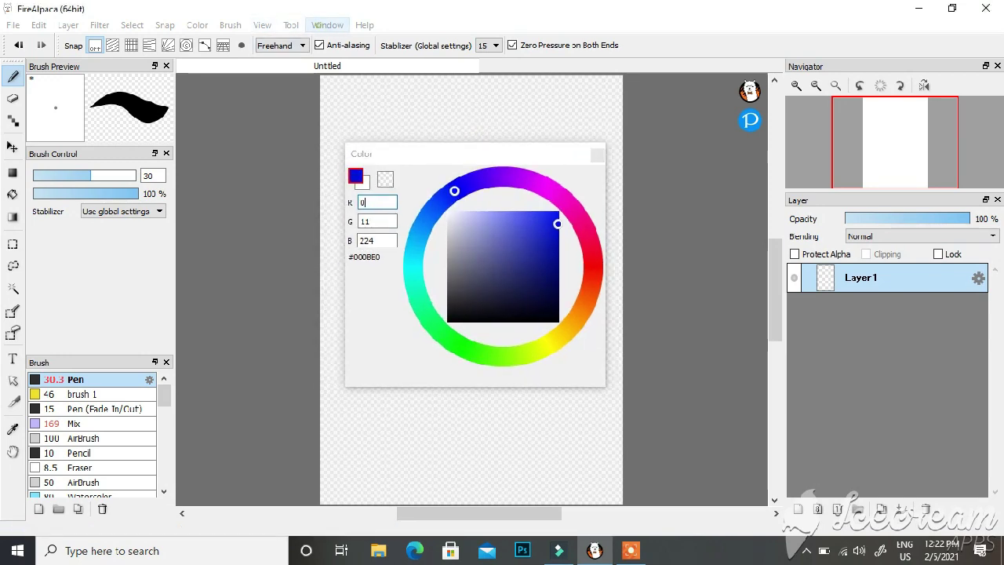
- Switch the colour picker to the Color Bar and back to the Color Wheel, and pick blue #0000E1 on the wheel
{"action": "left_click", "coordinate": [328, 25]}
{"action": "left_click", "coordinate": [327, 25]}
{"action": "left_click", "coordinate": [327, 25]}
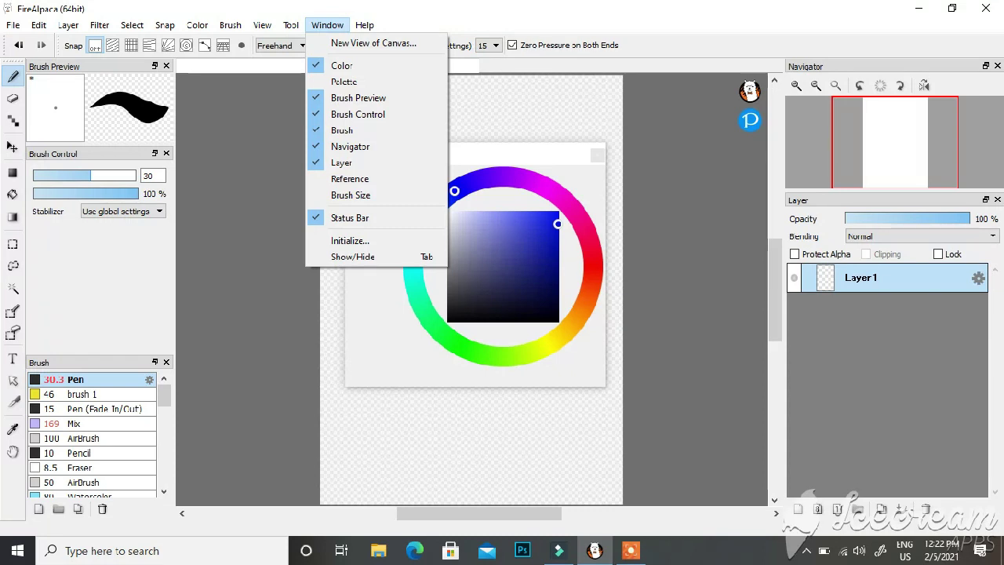
{"action": "mouse_move", "coordinate": [197, 25]}
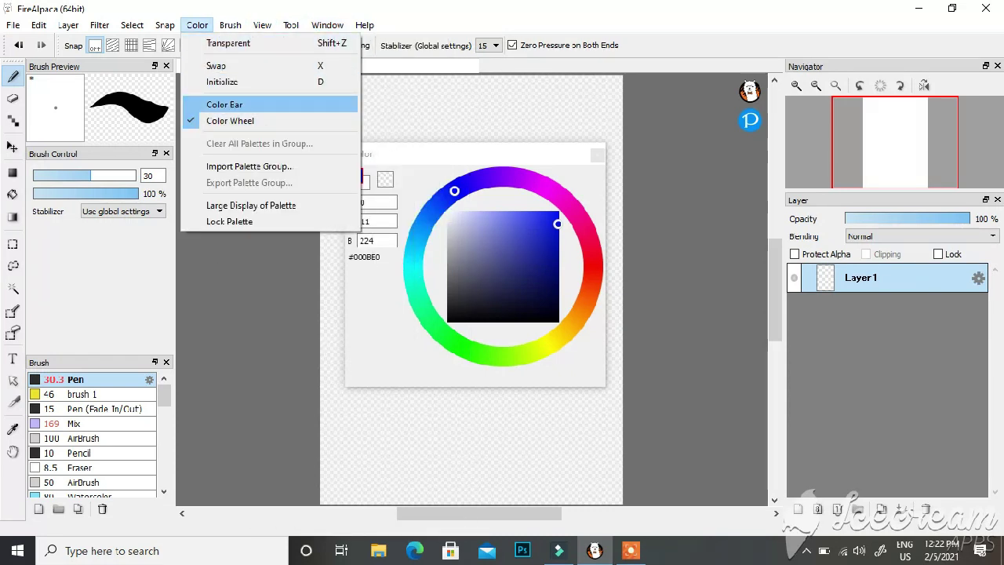
{"action": "left_click", "coordinate": [224, 105]}
{"action": "left_click", "coordinate": [197, 25]}
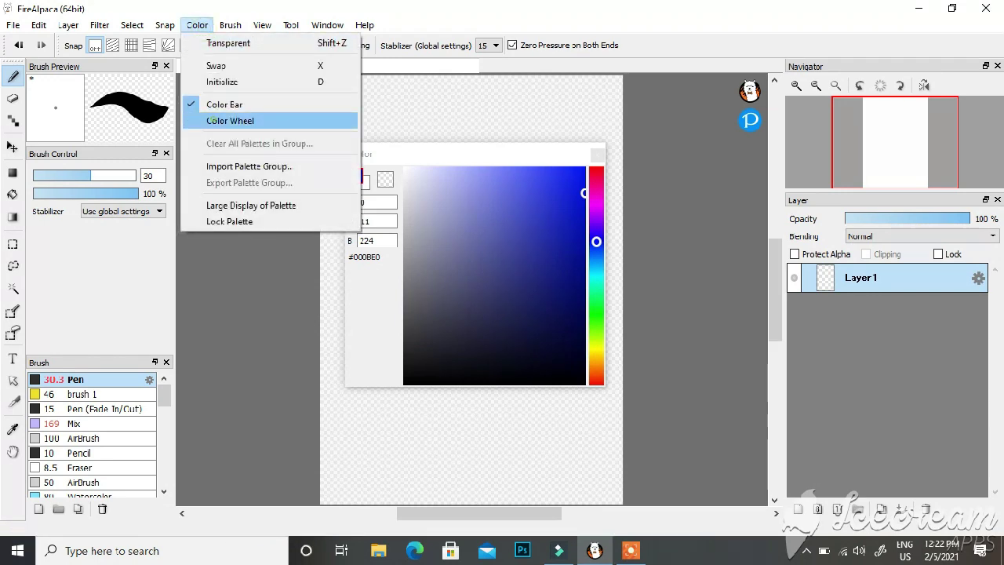
{"action": "left_click", "coordinate": [225, 120]}
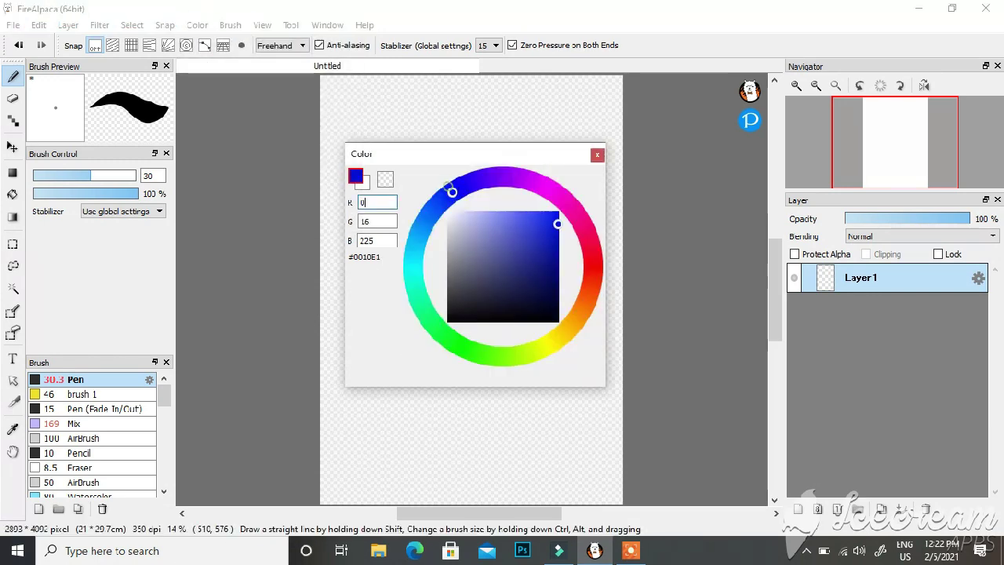
{"action": "left_click", "coordinate": [552, 345]}
{"action": "left_click", "coordinate": [457, 188]}
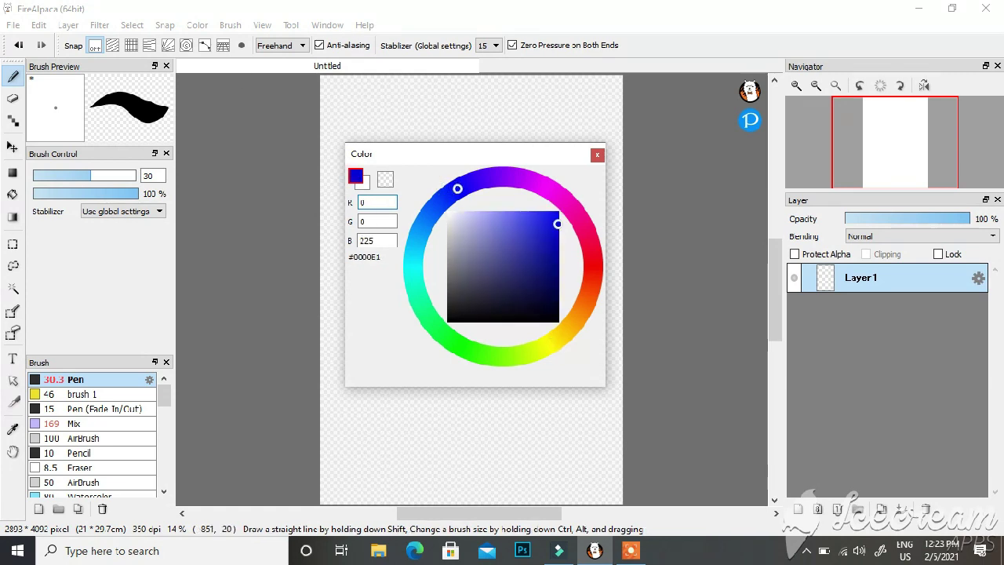
- Using the Color Bar picker, set the background colour to yellow #FCFF00 and the foreground colour to red #FF0000
{"action": "left_click", "coordinate": [197, 25]}
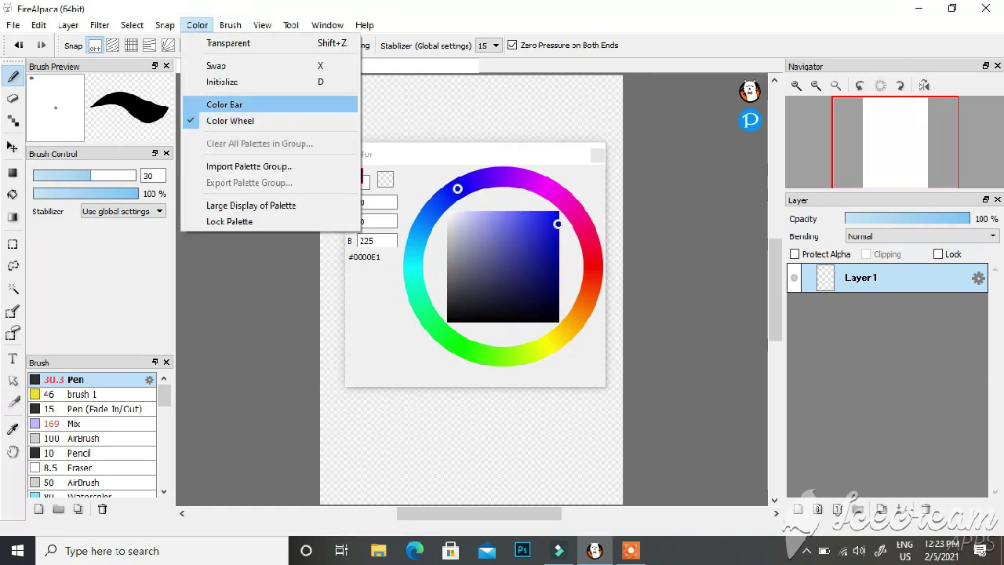
{"action": "left_click", "coordinate": [225, 104]}
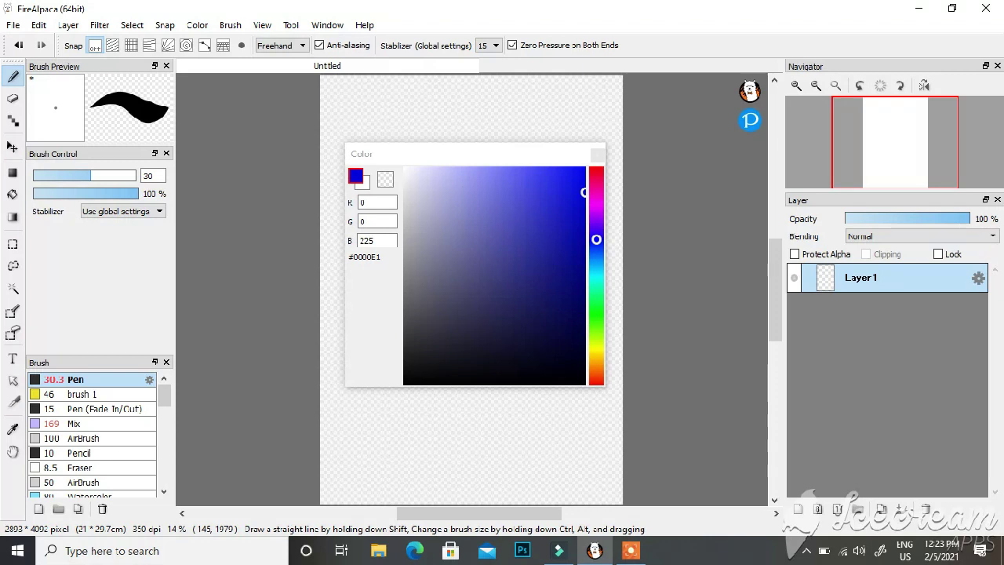
{"action": "mouse_move", "coordinate": [549, 194]}
{"action": "left_mouse_down"}
{"action": "mouse_move", "coordinate": [520, 221]}
{"action": "mouse_move", "coordinate": [548, 223]}
{"action": "left_mouse_up"}
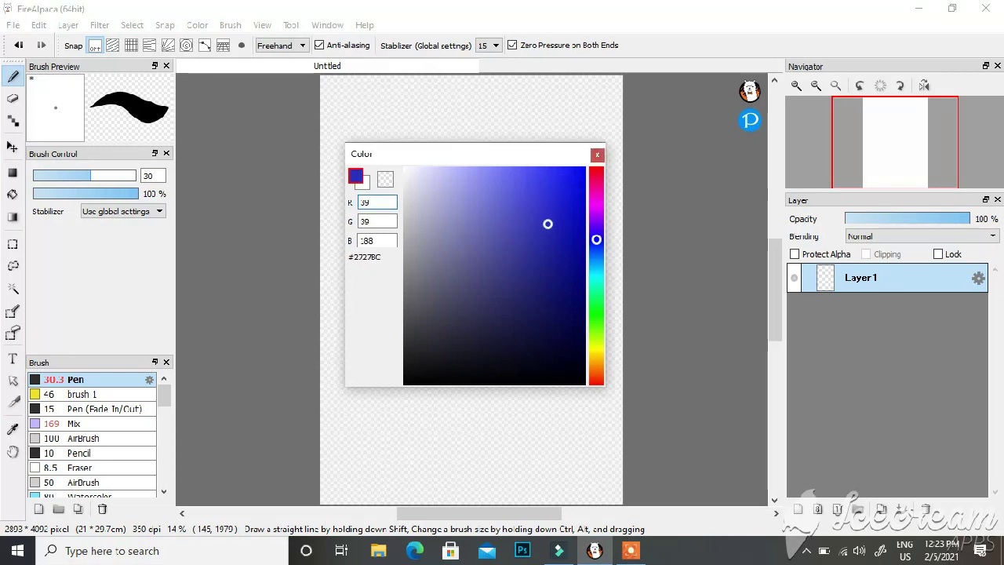
{"action": "left_click", "coordinate": [597, 347]}
{"action": "left_click", "coordinate": [584, 168]}
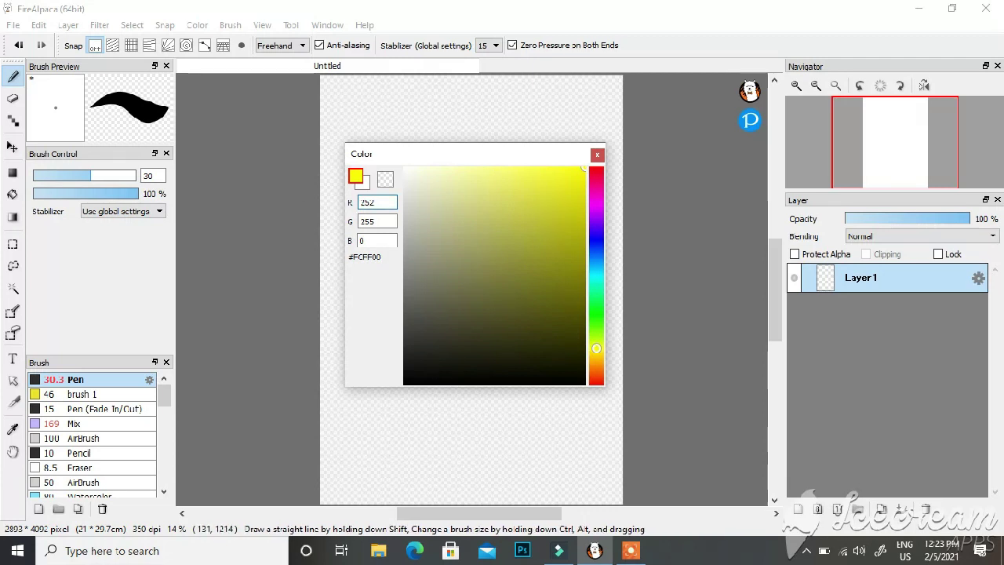
{"action": "key", "text": "x"}
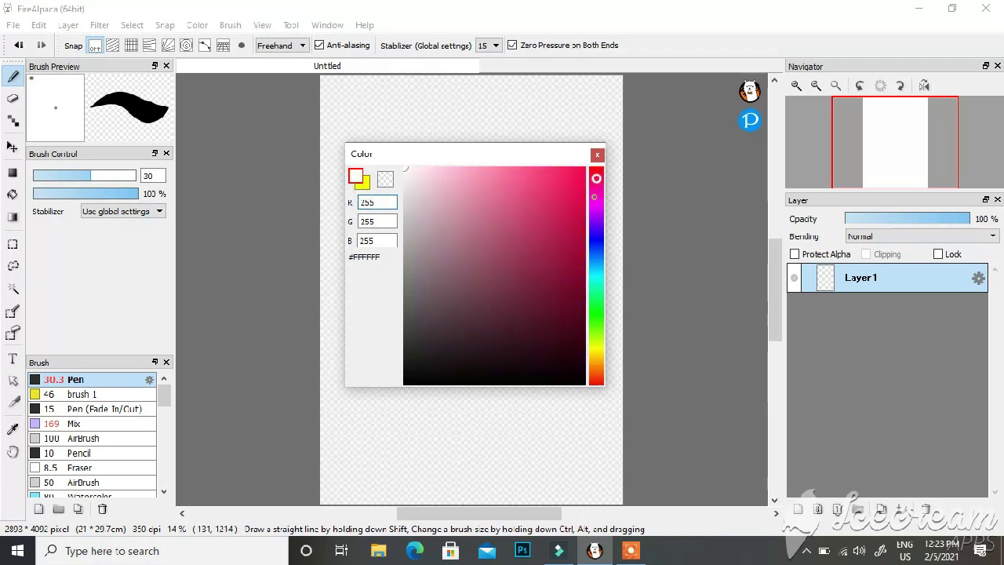
{"action": "left_click_drag", "start_coordinate": [560, 195], "coordinate": [585, 168]}
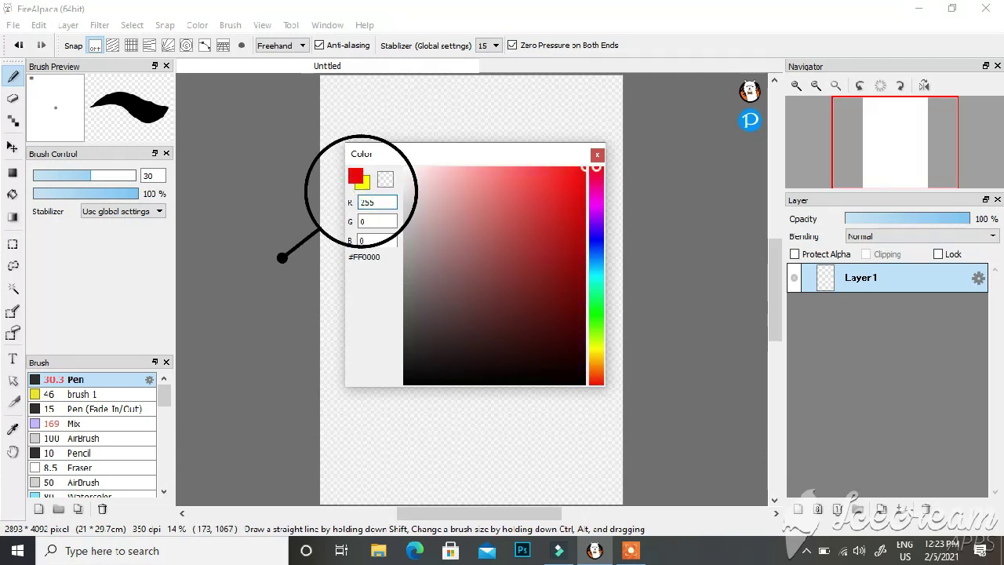
- Swap the foreground and background colours back and forth, and move the floating Color panel off the canvas centre
{"action": "left_click", "coordinate": [363, 183]}
{"action": "left_click", "coordinate": [363, 182]}
{"action": "left_click", "coordinate": [363, 183]}
{"action": "left_click", "coordinate": [362, 182]}
{"action": "left_click_drag", "start_coordinate": [399, 149], "coordinate": [250, 132]}
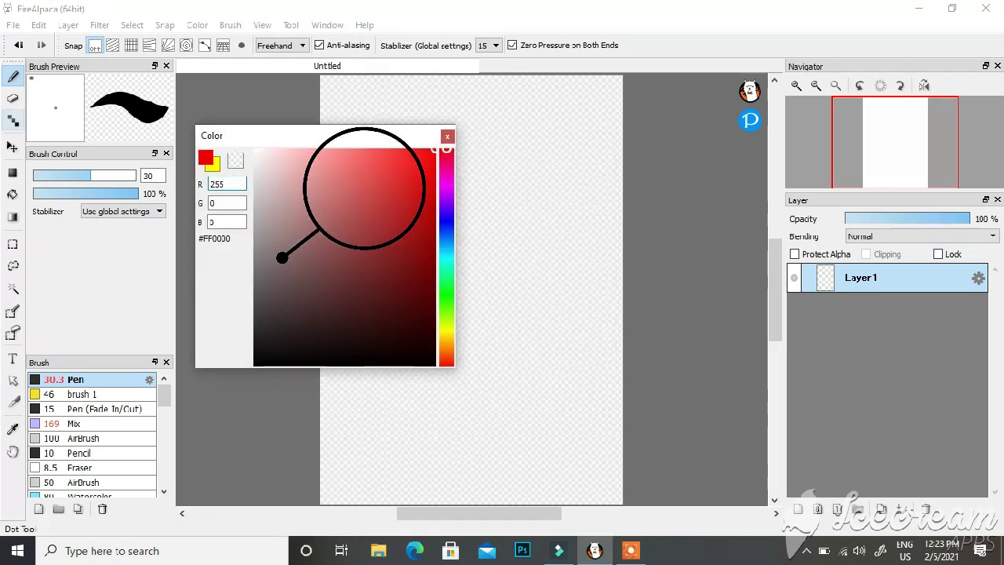
- Set the Pen size to 130 and paint red and yellow test strokes on the upper canvas, swapping the two colours between them
{"action": "left_click_drag", "start_coordinate": [90, 173], "coordinate": [132, 175]}
{"action": "mouse_move", "coordinate": [577, 154]}
{"action": "left_mouse_down"}
{"action": "mouse_move", "coordinate": [560, 207]}
{"action": "mouse_move", "coordinate": [583, 225]}
{"action": "mouse_move", "coordinate": [540, 279]}
{"action": "left_mouse_up"}
{"action": "left_click", "coordinate": [213, 166]}
{"action": "mouse_move", "coordinate": [539, 127]}
{"action": "left_mouse_down"}
{"action": "mouse_move", "coordinate": [540, 176]}
{"action": "mouse_move", "coordinate": [532, 171]}
{"action": "left_mouse_up"}
{"action": "key", "text": "x"}
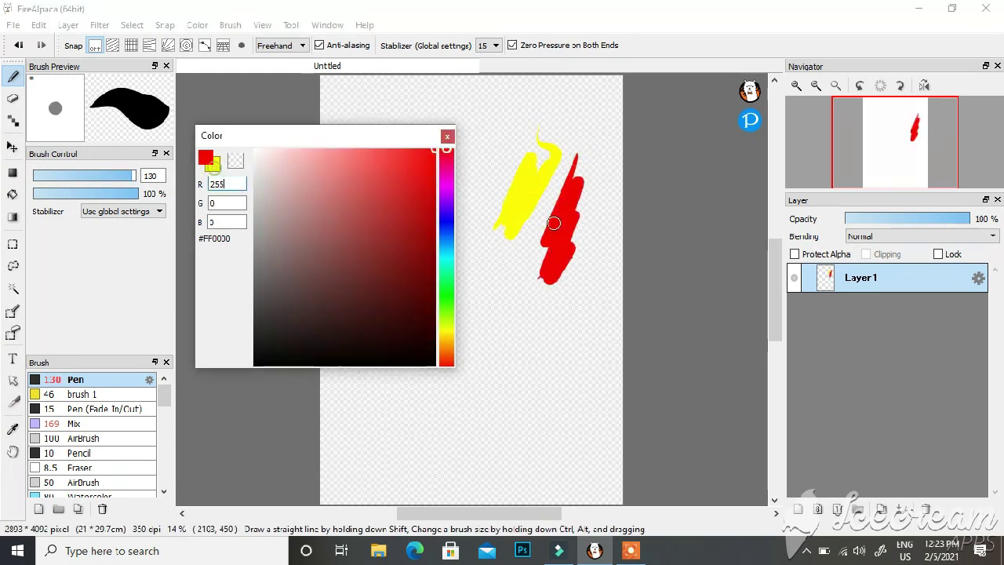
{"action": "left_click_drag", "start_coordinate": [604, 217], "coordinate": [563, 314]}
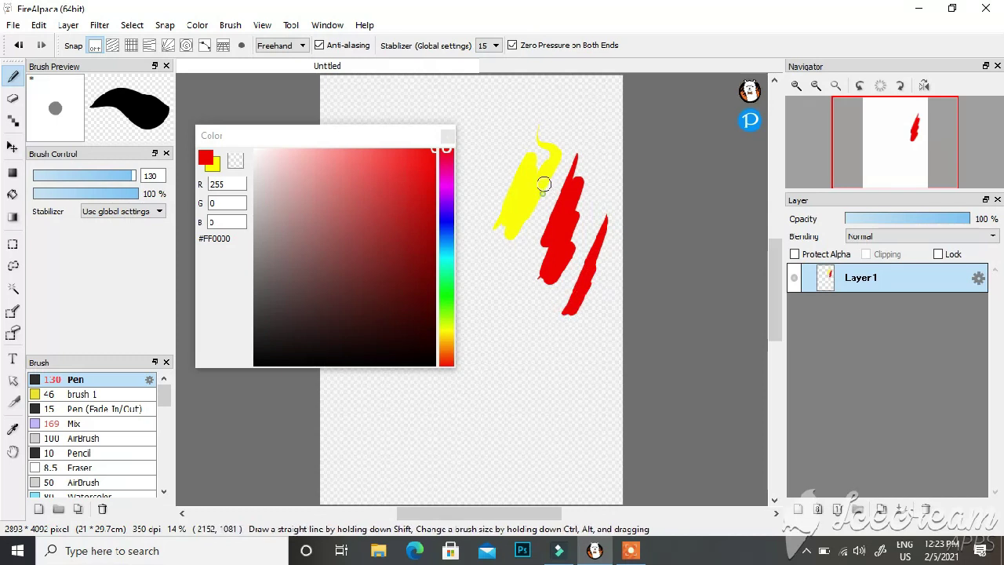
{"action": "mouse_move", "coordinate": [556, 139]}
{"action": "left_mouse_down"}
{"action": "mouse_move", "coordinate": [479, 176]}
{"action": "mouse_move", "coordinate": [649, 257]}
{"action": "mouse_move", "coordinate": [516, 117]}
{"action": "mouse_move", "coordinate": [496, 286]}
{"action": "mouse_move", "coordinate": [516, 275]}
{"action": "left_mouse_up"}
- Undo all the red and yellow test strokes
{"action": "key", "text": "ctrl+z"}
{"action": "key", "text": "ctrl+z"}
{"action": "key", "text": "ctrl+z"}
{"action": "key", "text": "ctrl+z"}
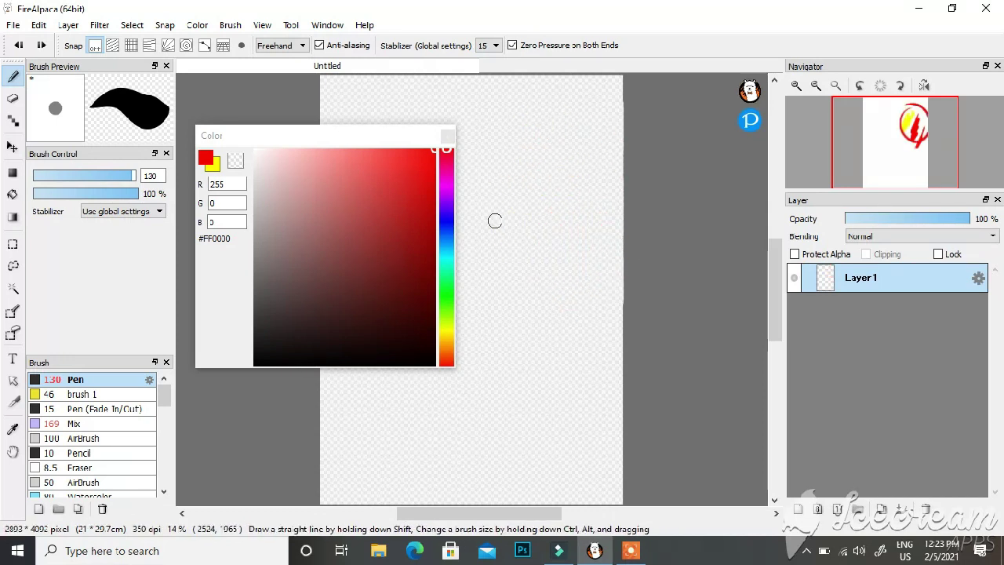
- Switch the colour picker back to the Color Wheel and dock the Color panel above the brush panels
{"action": "mouse_move", "coordinate": [379, 136]}
{"action": "left_mouse_down"}
{"action": "mouse_move", "coordinate": [143, 61]}
{"action": "mouse_move", "coordinate": [376, 122]}
{"action": "left_mouse_up"}
{"action": "left_click_drag", "start_coordinate": [311, 121], "coordinate": [311, 118]}
{"action": "left_click", "coordinate": [197, 25]}
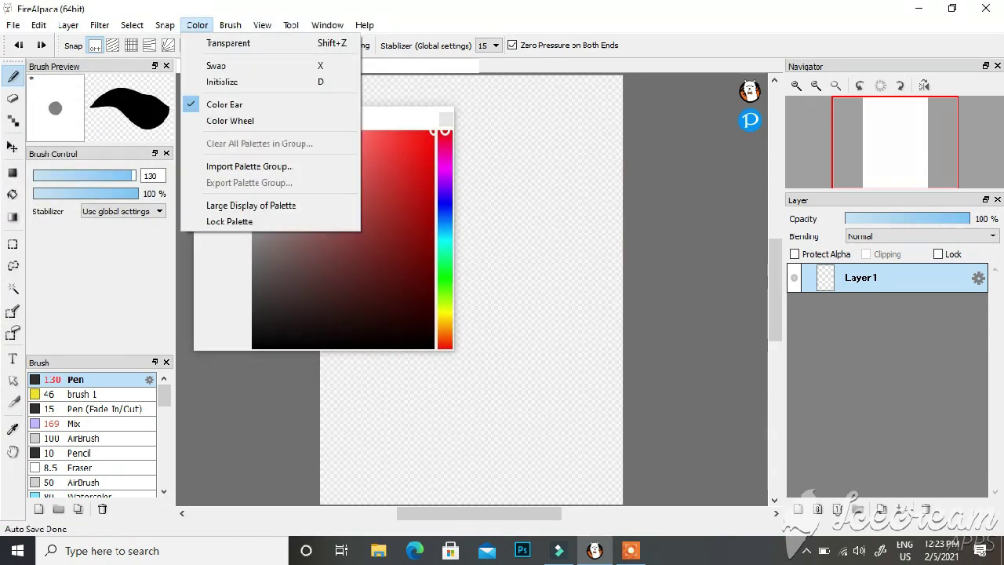
{"action": "left_click", "coordinate": [230, 121]}
{"action": "left_click_drag", "start_coordinate": [312, 117], "coordinate": [113, 65]}
- Activate the Dot Tool, set the colour to black #000000, and draw a thin test scribble and undo it
{"action": "left_click", "coordinate": [12, 120]}
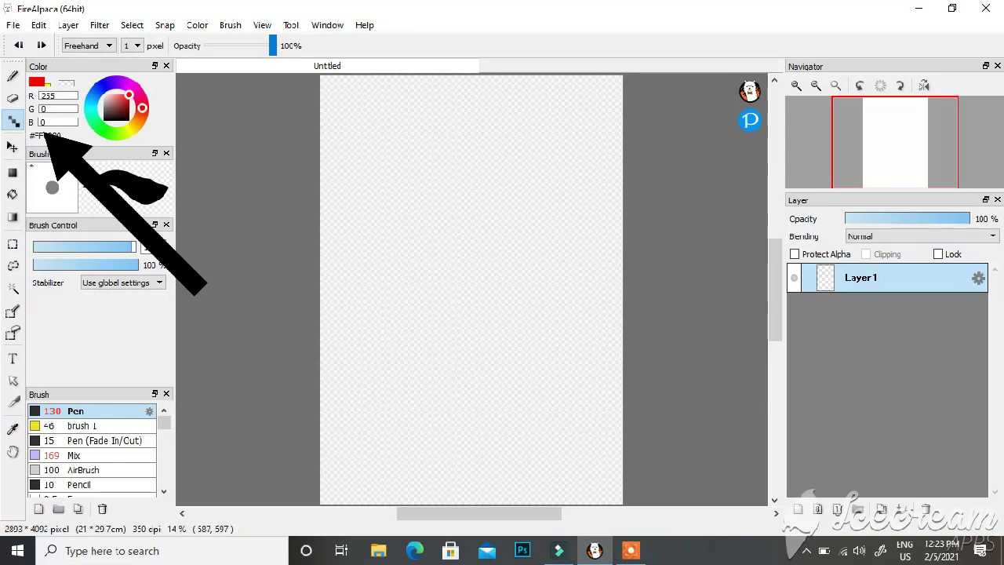
{"action": "key", "text": "ctrl+z"}
{"action": "mouse_move", "coordinate": [115, 107]}
{"action": "left_mouse_down"}
{"action": "mouse_move", "coordinate": [103, 120]}
{"action": "mouse_move", "coordinate": [107, 208]}
{"action": "mouse_move", "coordinate": [106, 192]}
{"action": "left_mouse_up"}
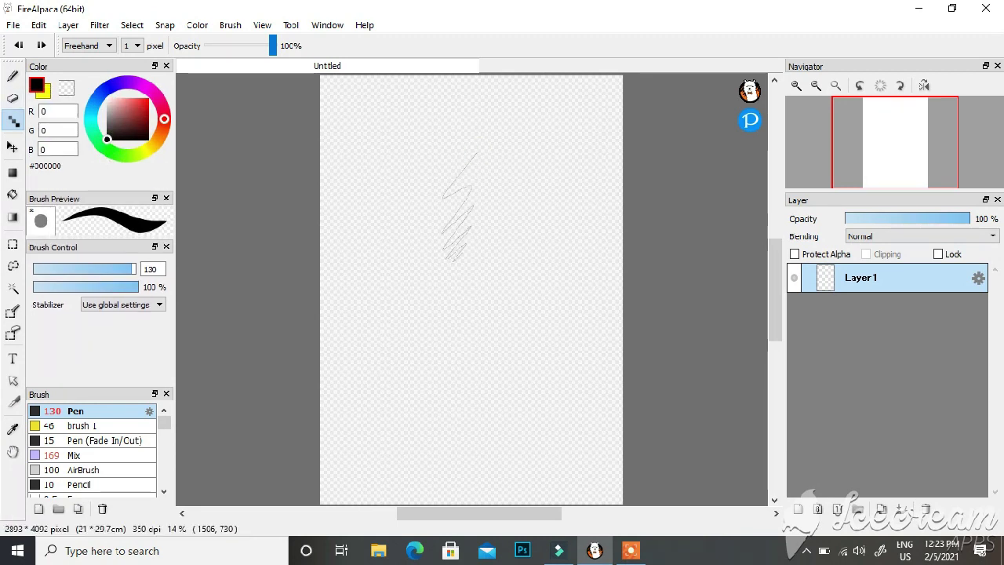
{"action": "key", "text": "ctrl+z"}
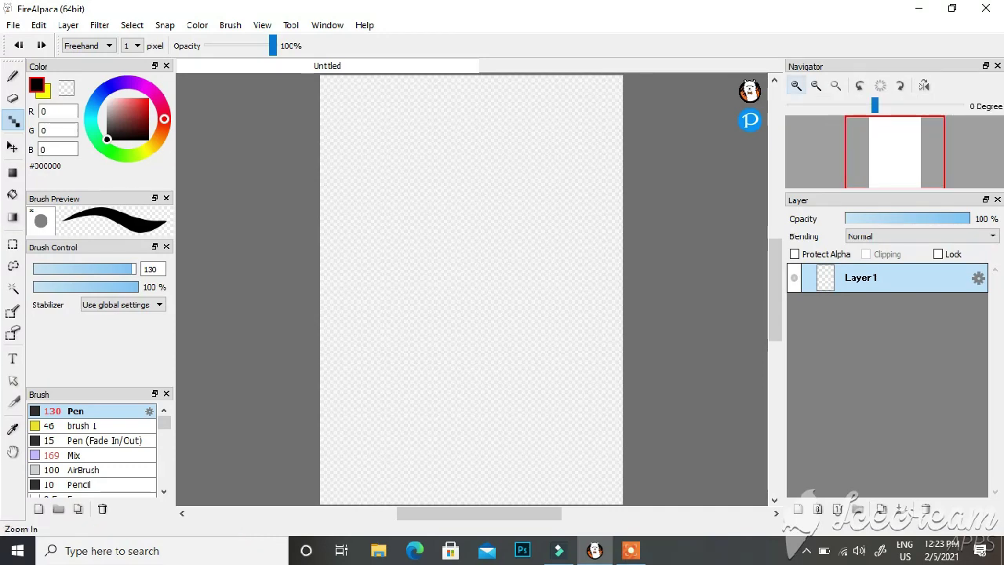
- Draw a wavy one-pixel test line with the canvas shown at 50 % and undo it
{"action": "left_click", "coordinate": [796, 84]}
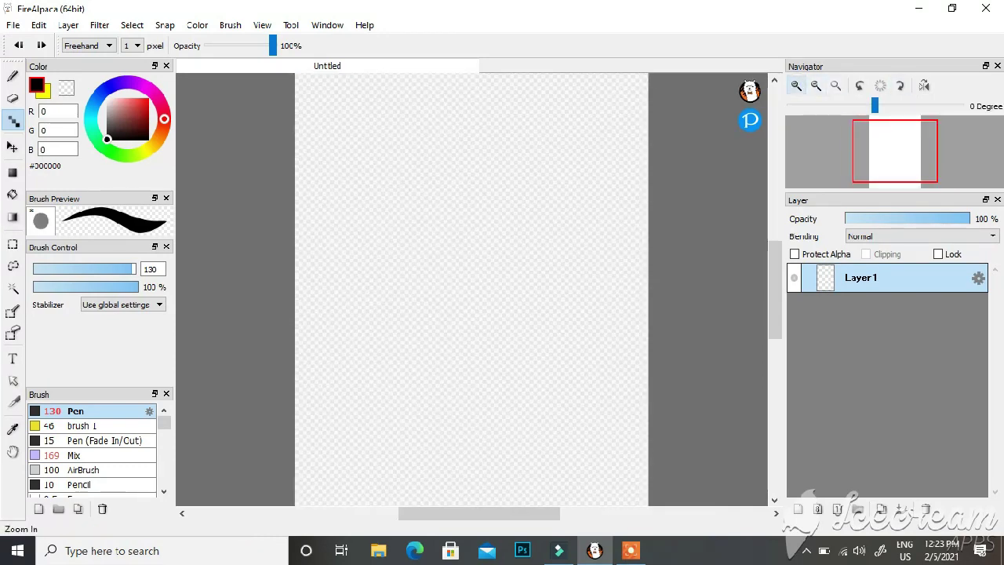
{"action": "left_click", "coordinate": [796, 85]}
{"action": "left_click", "coordinate": [796, 85]}
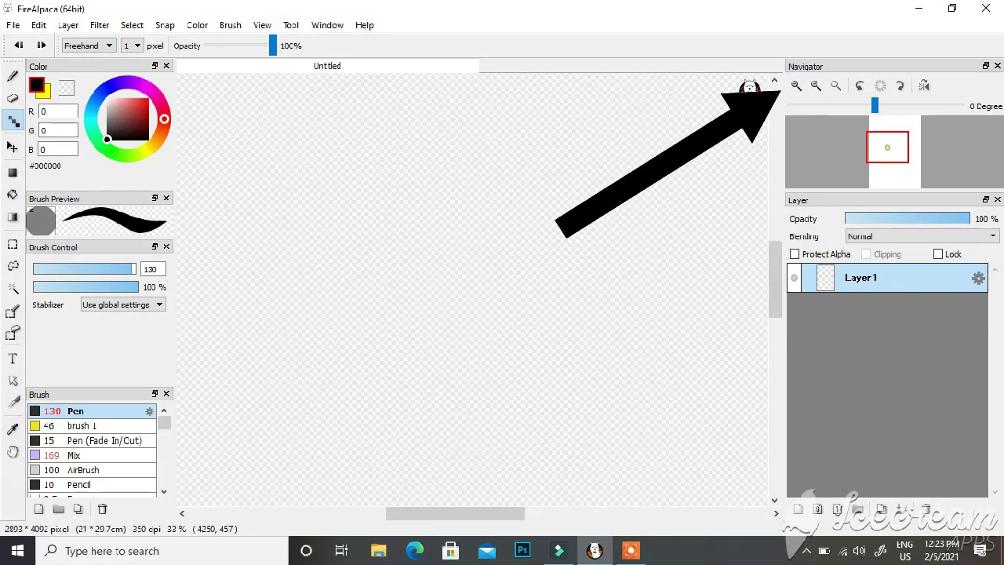
{"action": "left_click", "coordinate": [796, 85]}
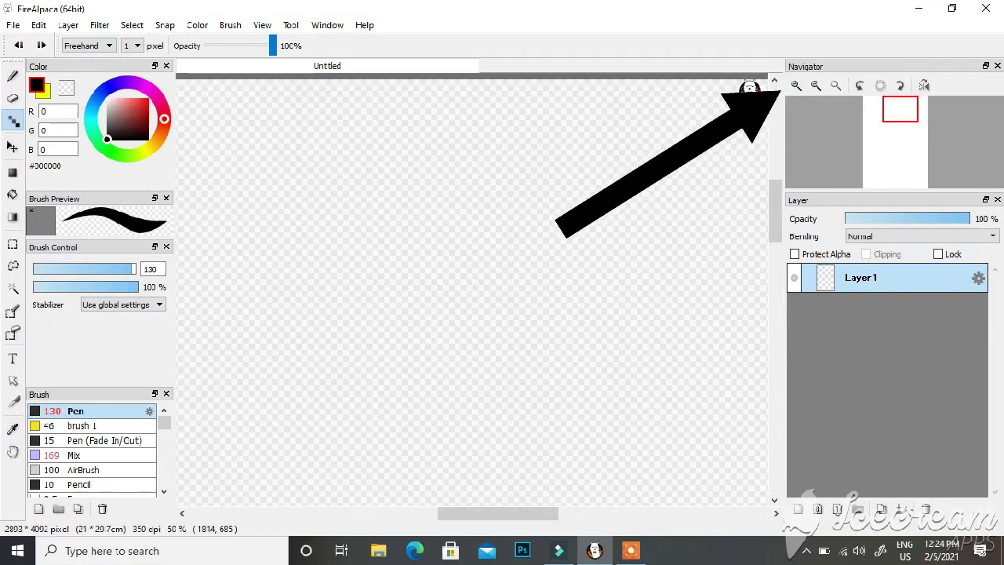
{"action": "left_click_drag", "start_coordinate": [541, 231], "coordinate": [576, 205]}
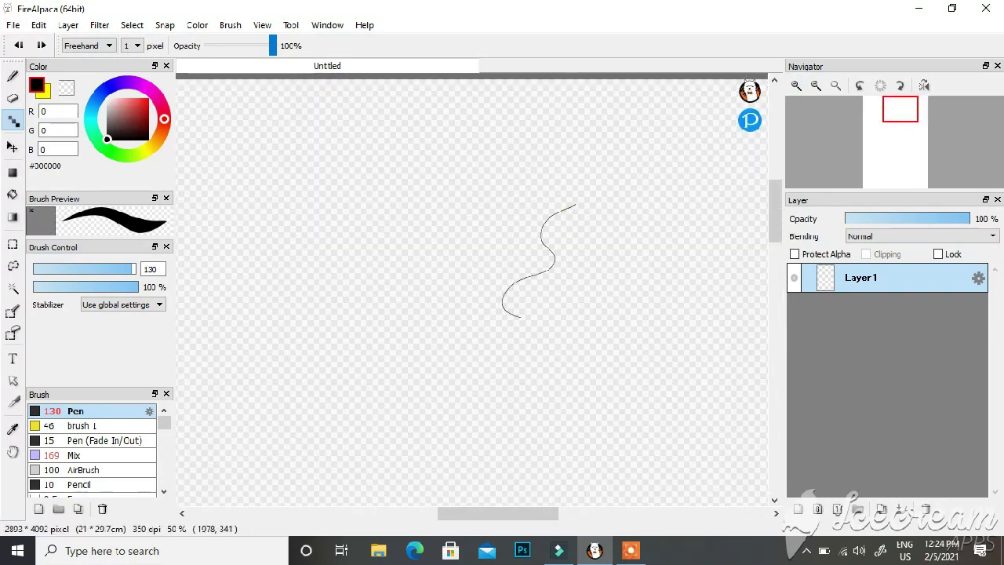
{"action": "key", "text": "ctrl+z"}
- Draw a wavy Dot Tool line with the canvas shown at 400 % to reveal its pixels, and undo it
{"action": "left_click", "coordinate": [796, 85]}
{"action": "left_click", "coordinate": [796, 85]}
{"action": "left_click", "coordinate": [796, 85]}
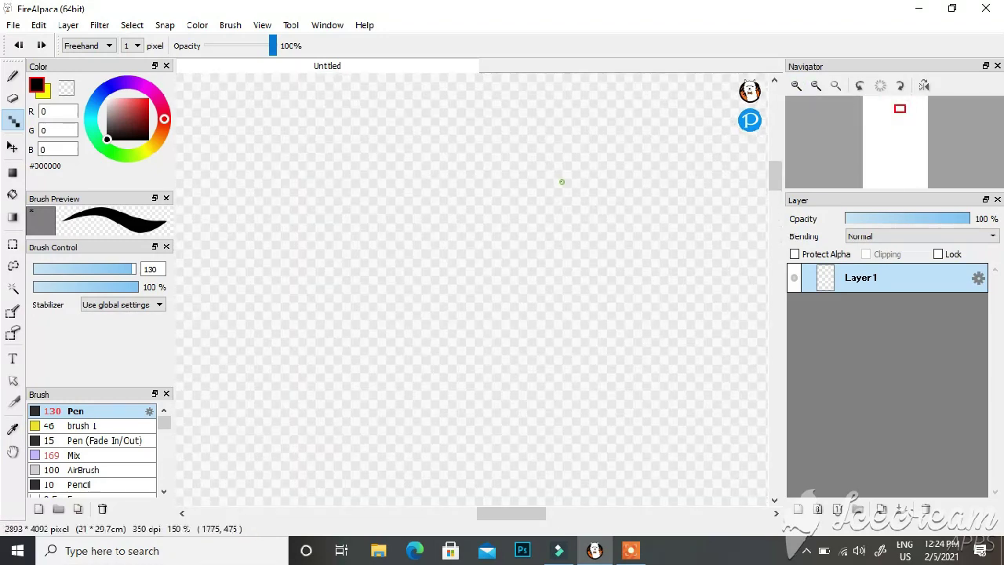
{"action": "key", "text": "ctrl+z"}
{"action": "scroll", "coordinate": [476, 214], "scroll_direction": "up", "scroll_amount": 3}
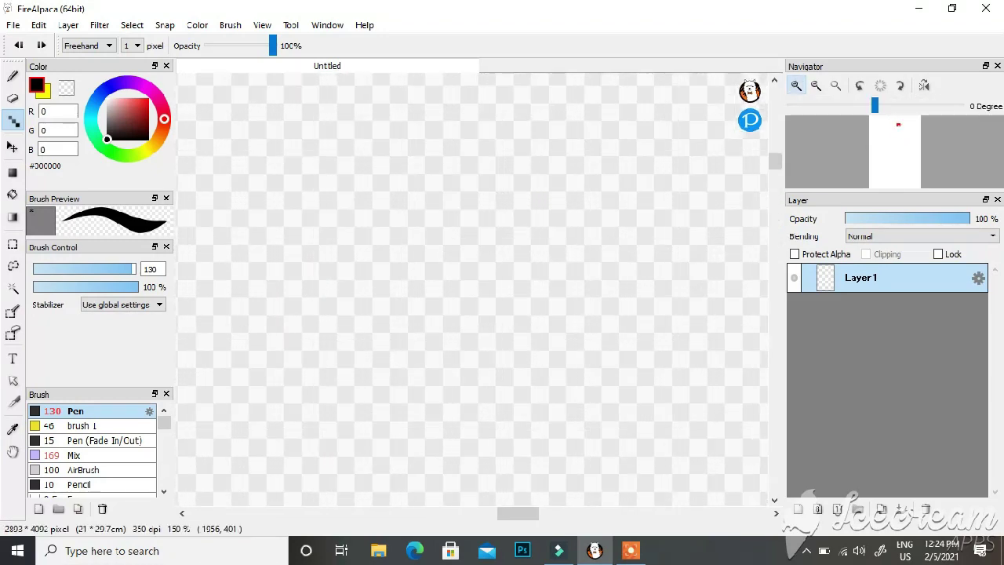
{"action": "mouse_move", "coordinate": [446, 274]}
{"action": "left_mouse_down"}
{"action": "mouse_move", "coordinate": [387, 314]}
{"action": "mouse_move", "coordinate": [404, 354]}
{"action": "left_mouse_up"}
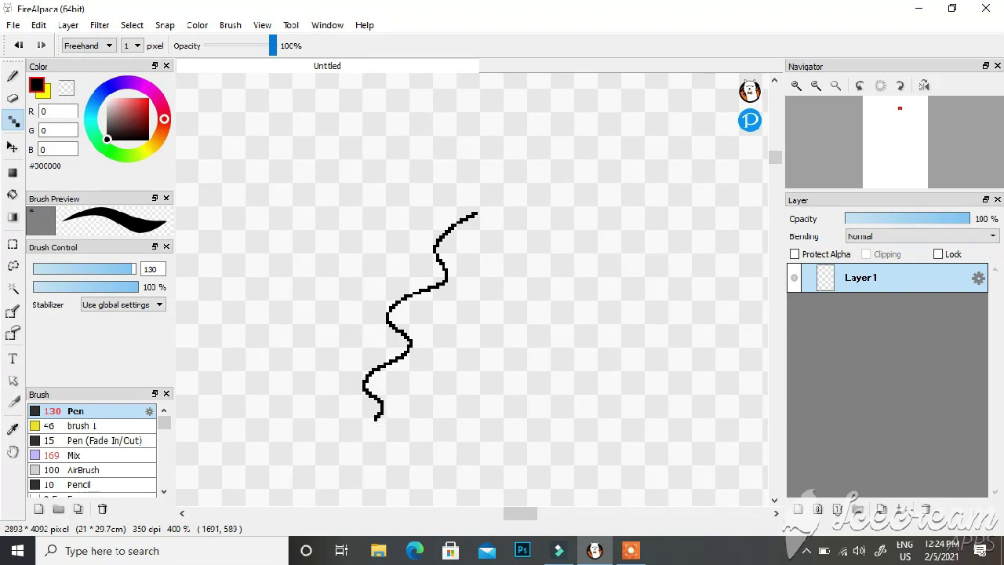
{"action": "key", "text": "ctrl+z"}
- With the canvas at 600 %, draw a smiling black pixel stick figure with a tall rectangular head
{"action": "left_click", "coordinate": [796, 86]}
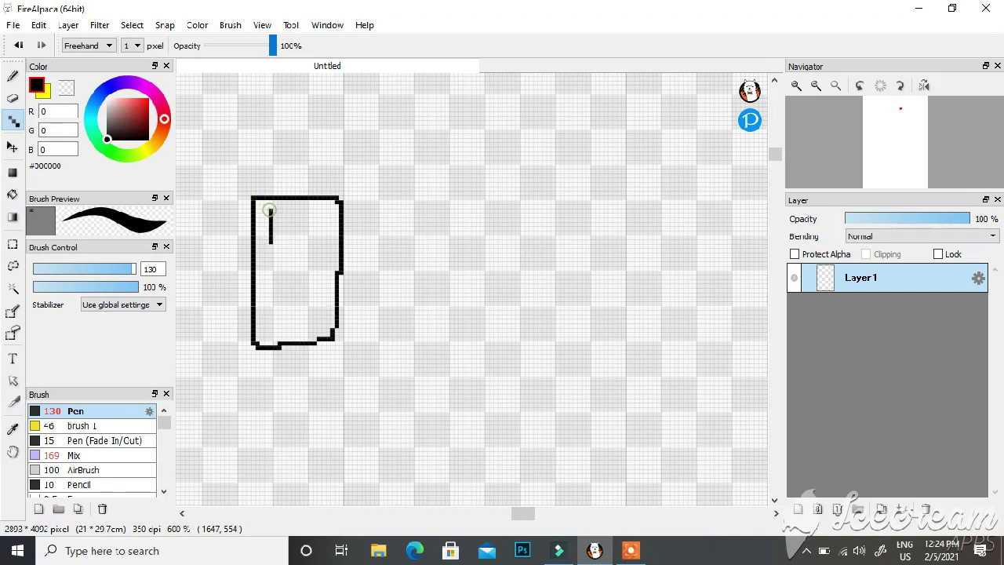
{"action": "left_click_drag", "start_coordinate": [266, 299], "coordinate": [315, 296]}
{"action": "left_click_drag", "start_coordinate": [286, 342], "coordinate": [288, 424]}
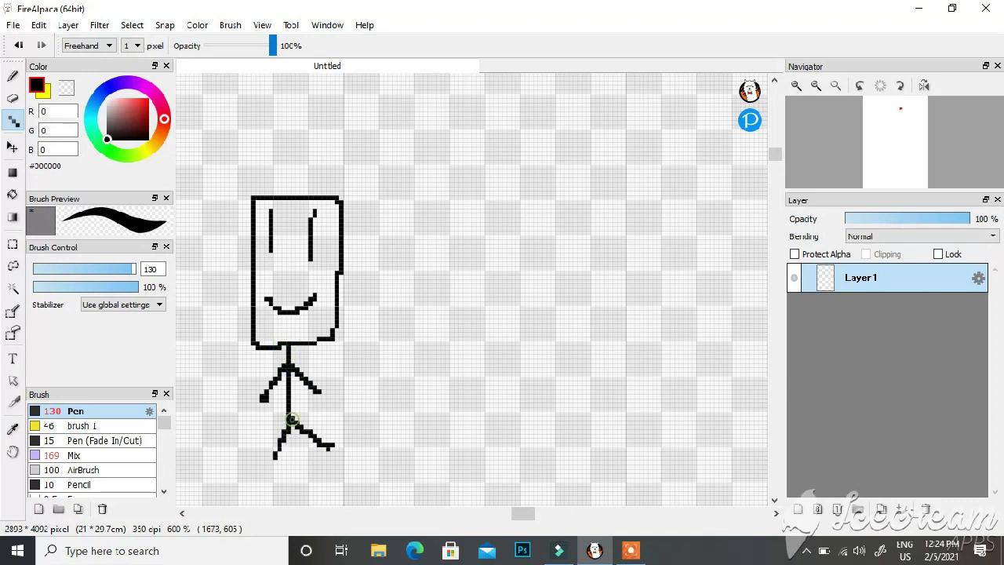
- Write "UNDERTALE" in black pixel letters beside the stick figure's head and underline it with a long line
{"action": "left_click_drag", "start_coordinate": [415, 197], "coordinate": [526, 197]}
{"action": "mouse_move", "coordinate": [534, 193]}
{"action": "left_mouse_down"}
{"action": "mouse_move", "coordinate": [534, 251]}
{"action": "mouse_move", "coordinate": [617, 227]}
{"action": "left_mouse_up"}
{"action": "left_click_drag", "start_coordinate": [580, 249], "coordinate": [604, 250]}
{"action": "left_click_drag", "start_coordinate": [626, 191], "coordinate": [625, 248]}
{"action": "left_click_drag", "start_coordinate": [625, 193], "coordinate": [650, 236]}
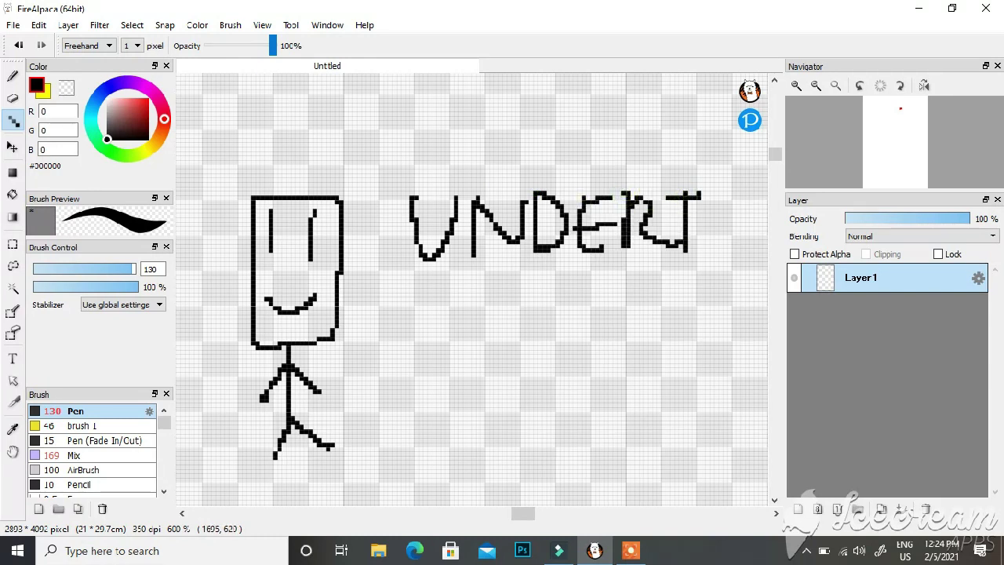
{"action": "left_click_drag", "start_coordinate": [523, 514], "coordinate": [534, 514]}
{"action": "mouse_move", "coordinate": [644, 194]}
{"action": "left_mouse_down"}
{"action": "mouse_move", "coordinate": [610, 247]}
{"action": "mouse_move", "coordinate": [640, 256]}
{"action": "left_mouse_up"}
{"action": "left_click_drag", "start_coordinate": [625, 224], "coordinate": [657, 223]}
{"action": "left_click_drag", "start_coordinate": [659, 196], "coordinate": [659, 252]}
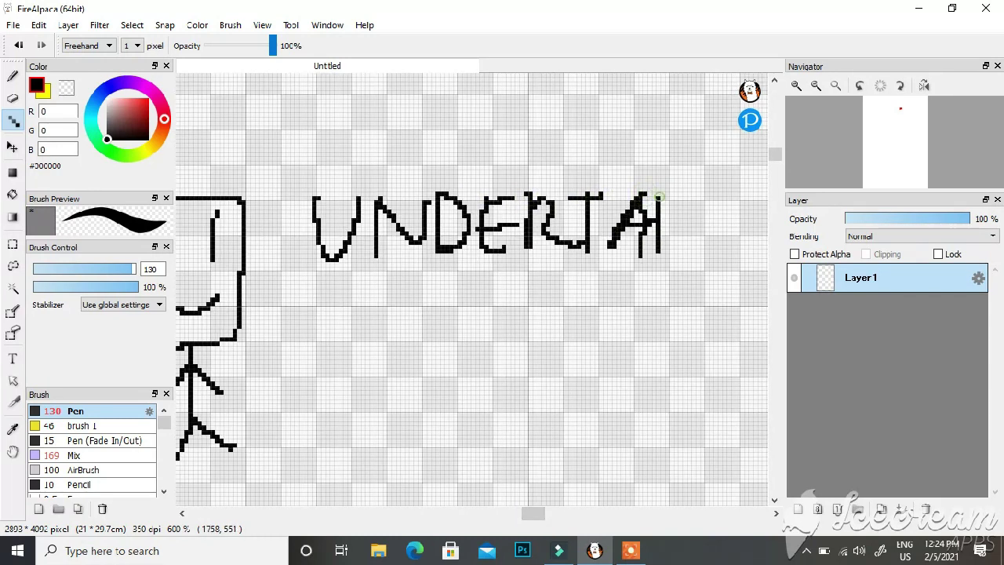
{"action": "left_click_drag", "start_coordinate": [283, 312], "coordinate": [751, 300]}
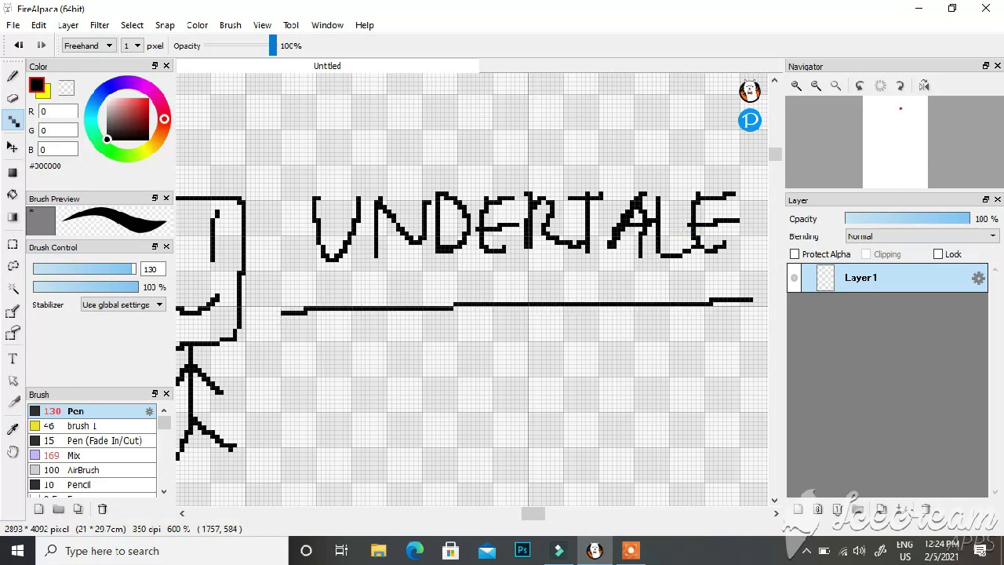
- Erase the pixel stick figure and the UNDERTALE lettering with the 1744-size Eraser
{"action": "left_click", "coordinate": [836, 84]}
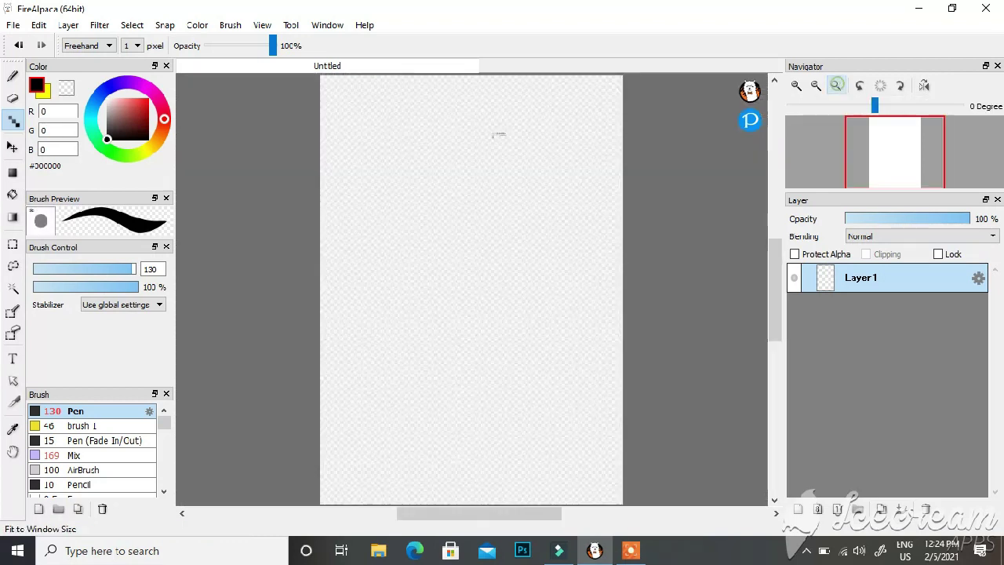
{"action": "key", "text": "e"}
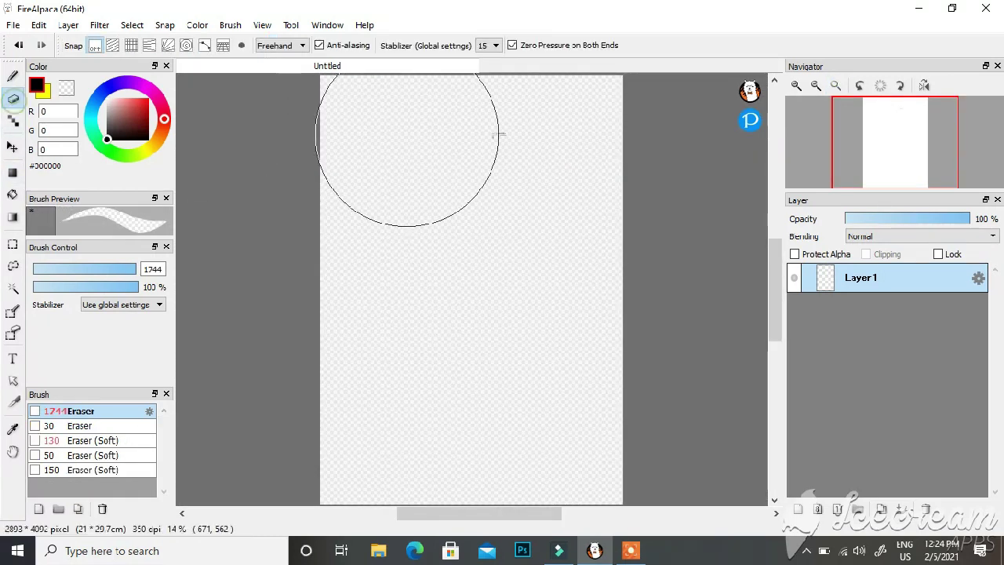
{"action": "left_click", "coordinate": [12, 76]}
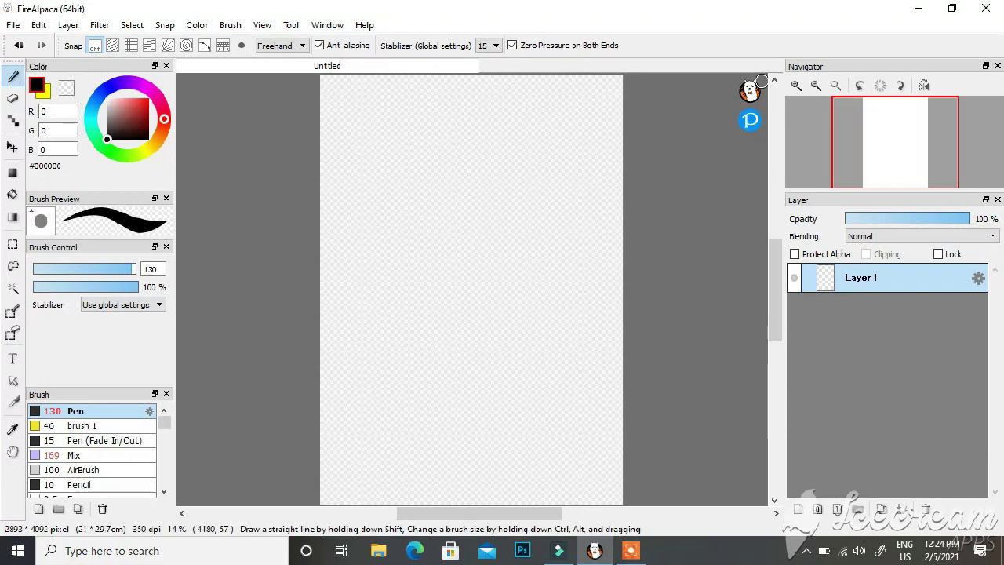
- Draw two wavy Dot Tool lines at 150 % zoom, using brush sizes 2000 and 1.2, and erase them
{"action": "left_click", "coordinate": [796, 85]}
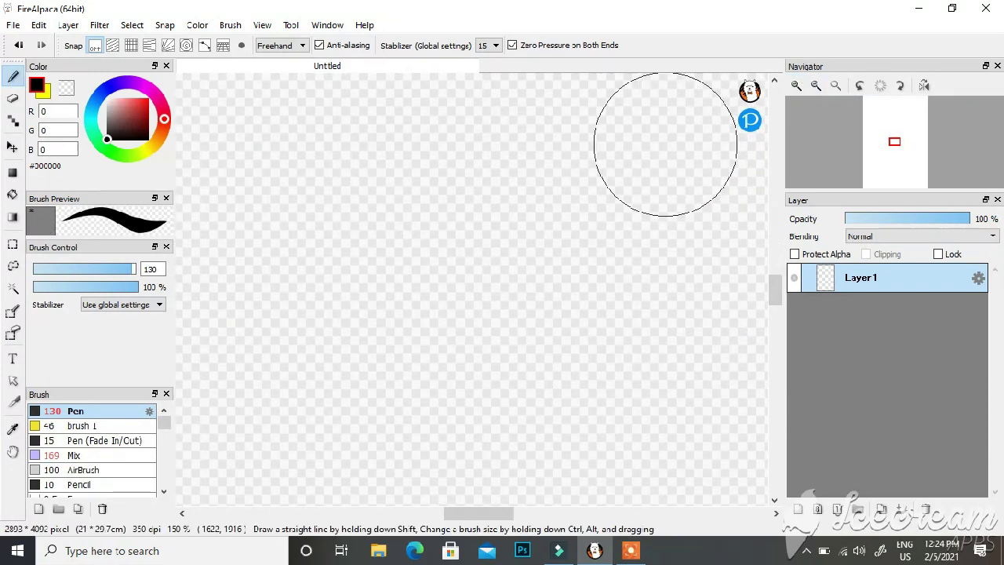
{"action": "left_click", "coordinate": [12, 120]}
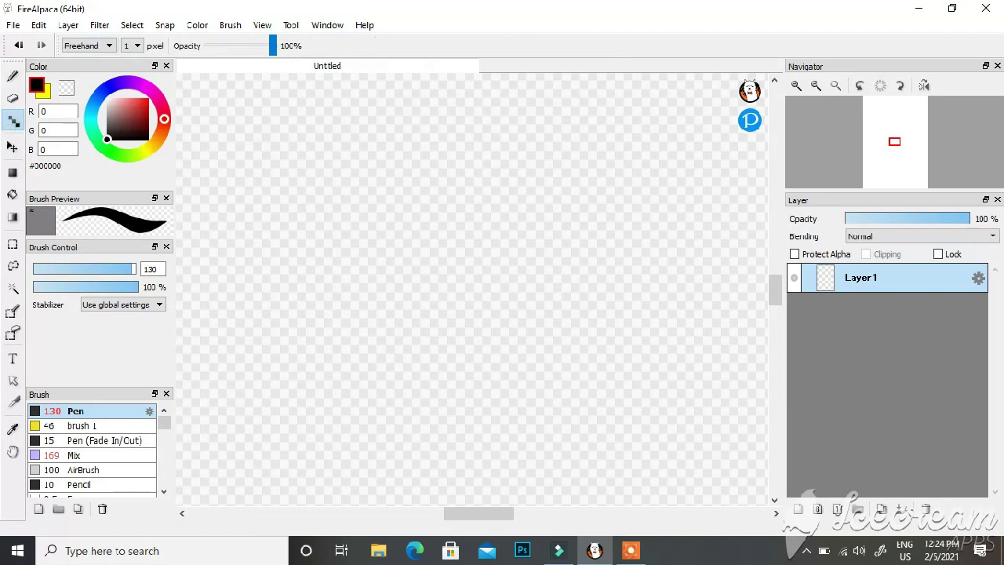
{"action": "mouse_move", "coordinate": [115, 269]}
{"action": "left_mouse_down"}
{"action": "mouse_move", "coordinate": [98, 269]}
{"action": "mouse_move", "coordinate": [137, 269]}
{"action": "left_mouse_up"}
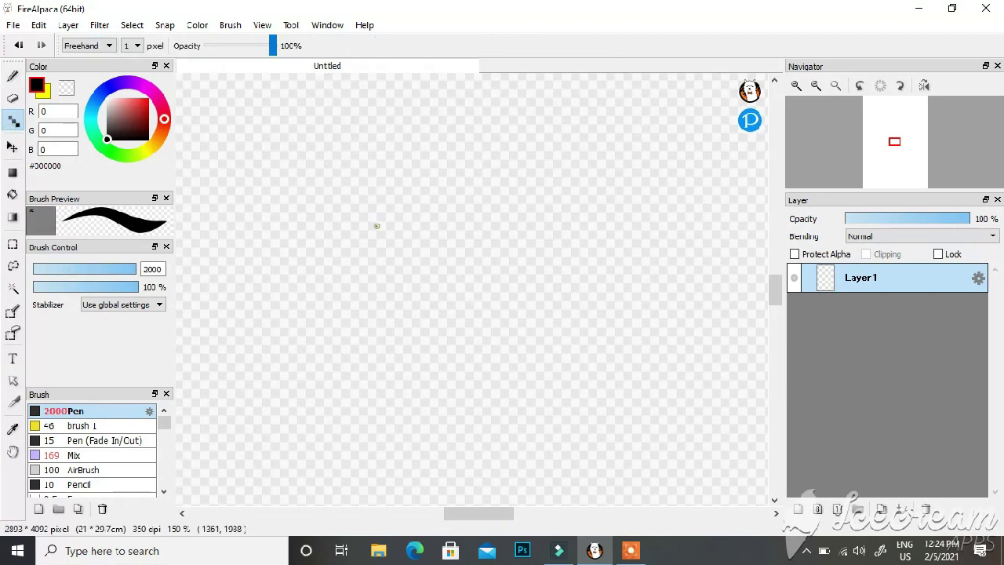
{"action": "left_click_drag", "start_coordinate": [362, 290], "coordinate": [356, 317]}
{"action": "left_click", "coordinate": [35, 269]}
{"action": "left_click_drag", "start_coordinate": [457, 245], "coordinate": [415, 323]}
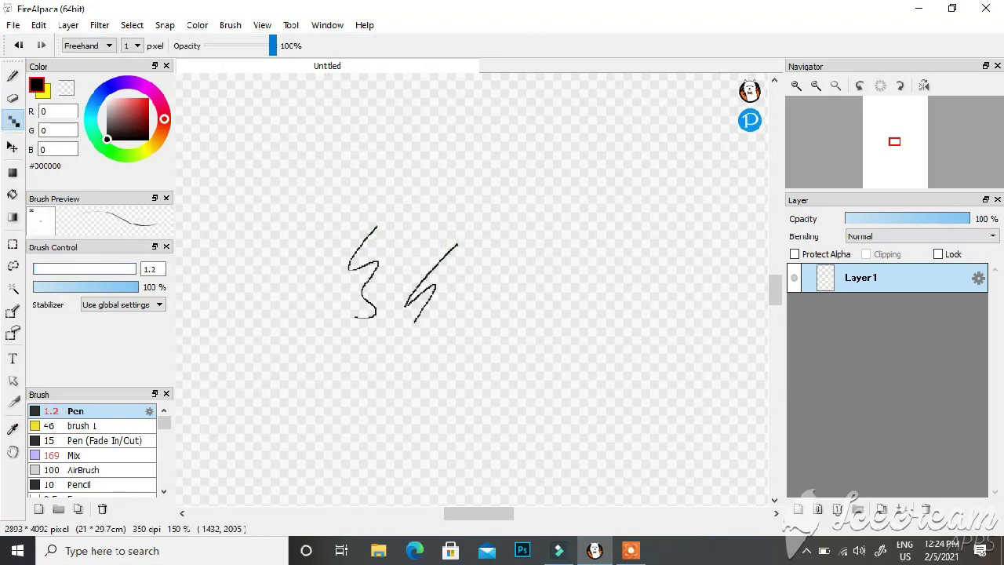
{"action": "key", "text": "e"}
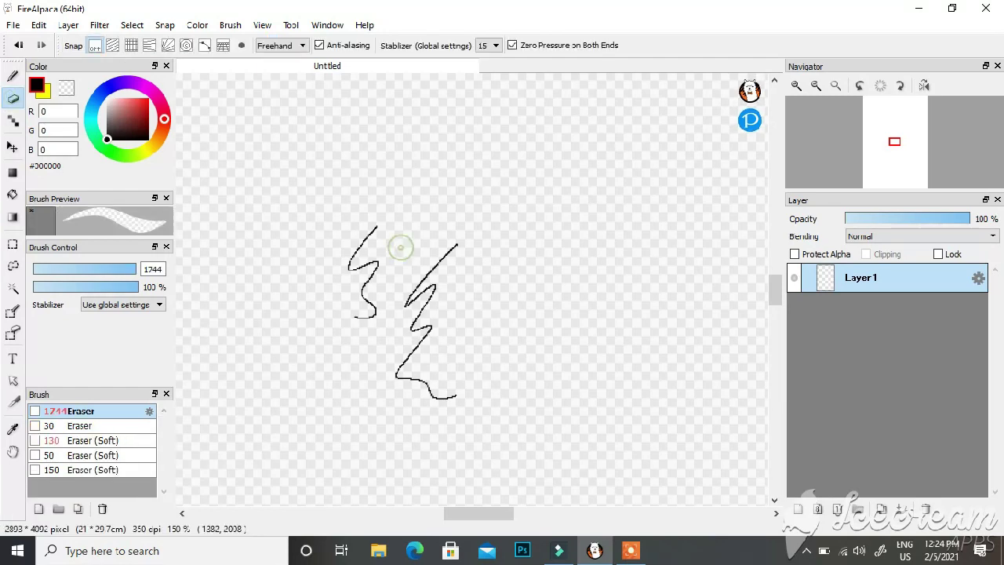
{"action": "left_click", "coordinate": [400, 248]}
{"action": "key", "text": "ctrl+0"}
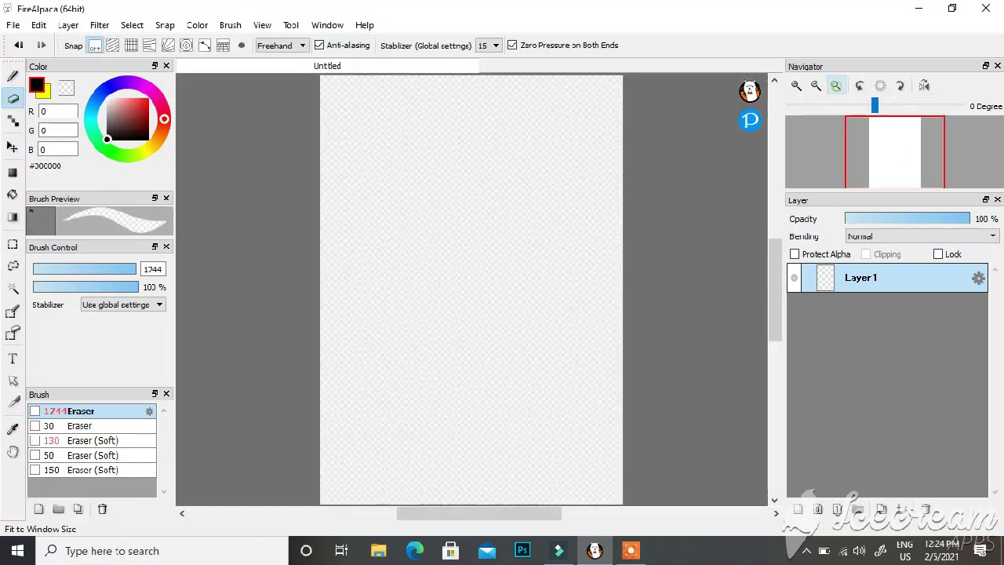
- With the Pen at size 33, sketch an ice cream swirl above a rectangular box with a line extending below it
{"action": "left_click", "coordinate": [12, 76]}
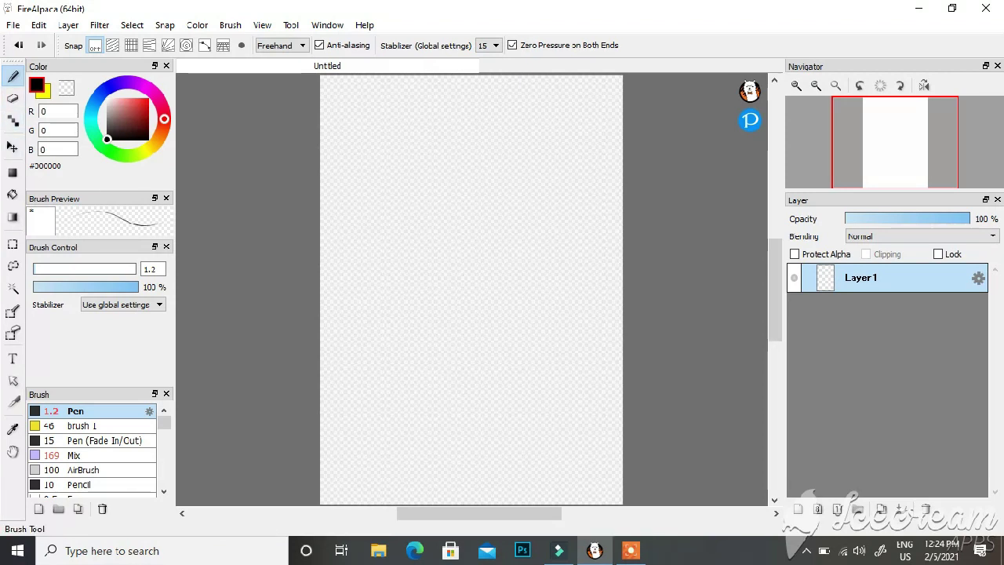
{"action": "left_click_drag", "start_coordinate": [524, 208], "coordinate": [414, 210]}
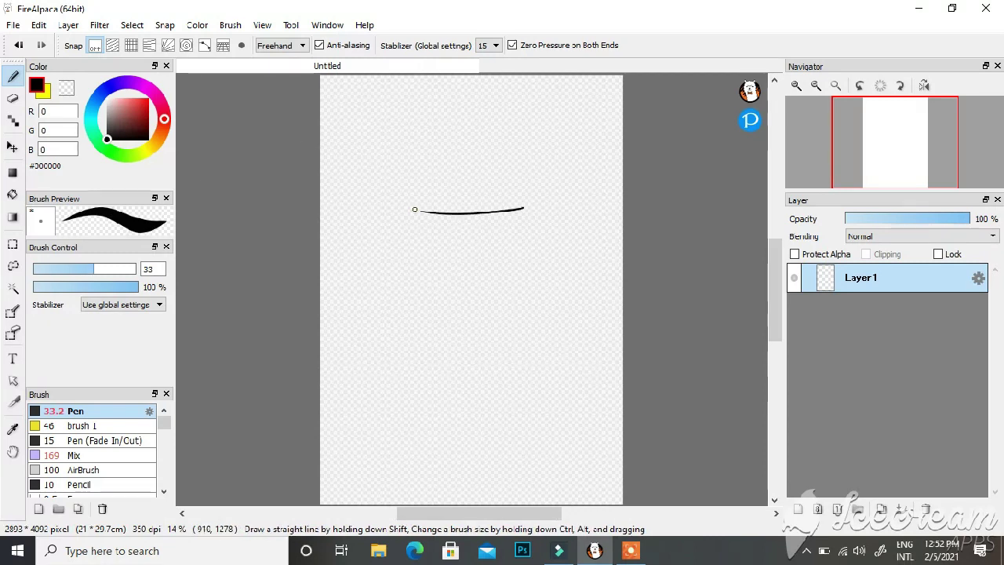
{"action": "mouse_move", "coordinate": [420, 290]}
{"action": "left_mouse_down"}
{"action": "mouse_move", "coordinate": [414, 210]}
{"action": "mouse_move", "coordinate": [525, 284]}
{"action": "left_mouse_up"}
{"action": "left_click_drag", "start_coordinate": [524, 208], "coordinate": [524, 284]}
{"action": "left_click_drag", "start_coordinate": [416, 267], "coordinate": [422, 357]}
{"action": "mouse_move", "coordinate": [414, 202]}
{"action": "left_mouse_down"}
{"action": "mouse_move", "coordinate": [434, 149]}
{"action": "mouse_move", "coordinate": [483, 105]}
{"action": "mouse_move", "coordinate": [511, 190]}
{"action": "left_mouse_up"}
{"action": "left_click", "coordinate": [10, 22]}
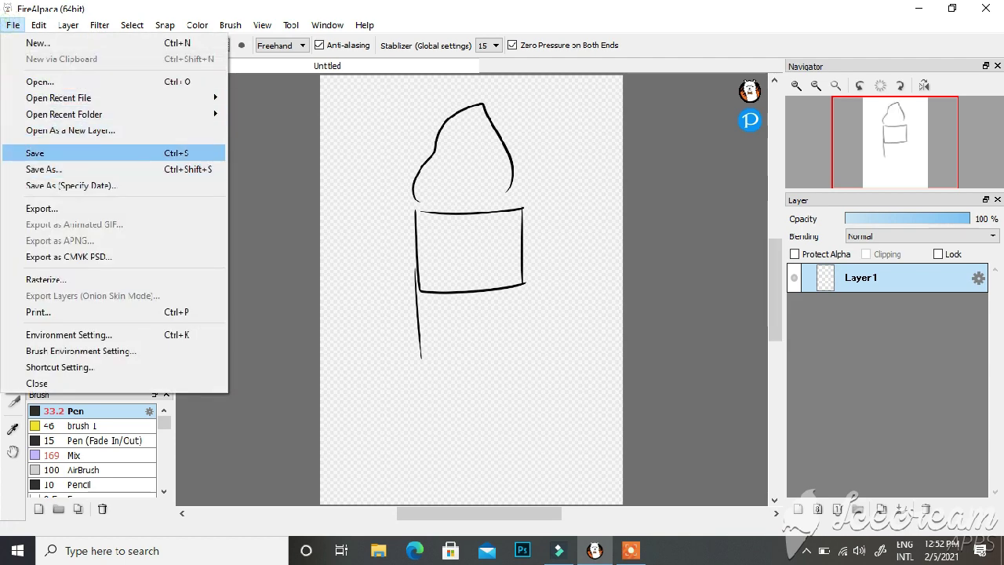
{"action": "left_click", "coordinate": [49, 153]}
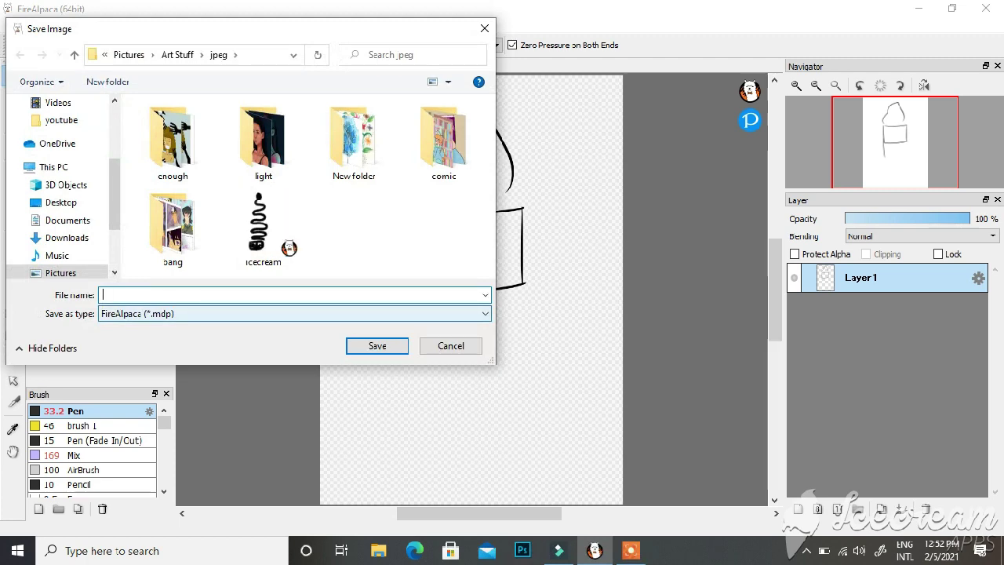
{"action": "left_click", "coordinate": [345, 314]}
{"action": "left_click", "coordinate": [345, 313]}
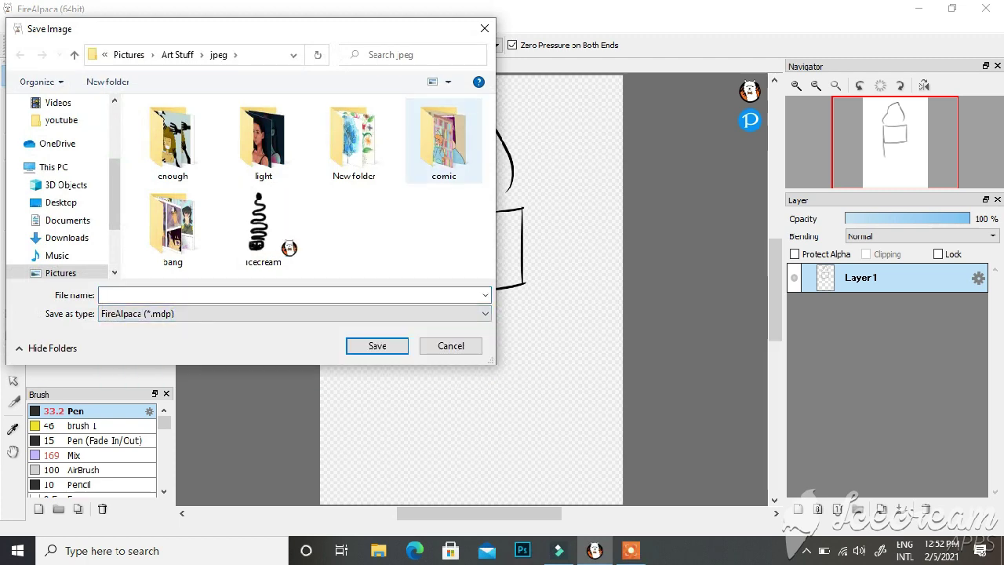
{"action": "left_click", "coordinate": [484, 28]}
- Start saving the drawing in the jpeg folder and name the file "icecreaaam"
{"action": "left_click", "coordinate": [13, 25]}
{"action": "left_click", "coordinate": [37, 167]}
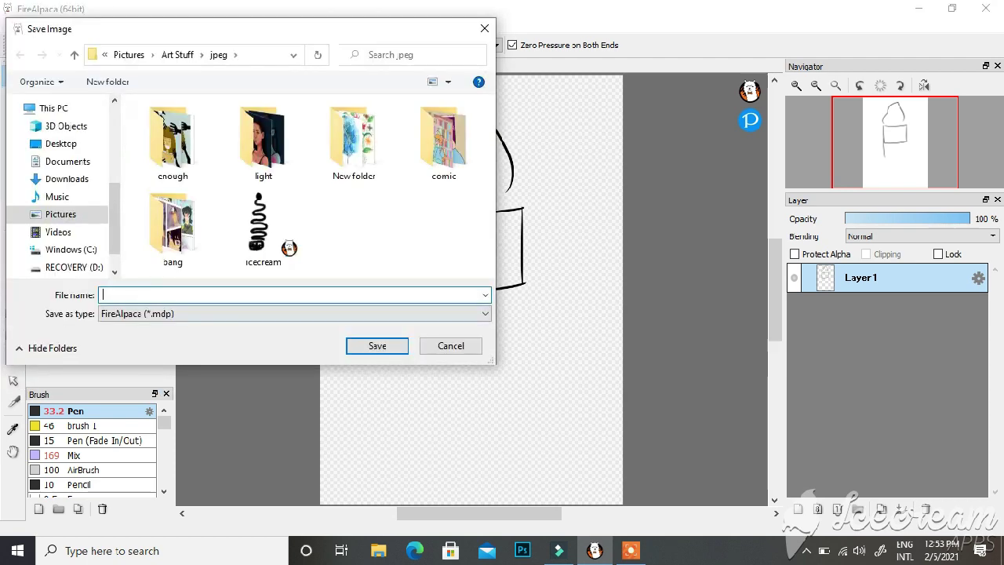
{"action": "type", "text": "icecreaam"}
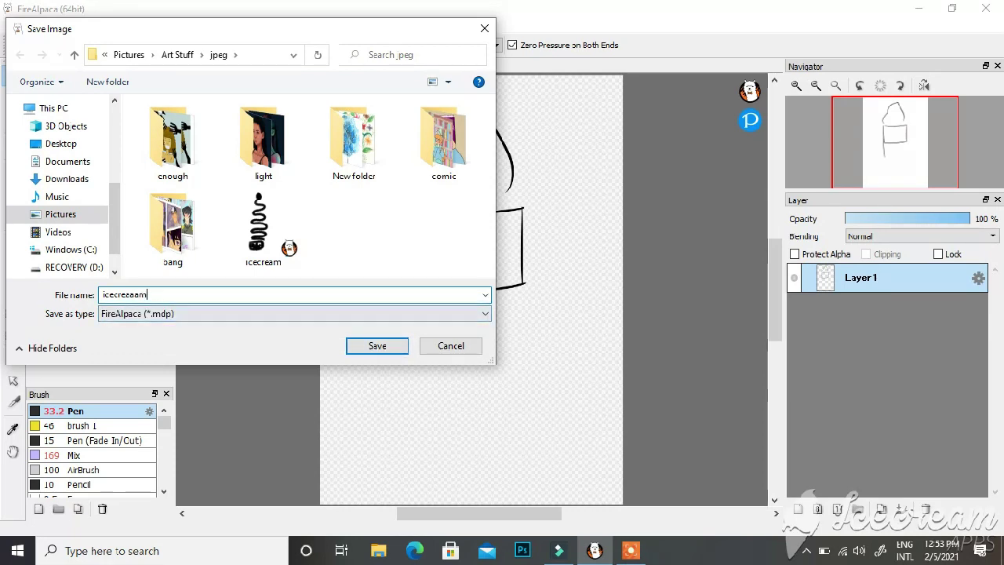
- Compare the available file formats for the drawing and select PNG (*.png)
{"action": "left_click", "coordinate": [228, 314]}
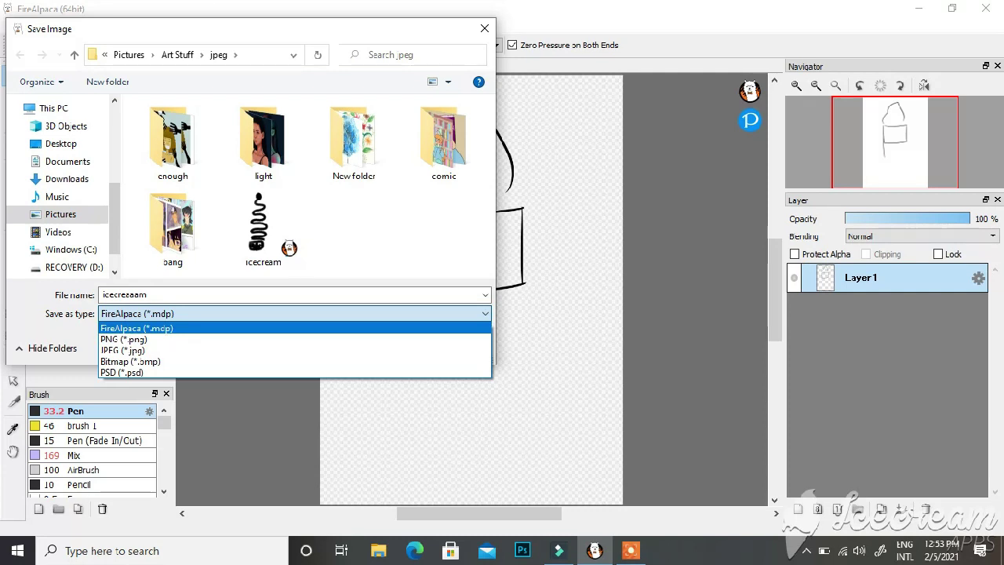
{"action": "key", "text": "Down"}
{"action": "key", "text": "Down"}
{"action": "key", "text": "Up"}
{"action": "key", "text": "Down"}
{"action": "key", "text": "Up"}
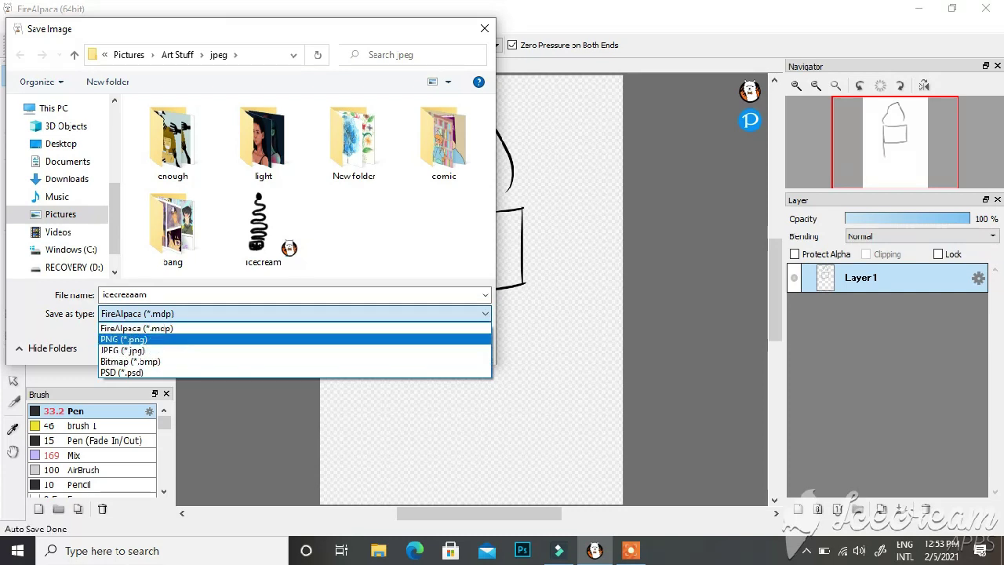
{"action": "key", "text": "Return"}
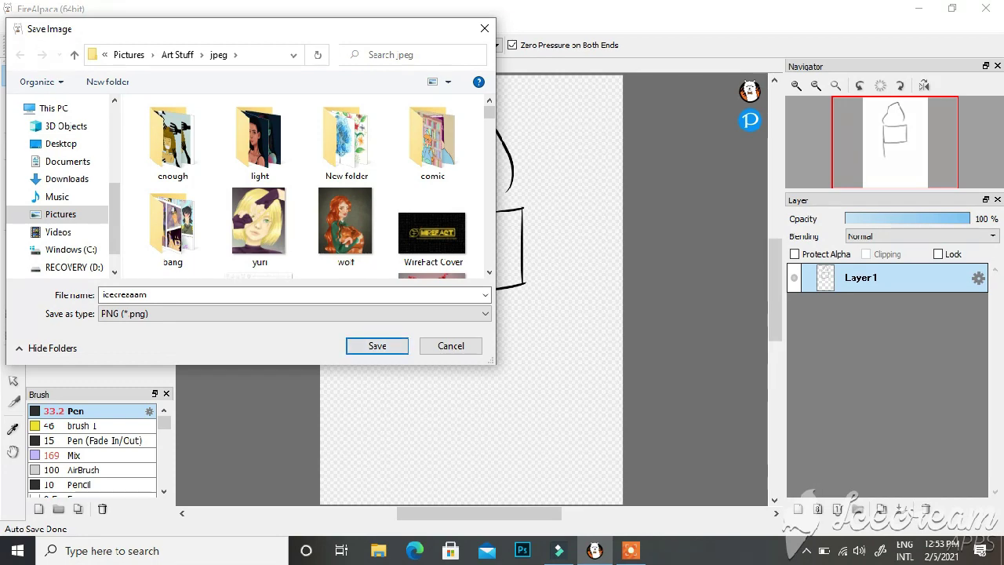
- Set the file format to FireAlpaca (*.mdp) and save the drawing
{"action": "left_click", "coordinate": [259, 314]}
{"action": "left_click", "coordinate": [202, 327]}
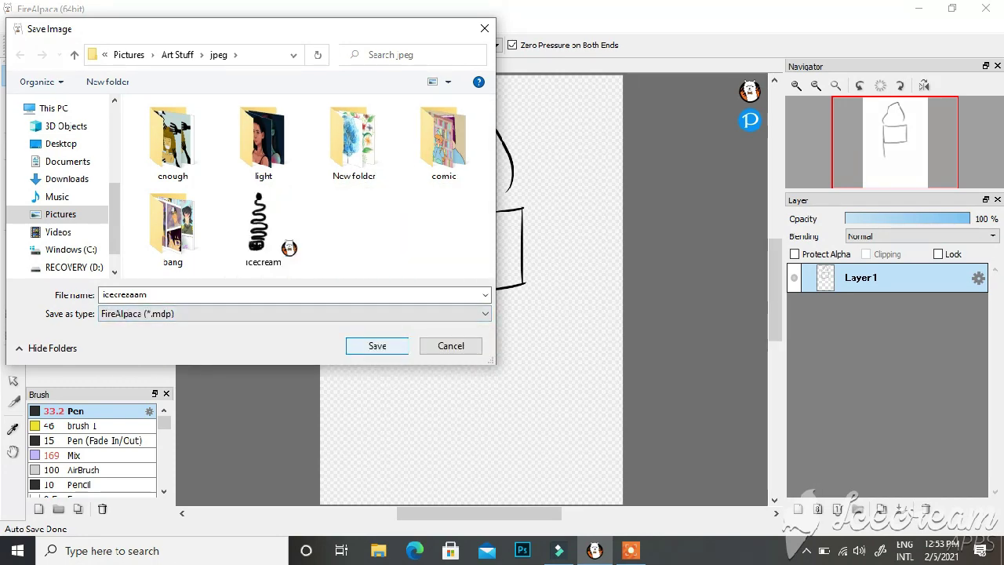
{"action": "left_click", "coordinate": [389, 342]}
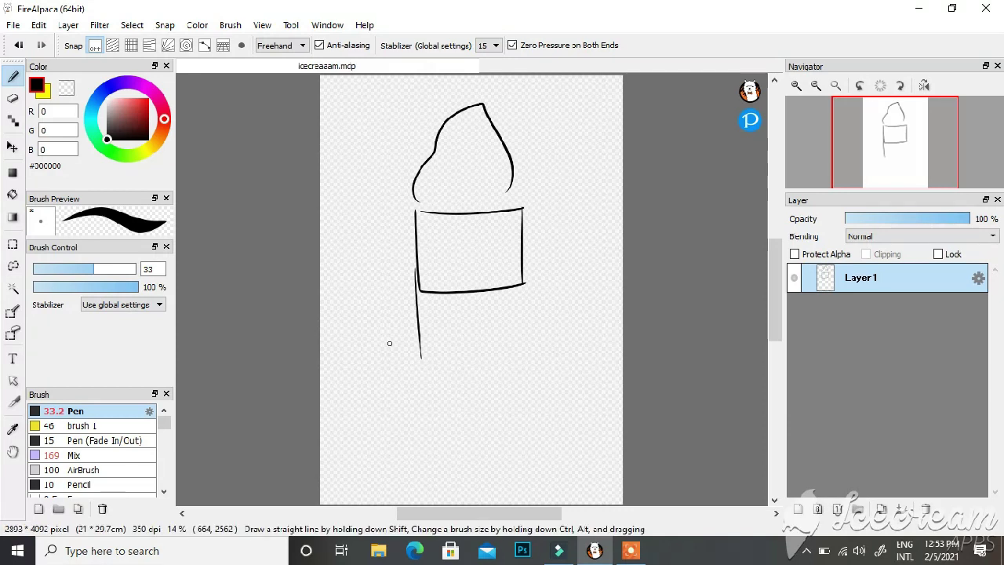
- Close the saved ice cream document
{"action": "right_click", "coordinate": [290, 73]}
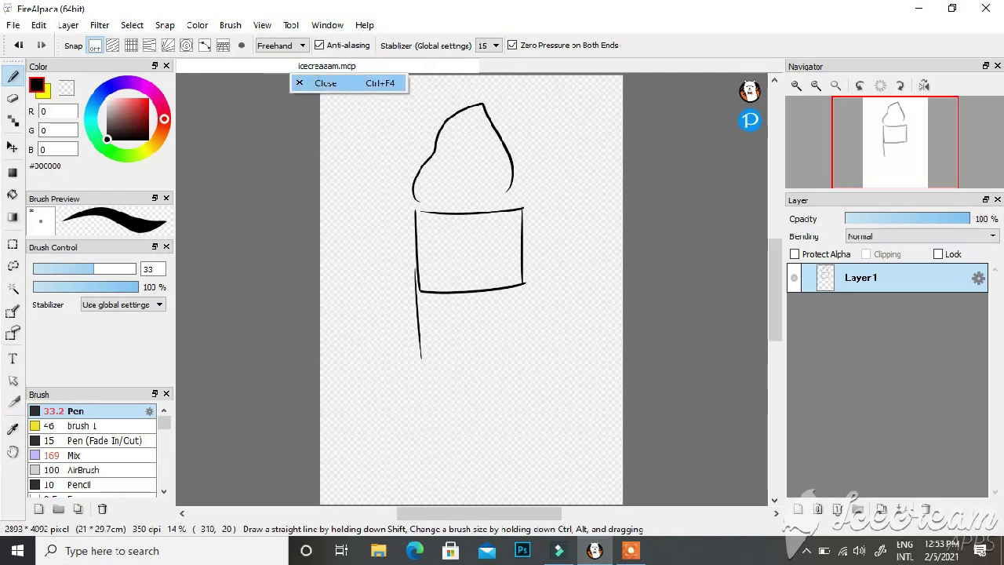
{"action": "left_click", "coordinate": [326, 82]}
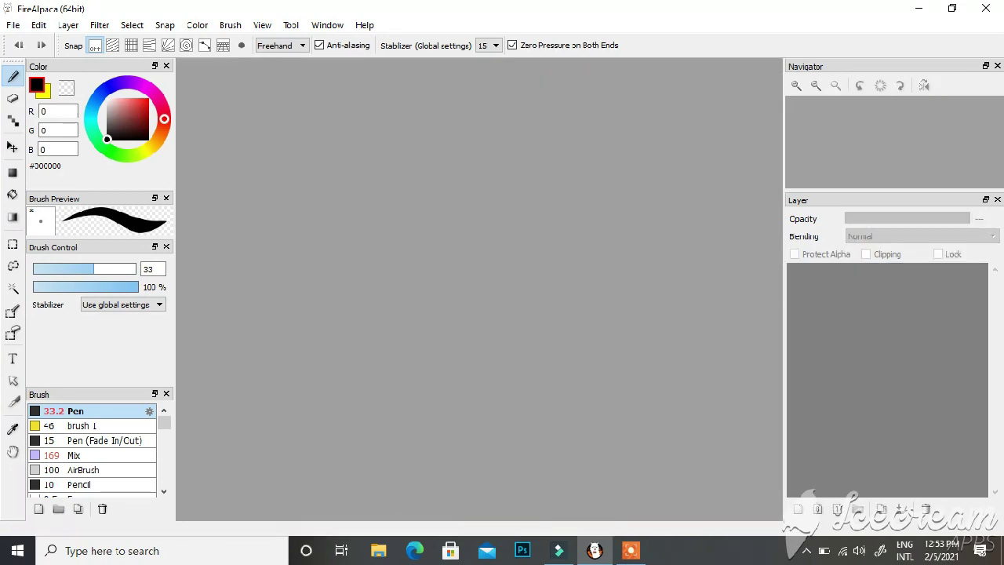
{"action": "left_click", "coordinate": [13, 25]}
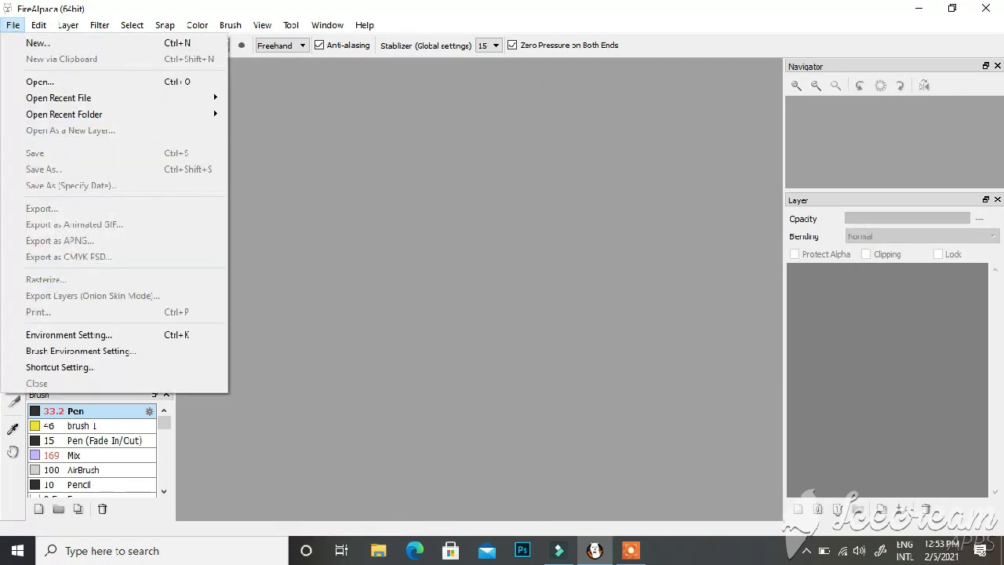
{"action": "left_click", "coordinate": [39, 82]}
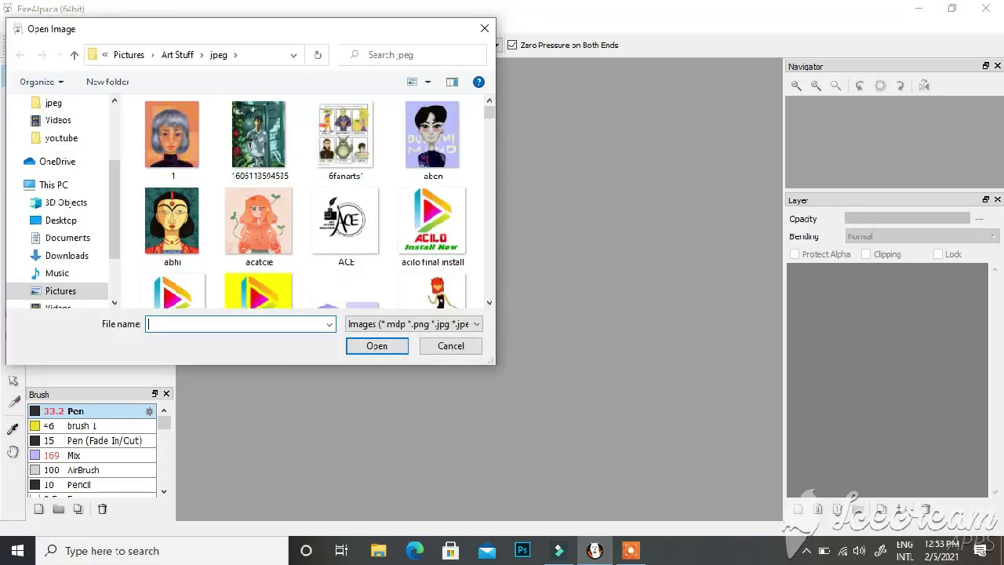
{"action": "scroll", "coordinate": [306, 200], "scroll_direction": "down", "scroll_amount": 3}
{"action": "left_click", "coordinate": [485, 28]}
- Reopen icecreaaam.mdp from the recently used files
{"action": "left_click", "coordinate": [14, 25]}
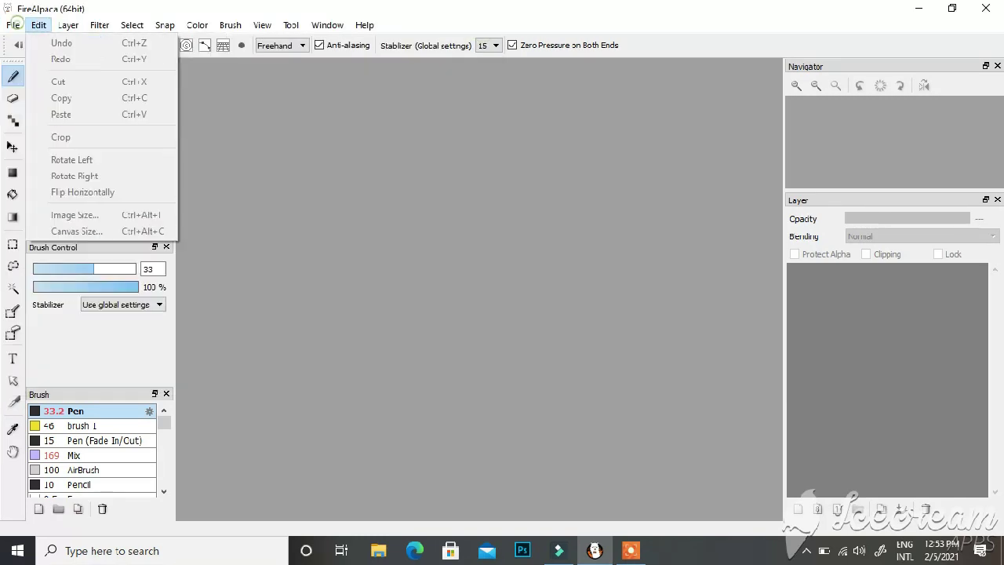
{"action": "mouse_move", "coordinate": [59, 99]}
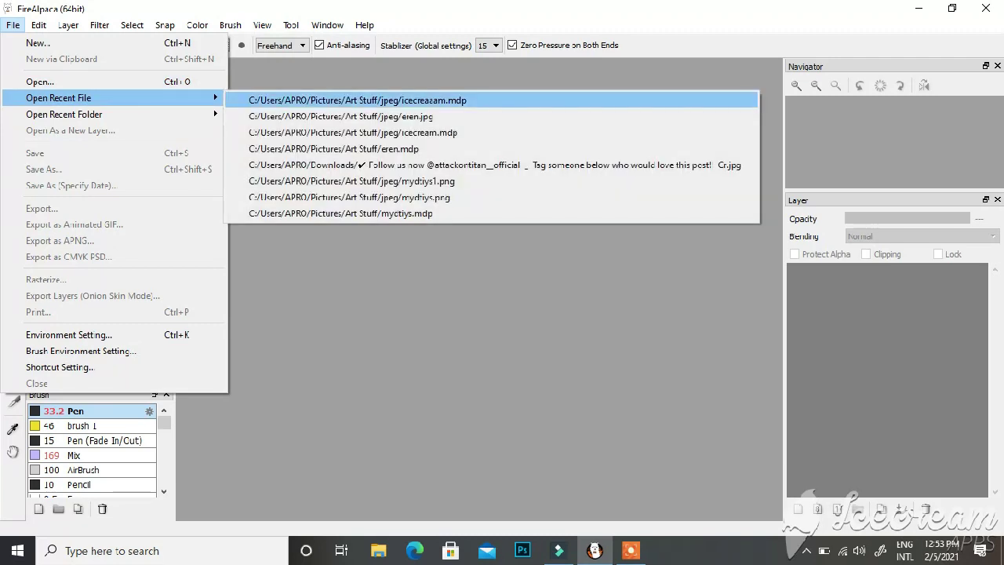
{"action": "left_click", "coordinate": [265, 99]}
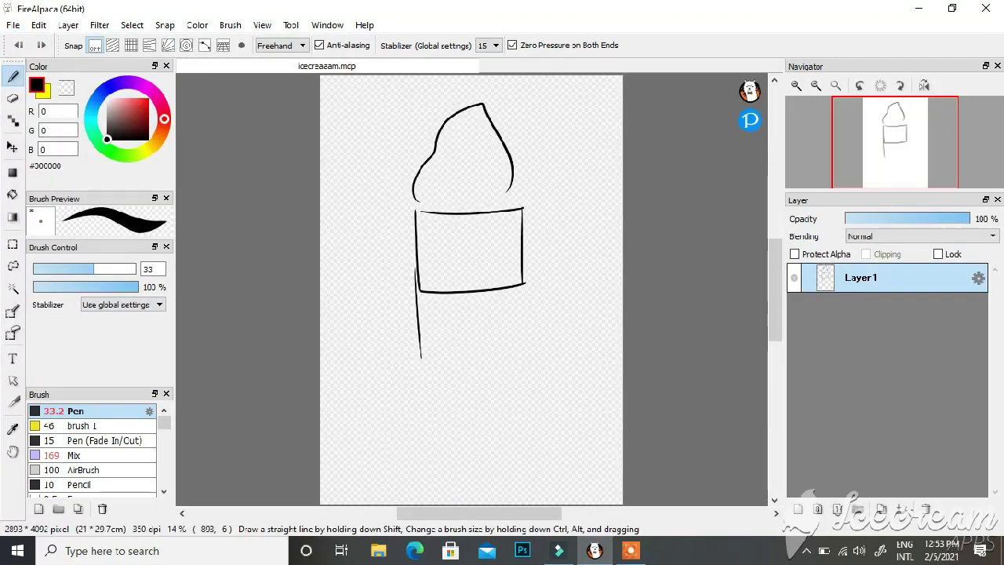
- Open eren.mdp from the recently used files as a second document
{"action": "left_click", "coordinate": [13, 25]}
{"action": "mouse_move", "coordinate": [157, 98]}
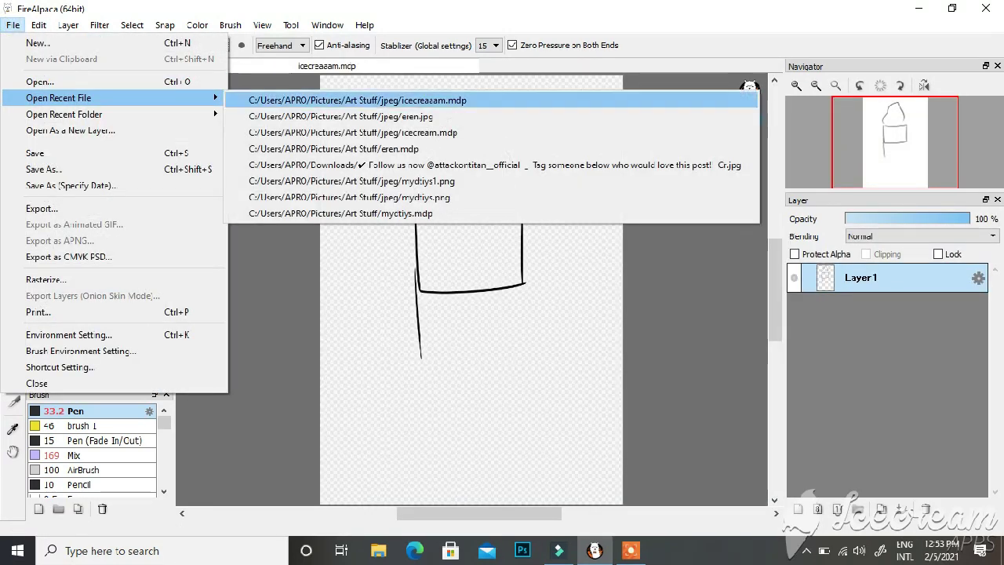
{"action": "left_click", "coordinate": [285, 148]}
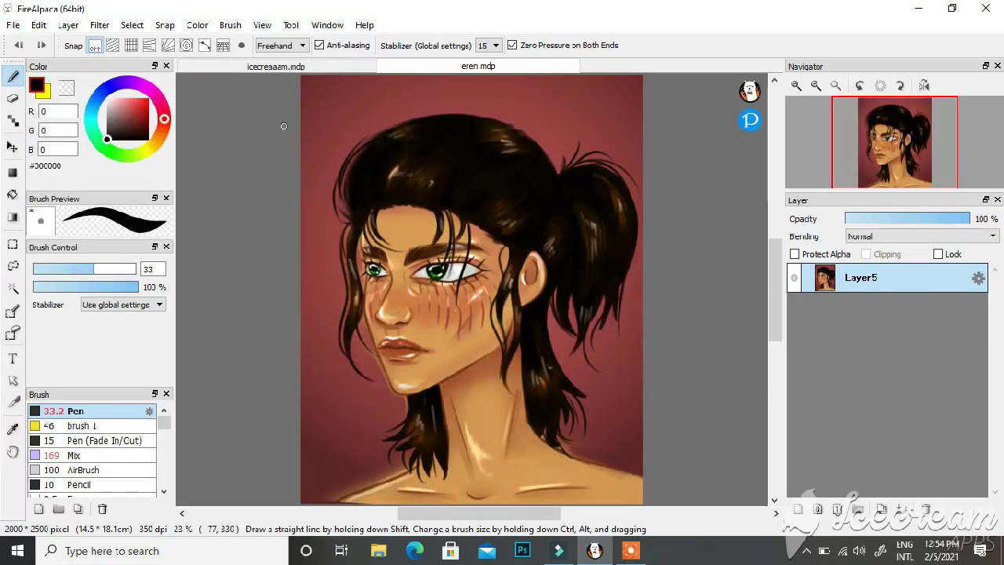
- Switch back and forth between the ice cream drawing and the eren.mdp portrait
{"action": "left_click", "coordinate": [267, 66]}
{"action": "left_click", "coordinate": [424, 66]}
{"action": "left_click", "coordinate": [338, 67]}
{"action": "left_click", "coordinate": [400, 67]}
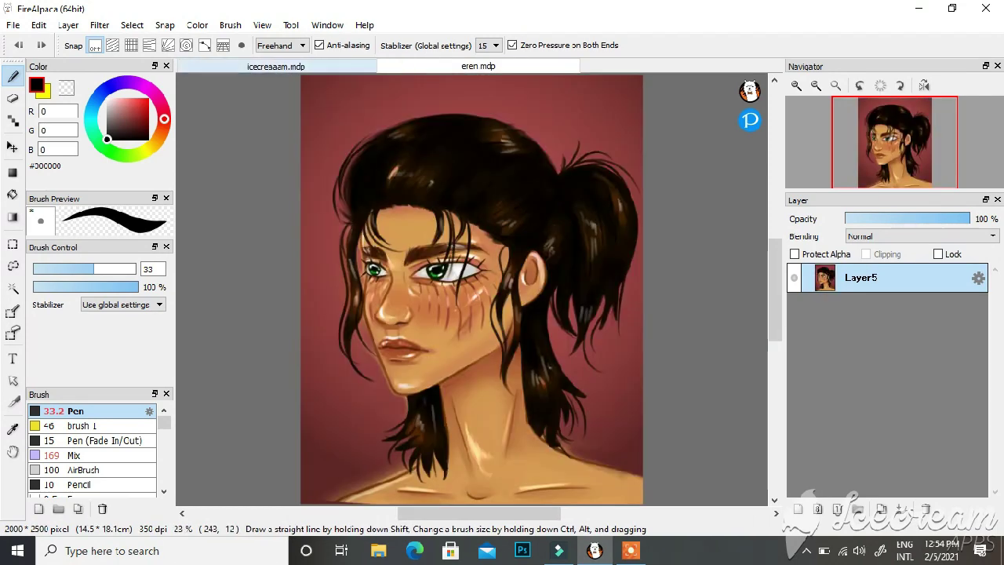
{"action": "left_click", "coordinate": [367, 66]}
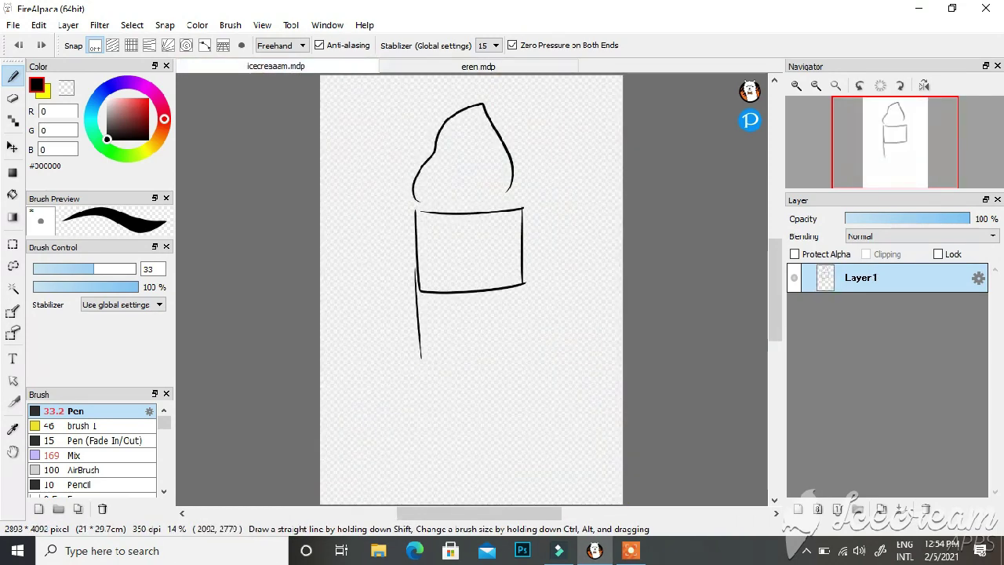
- Close the eren.mdp portrait and keep the ice cream drawing open
{"action": "left_click", "coordinate": [427, 65]}
{"action": "right_click", "coordinate": [427, 66]}
{"action": "left_click", "coordinate": [455, 76]}
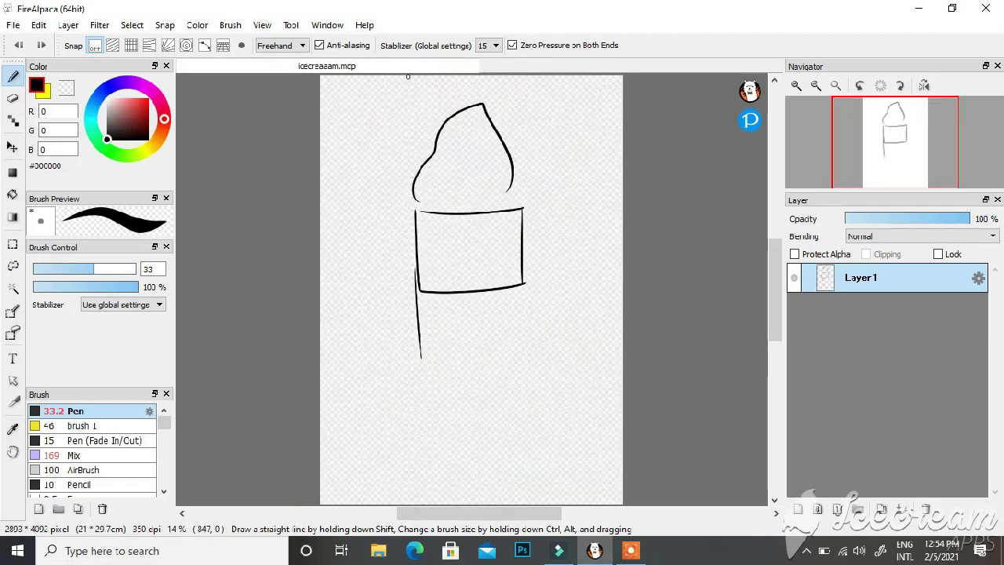
- Draw several black diagonal hatching strokes on the canvas to the left of the ice cream
{"action": "left_click_drag", "start_coordinate": [404, 97], "coordinate": [350, 207]}
{"action": "left_click_drag", "start_coordinate": [380, 161], "coordinate": [339, 249]}
{"action": "left_click_drag", "start_coordinate": [374, 196], "coordinate": [339, 287]}
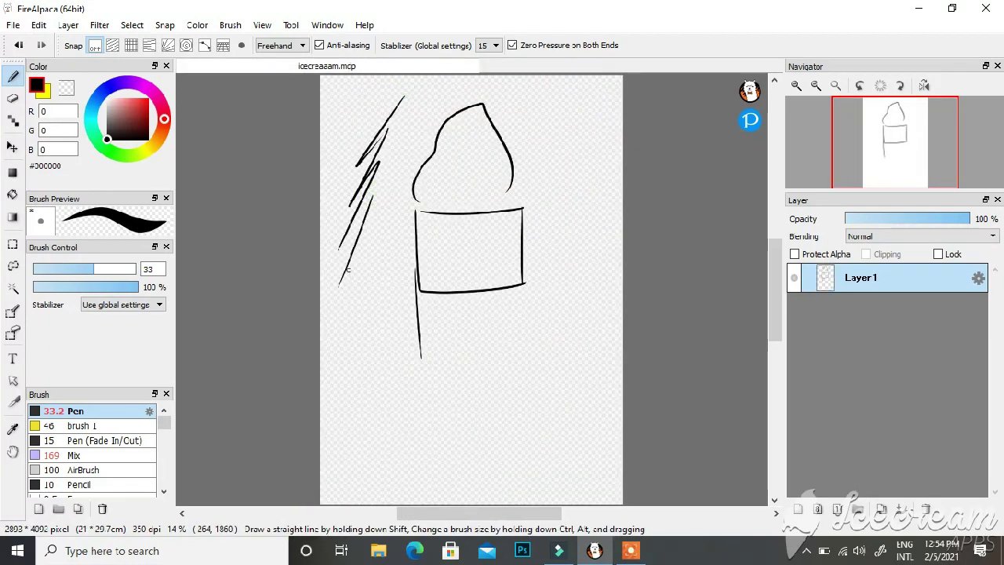
{"action": "left_click_drag", "start_coordinate": [414, 118], "coordinate": [379, 251]}
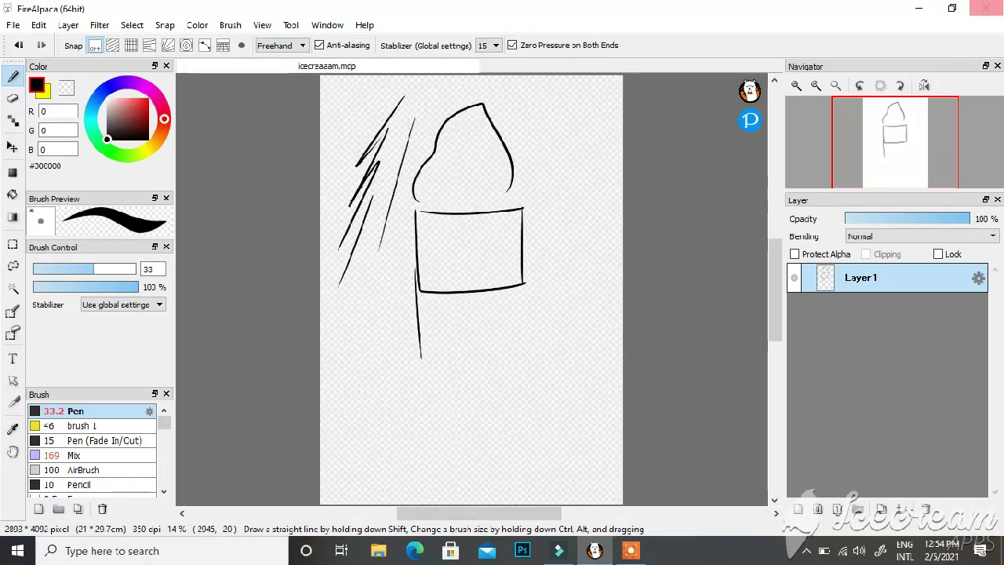
- Try to exit the program with unsaved changes and cancel the closing
{"action": "left_click", "coordinate": [986, 7]}
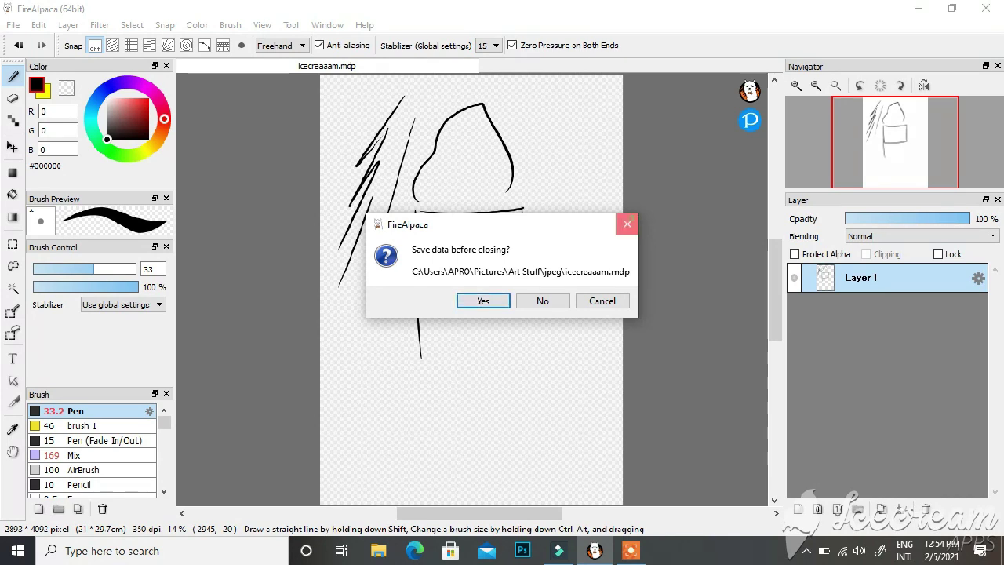
{"action": "left_click", "coordinate": [627, 224]}
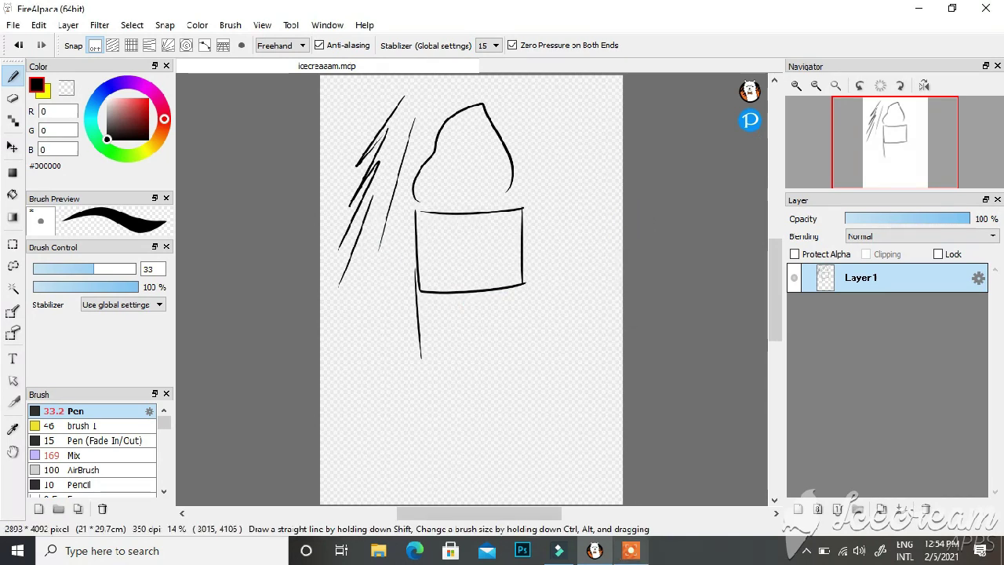
{"action": "left_click", "coordinate": [631, 551]}
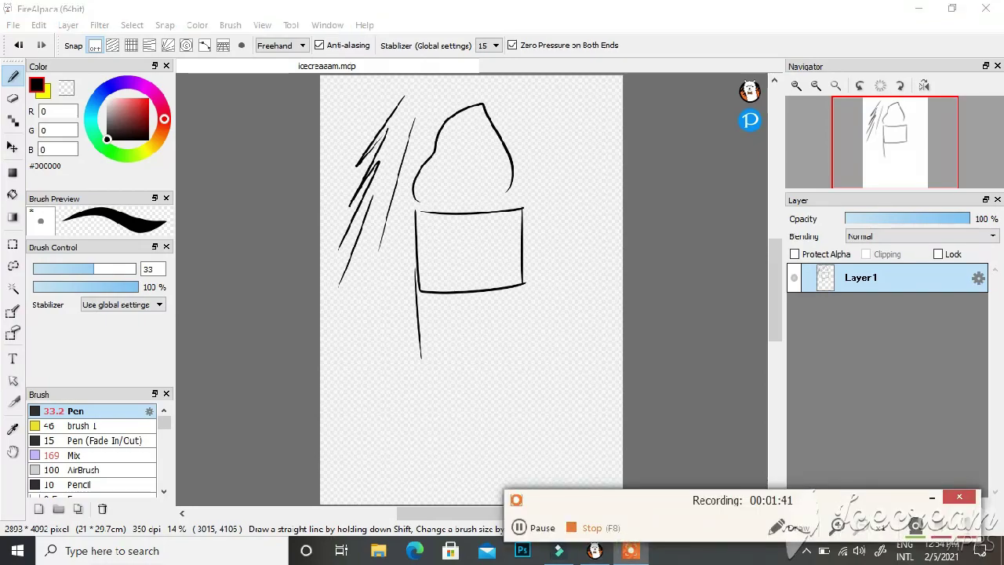